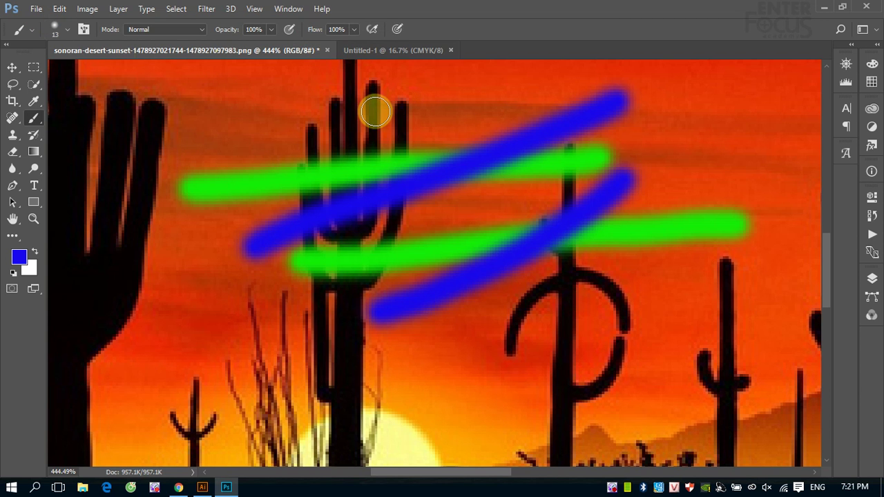
Revert the desert sunset image to remove the green and blue brush strokes
key("F12")
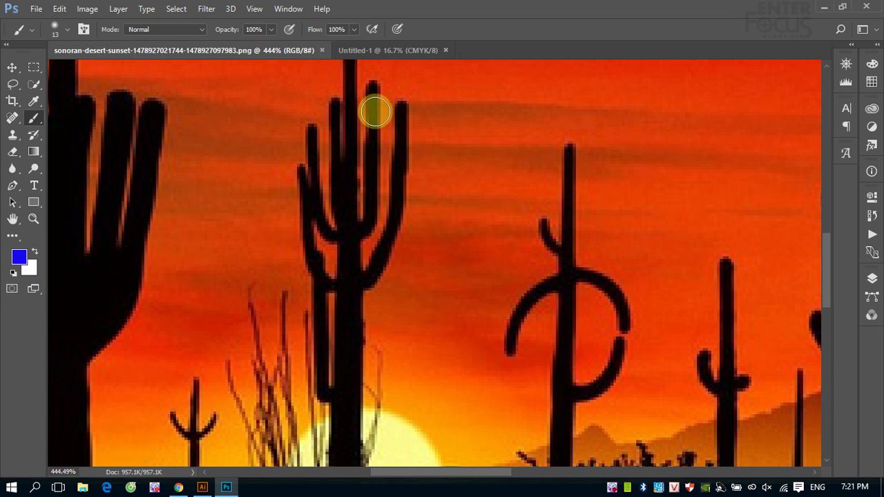
left_click(380, 50)
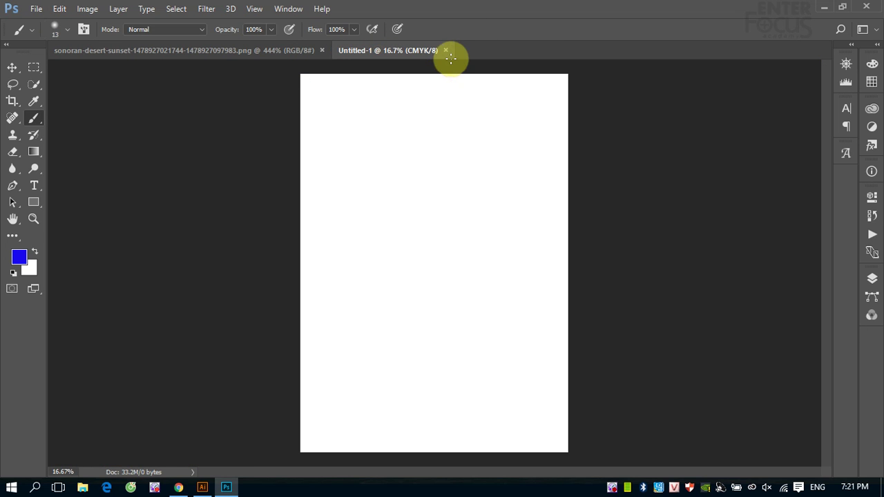
left_click(220, 50)
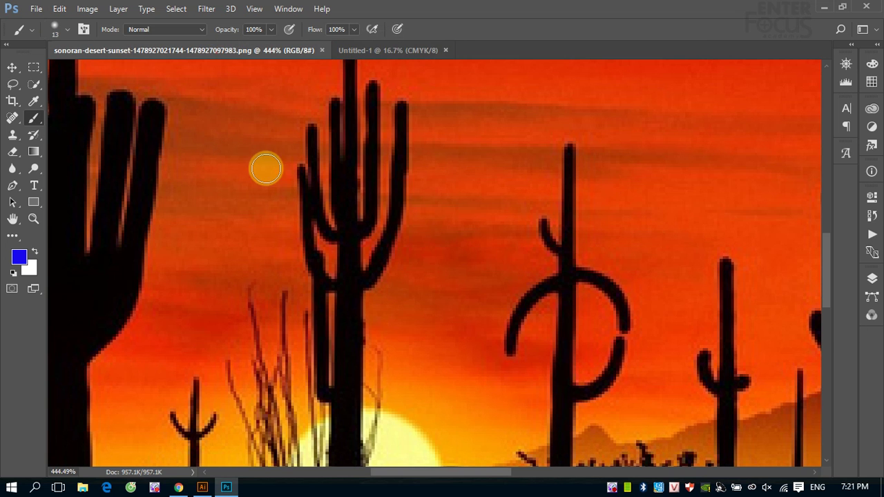
key("ctrl+0")
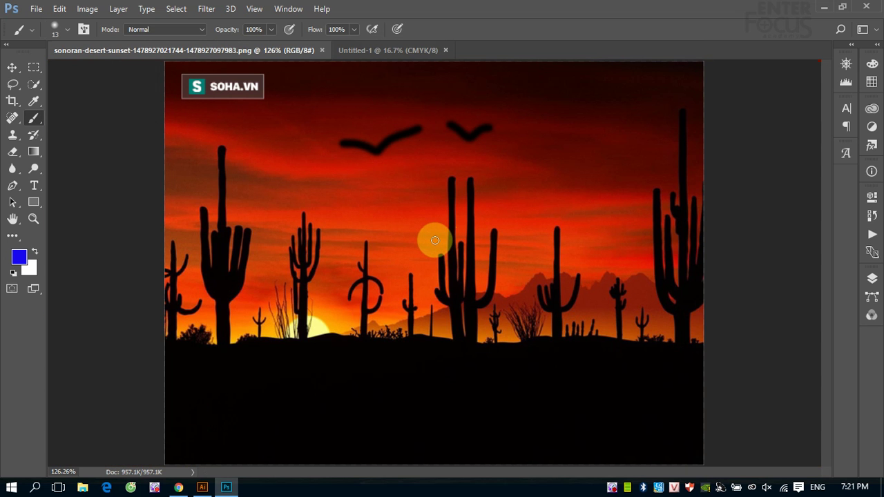
left_click(391, 51)
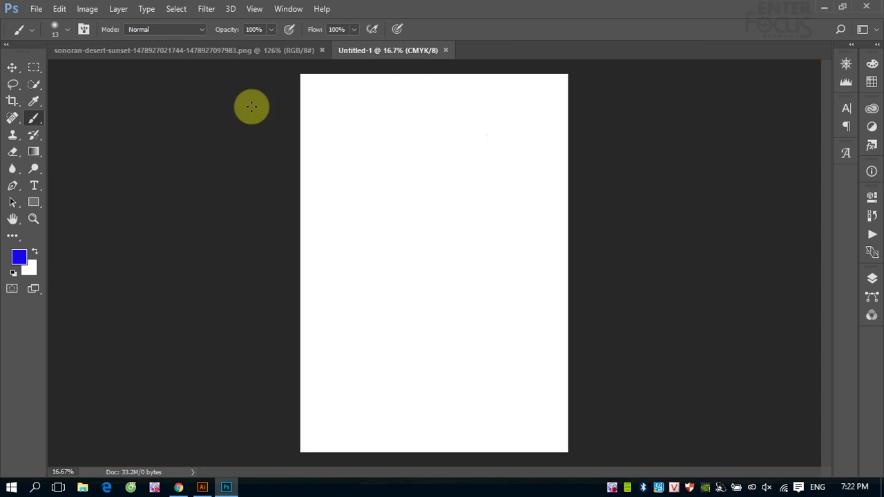
Open the cartoon road landscape JPG from the Desktop
left_click(35, 9)
left_click(49, 35)
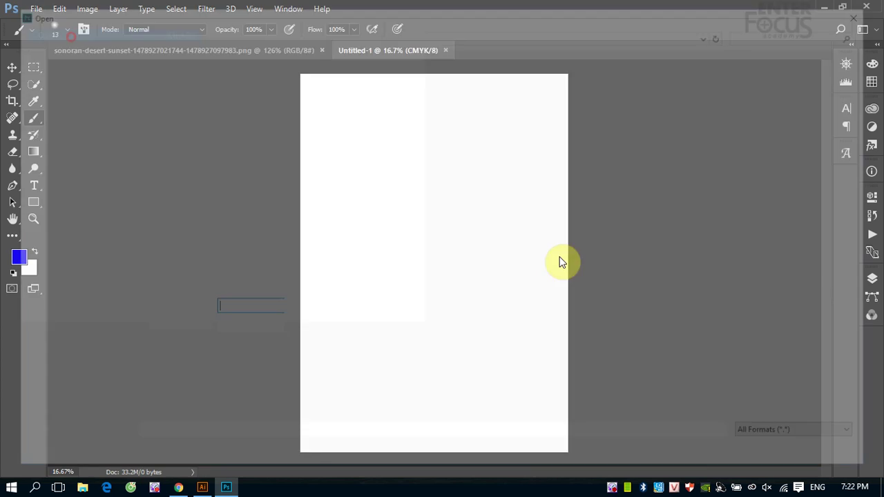
double_click(412, 217)
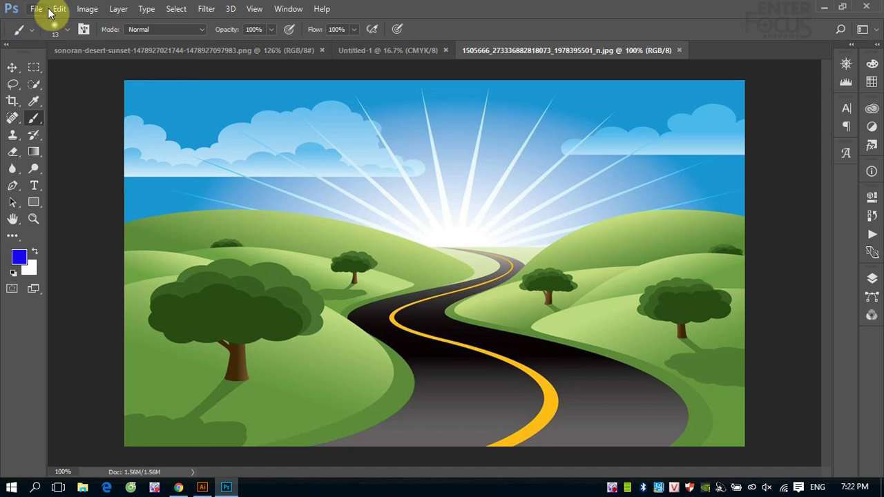
Open the photo of the woman in the red dress from the Desktop
left_click(46, 9)
left_click(50, 35)
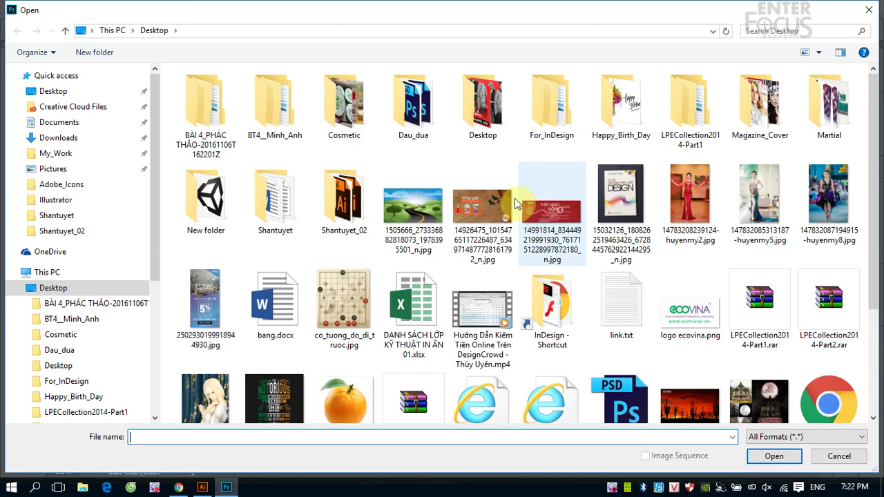
double_click(688, 195)
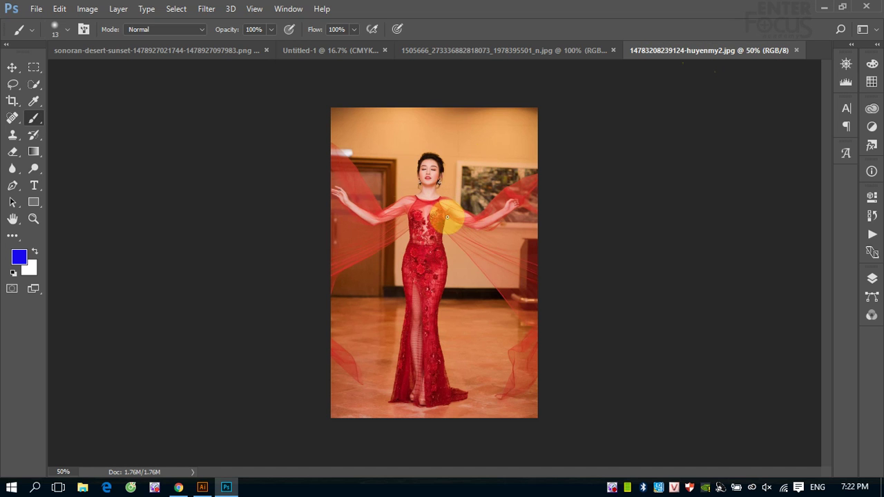
Select the Move tool and arrange all four documents with Tile All Vertically
left_click(12, 67)
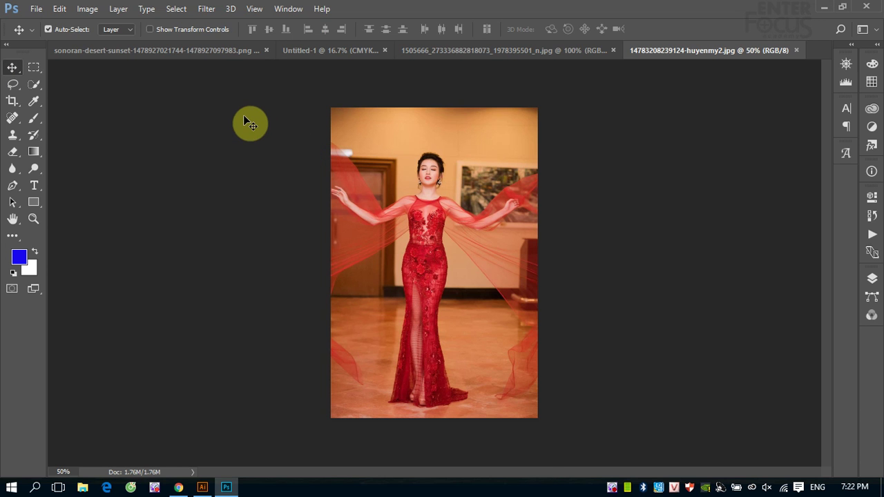
left_click(285, 10)
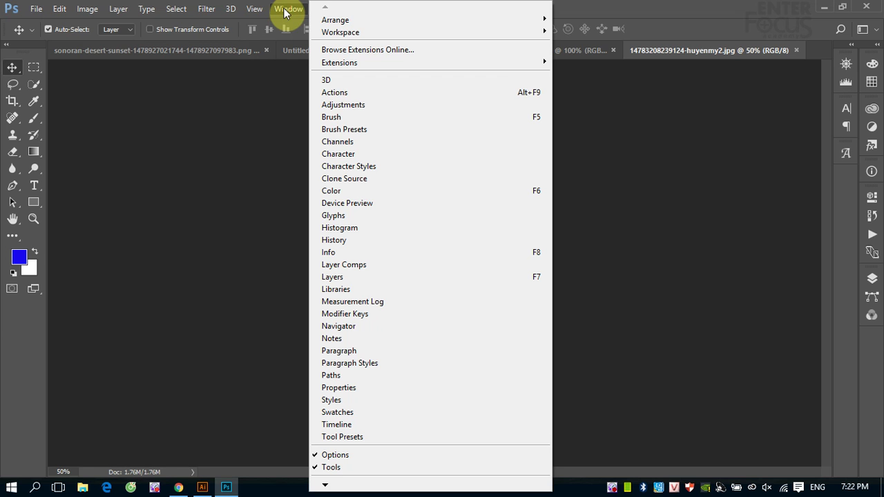
mouse_move(336, 19)
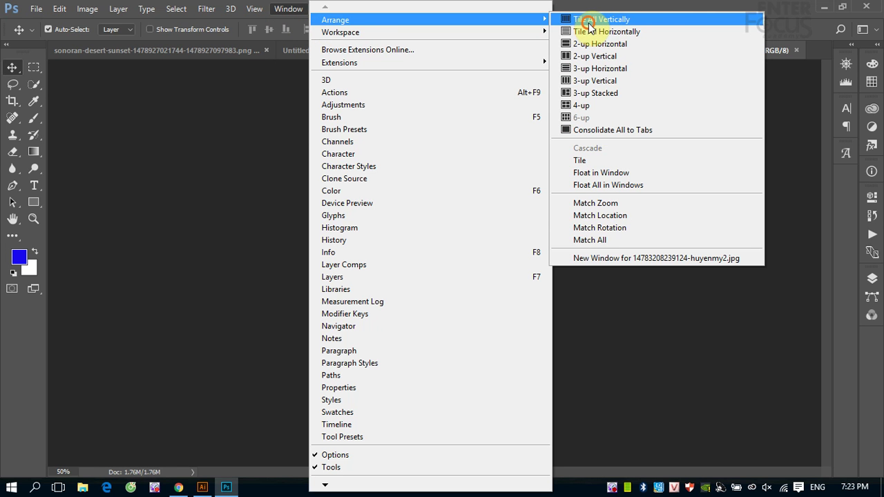
left_click(589, 25)
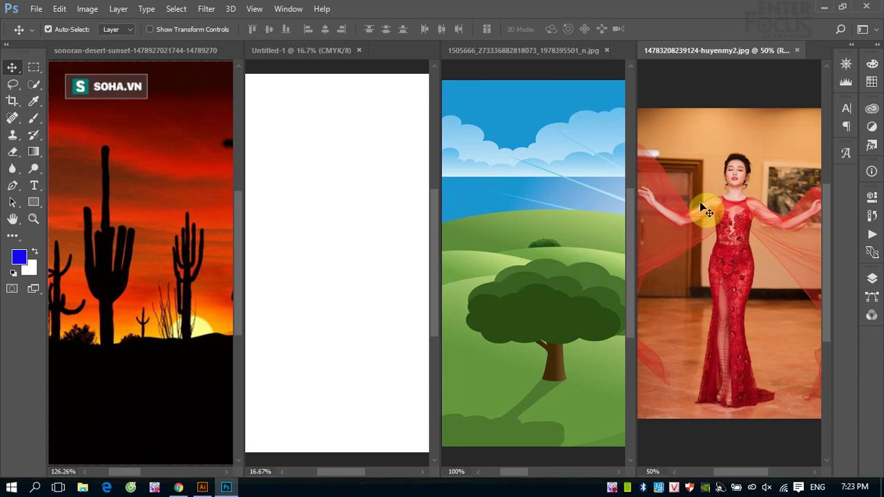
Try Tile All Horizontally and 2-up Horizontal, settling on a 2-up Vertical layout
left_click(288, 8)
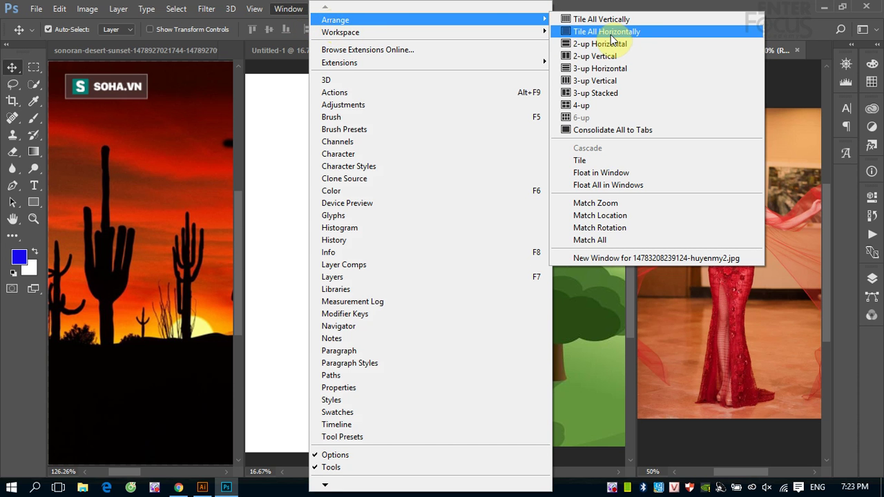
left_click(605, 33)
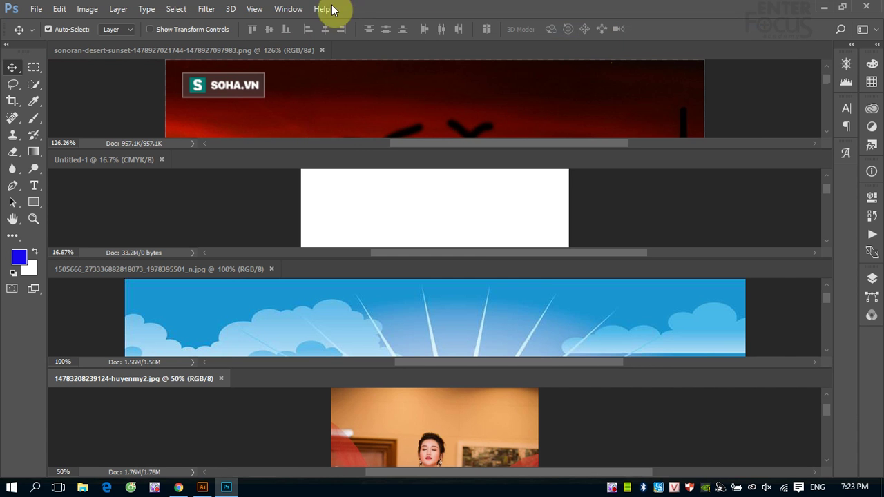
left_click(289, 8)
mouse_move(336, 19)
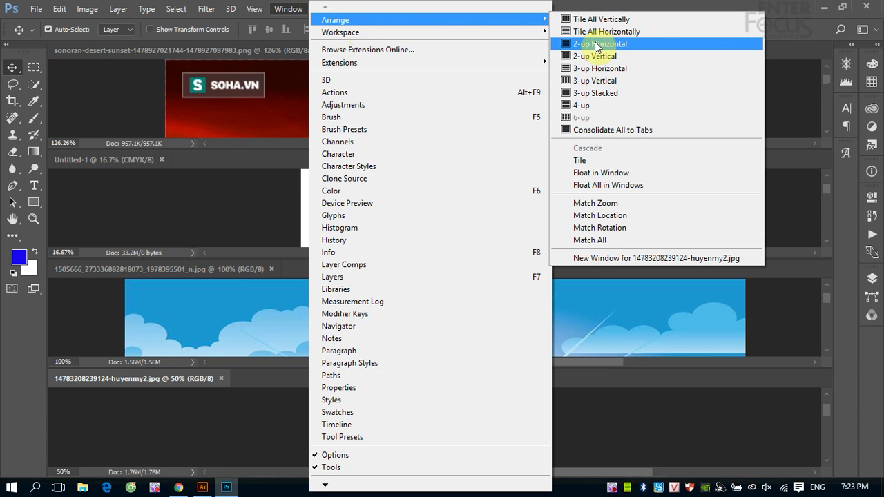
left_click(594, 42)
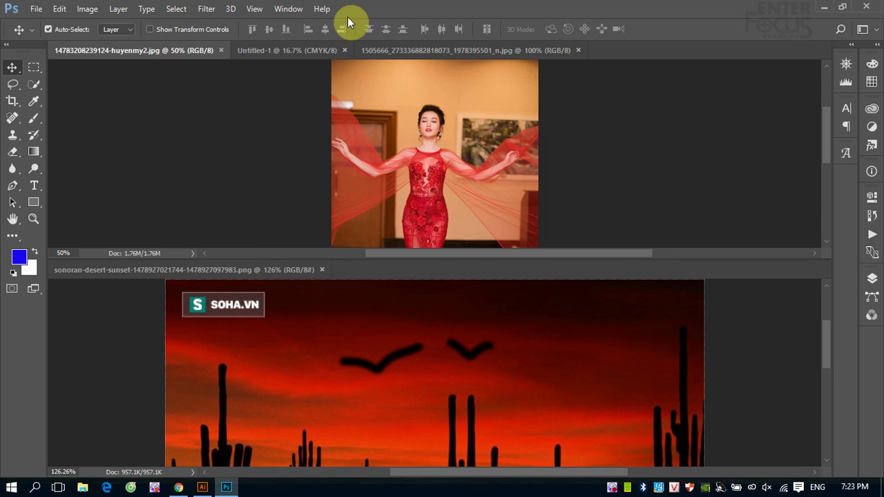
left_click(290, 9)
mouse_move(336, 19)
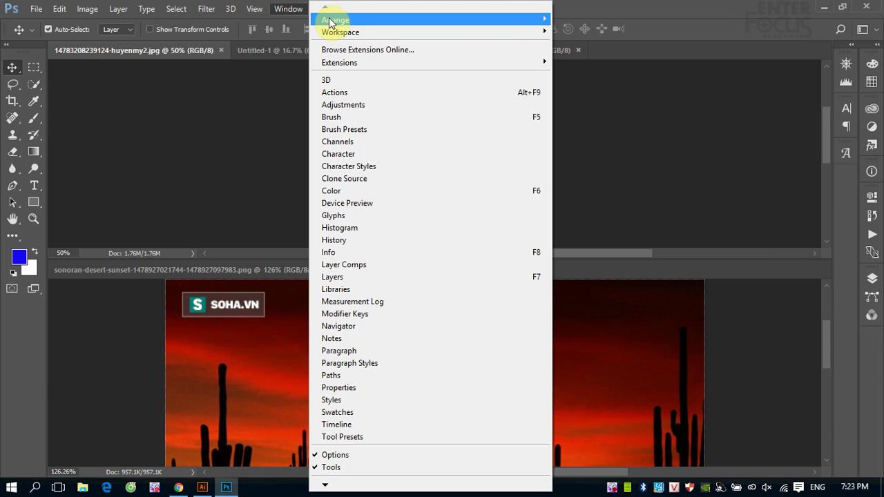
left_click(586, 57)
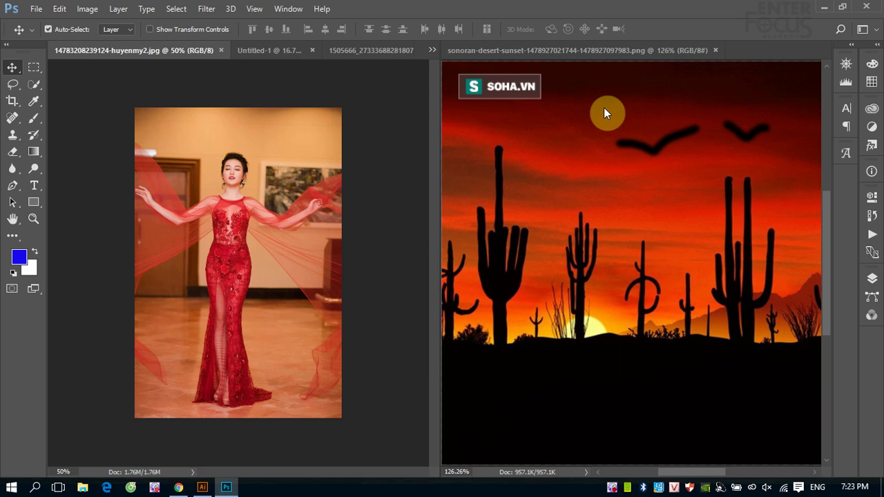
Cycle the left pane through Untitled-1 and the road landscape, ending on the red-dress photo
left_click(269, 50)
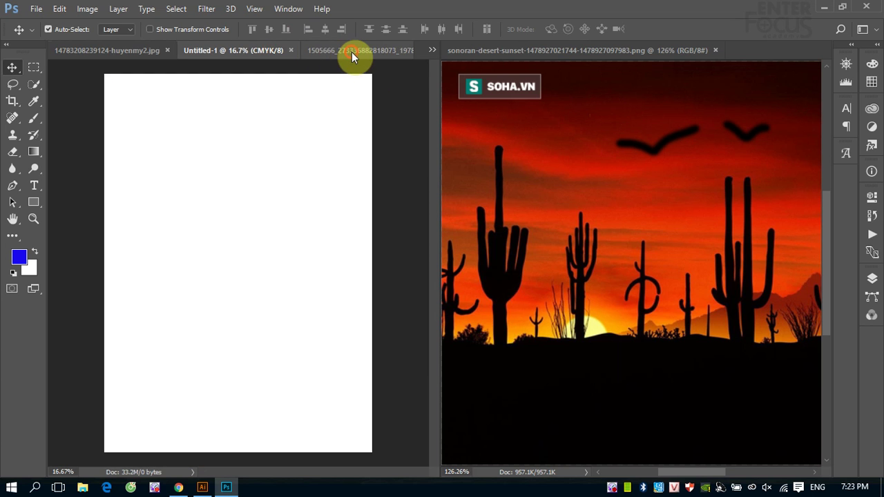
left_click(351, 52)
left_click(142, 48)
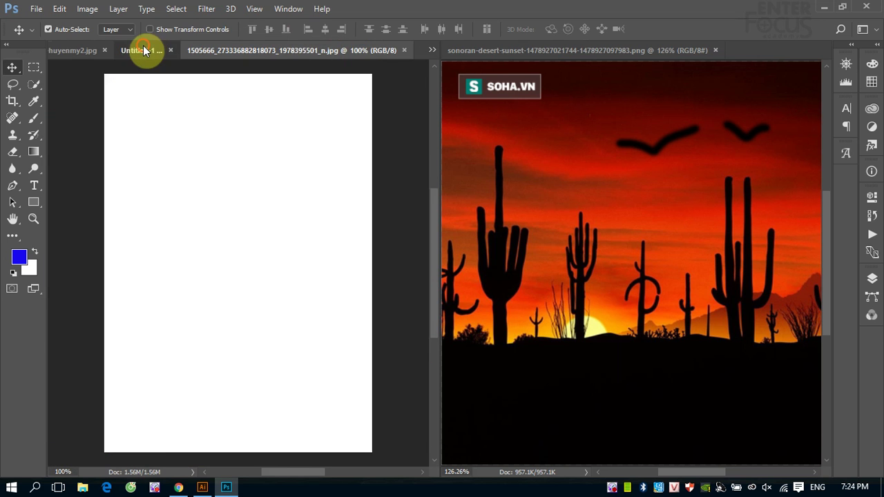
left_click(117, 53)
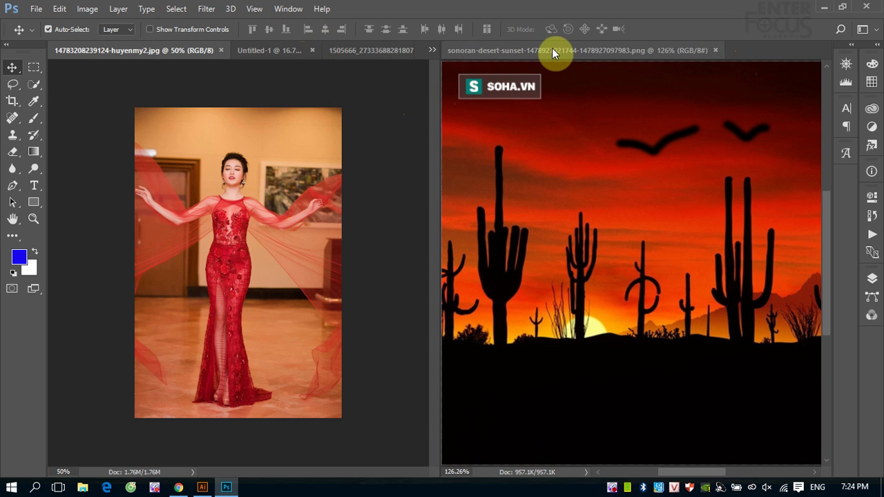
Float the desert sunset document in its own window and reposition it
left_click_drag(544, 50, 569, 189)
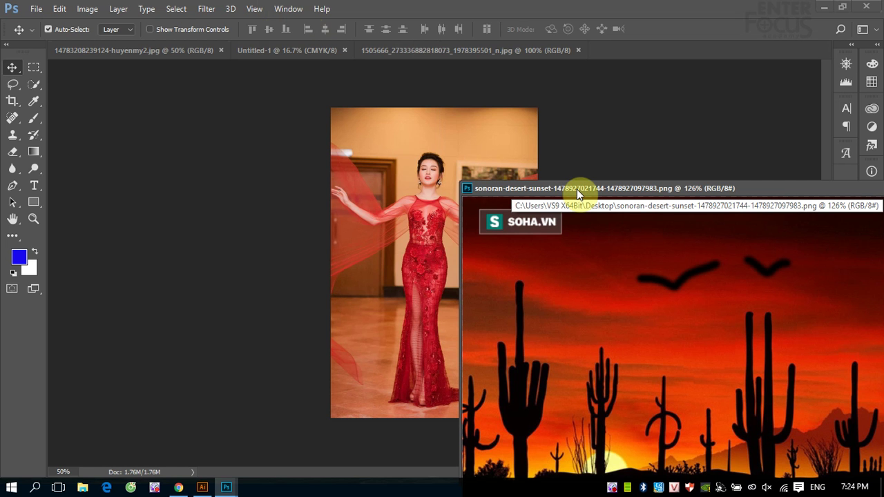
left_click_drag(577, 189, 283, 139)
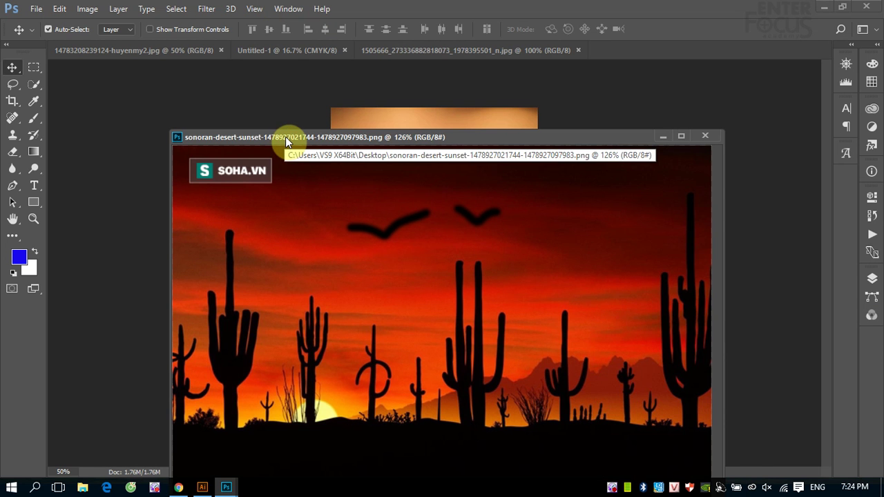
mouse_move(285, 137)
left_mouse_down()
mouse_move(362, 109)
mouse_move(662, 56)
left_mouse_up()
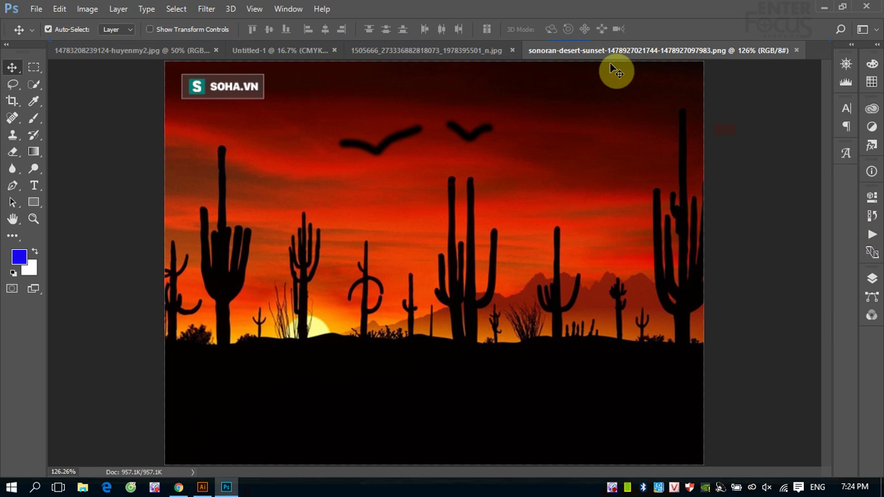
Flip through the Untitled-1, road landscape and desert tabs, ending on the red-dress photo
left_click(147, 49)
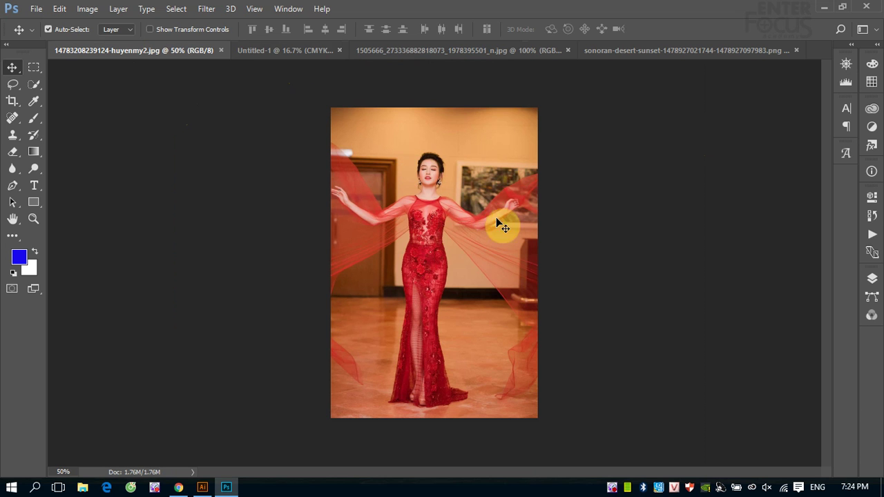
left_click(296, 54)
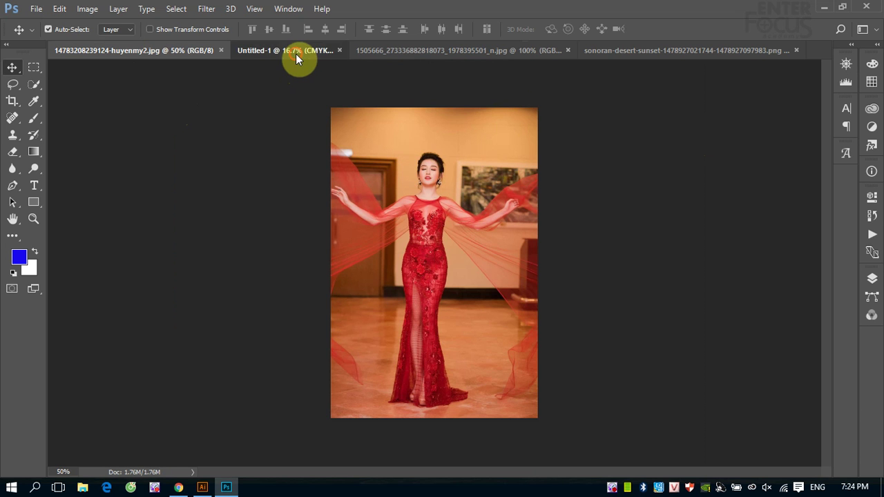
left_click(392, 50)
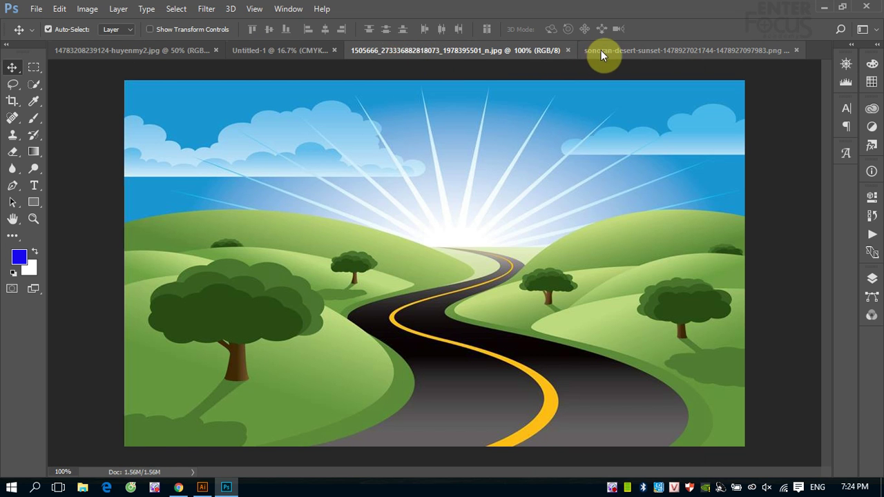
left_click(273, 54)
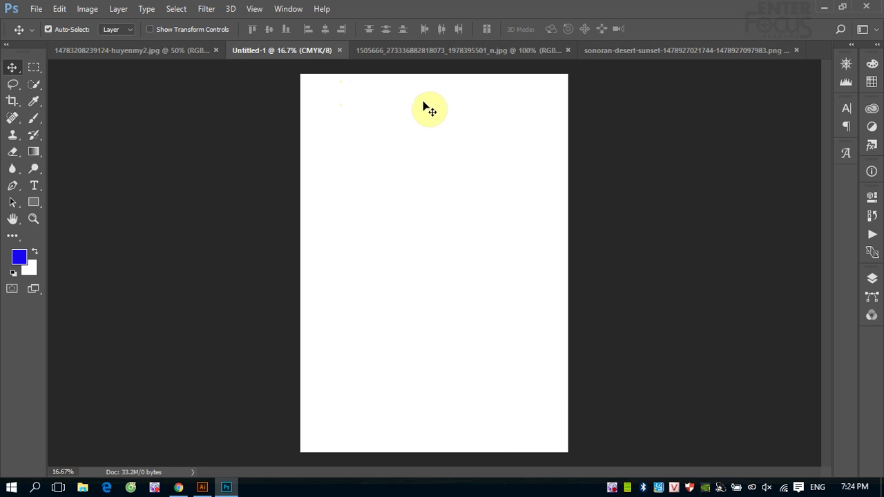
left_click(415, 50)
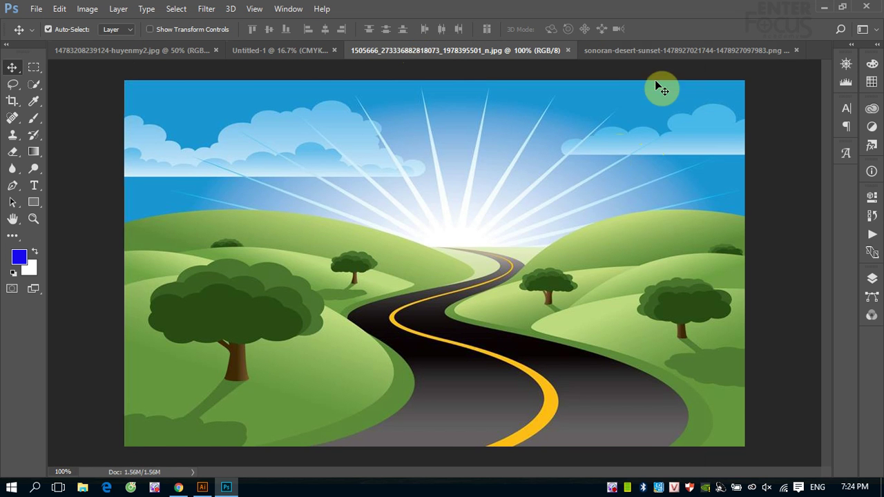
left_click(642, 52)
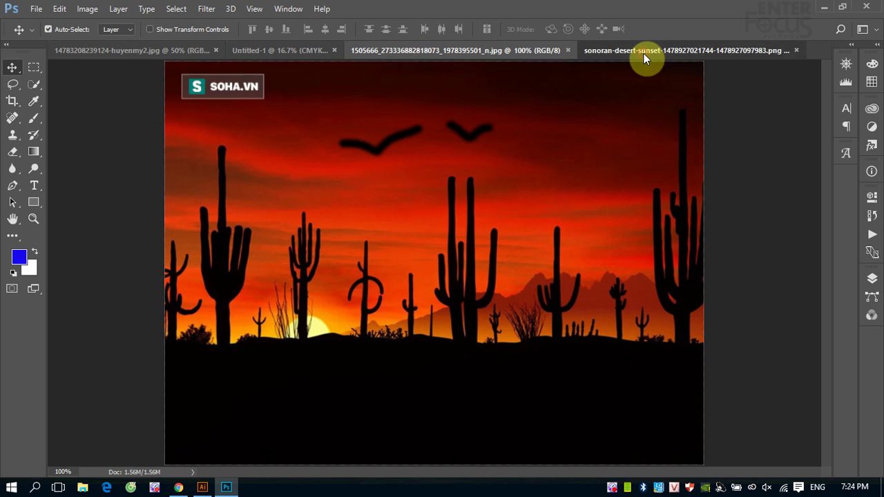
left_click(142, 51)
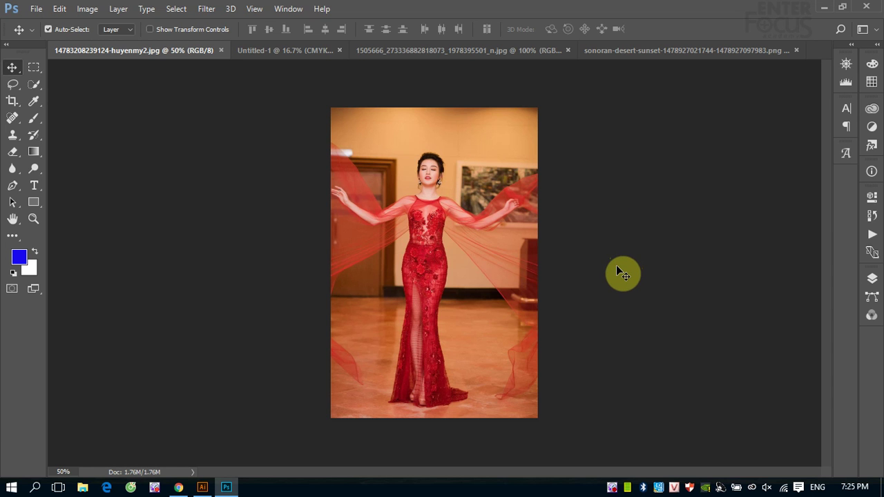
Zoom repeatedly into the woman's face to about 1014% so individual pixels show
key("ctrl+space")
mouse_move(361, 133)
left_mouse_down()
mouse_move(444, 216)
mouse_move(513, 262)
left_mouse_up()
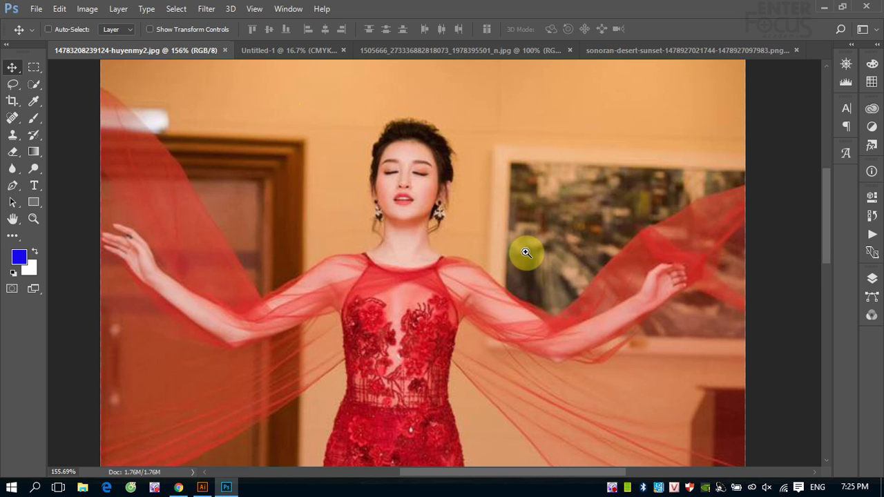
left_click_drag(306, 103, 542, 273)
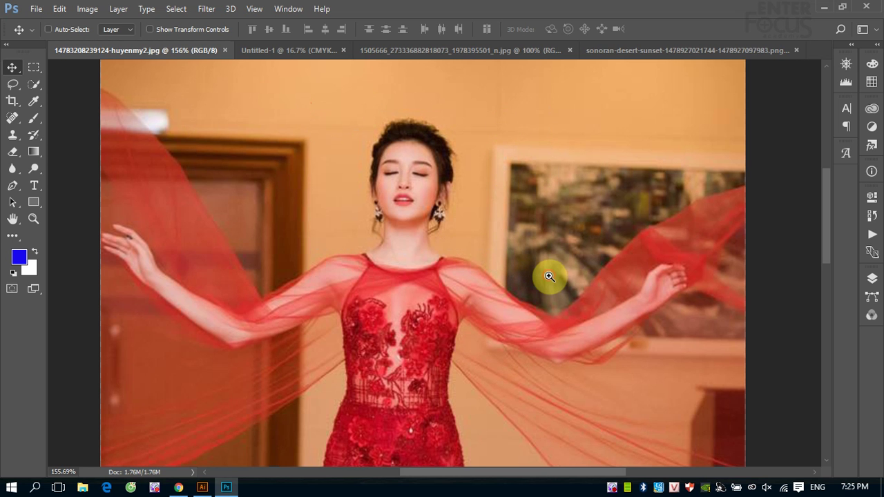
left_click_drag(233, 129, 618, 359)
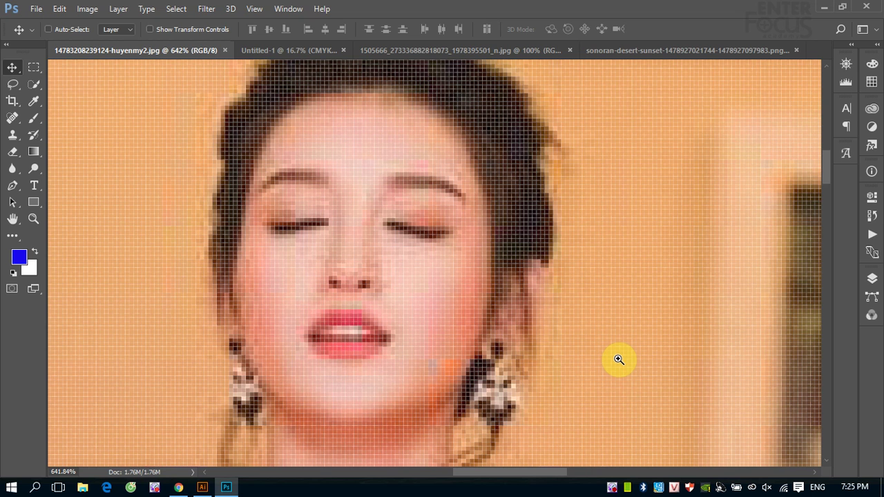
left_click_drag(158, 156, 618, 410)
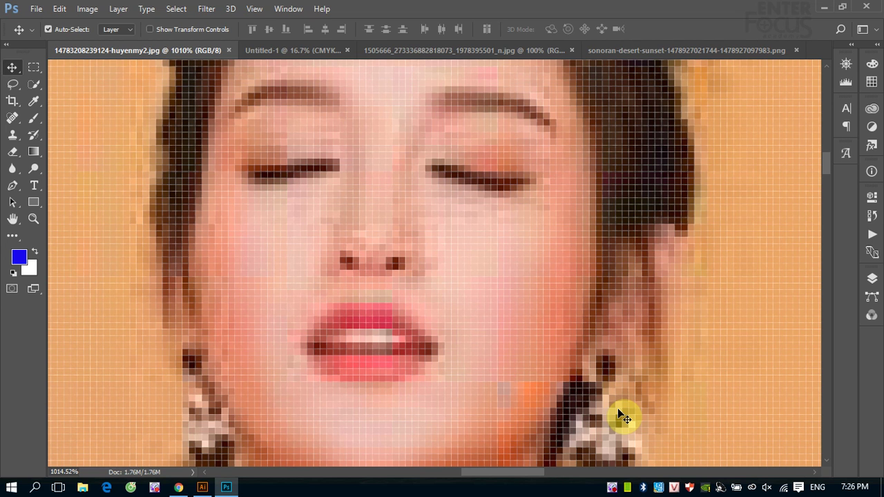
Bring the road landscape forward, zoom near the small tree to about 1966%, and pan
left_click(419, 52)
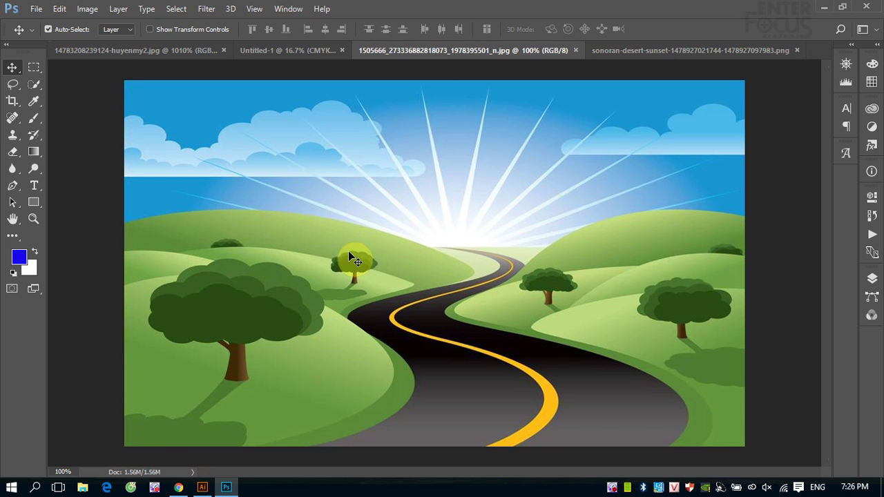
key("ctrl+space")
mouse_move(354, 250)
left_mouse_down()
mouse_move(379, 270)
mouse_move(449, 275)
left_mouse_up()
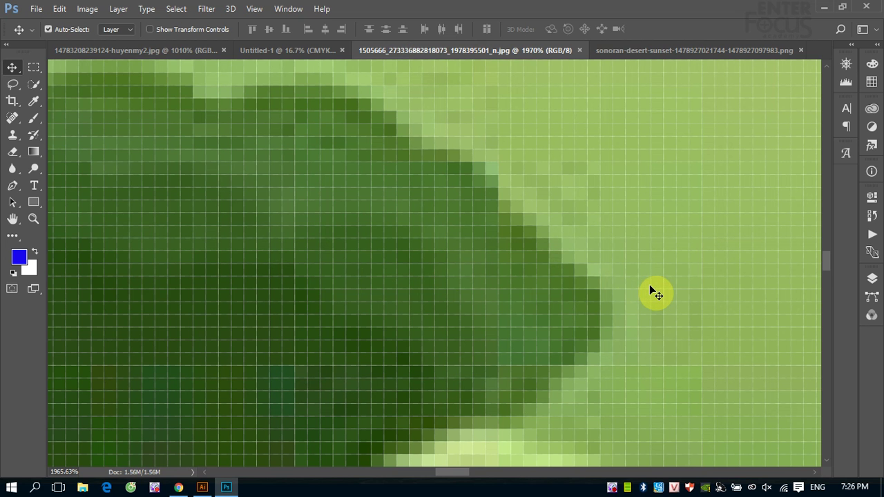
left_click_drag(631, 205, 518, 263)
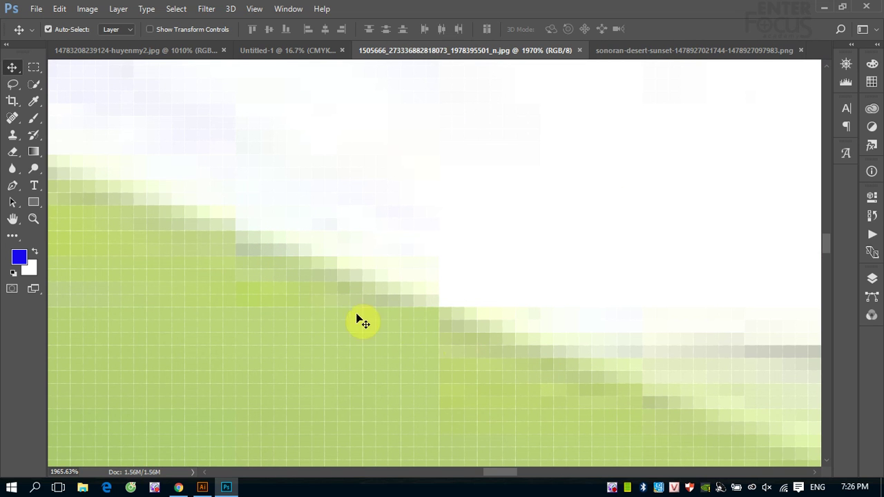
Bring the desert sunset forward, zoom into part of it, pan, then fit it to the window
left_click(626, 50)
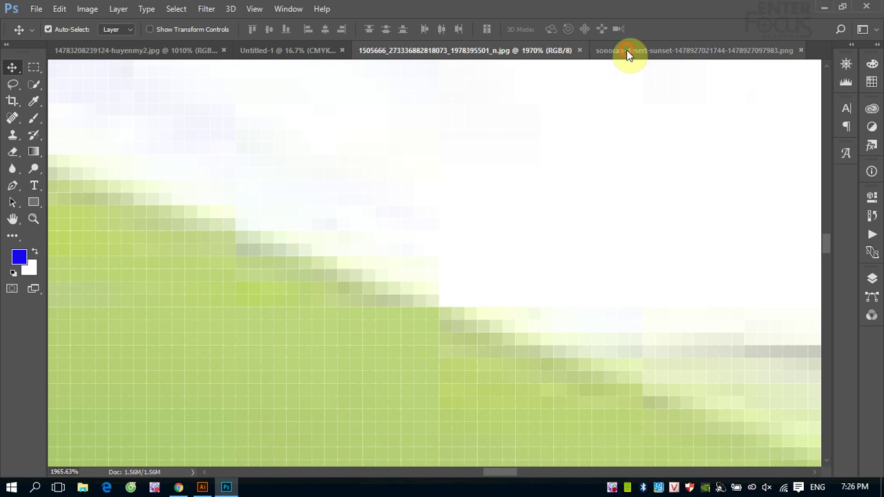
left_click_drag(437, 171, 461, 191)
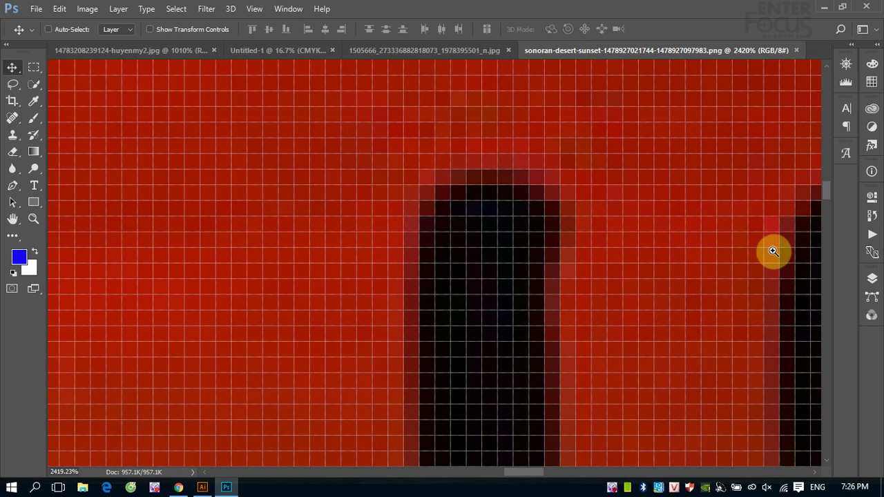
scroll(304, 278, "left", 5)
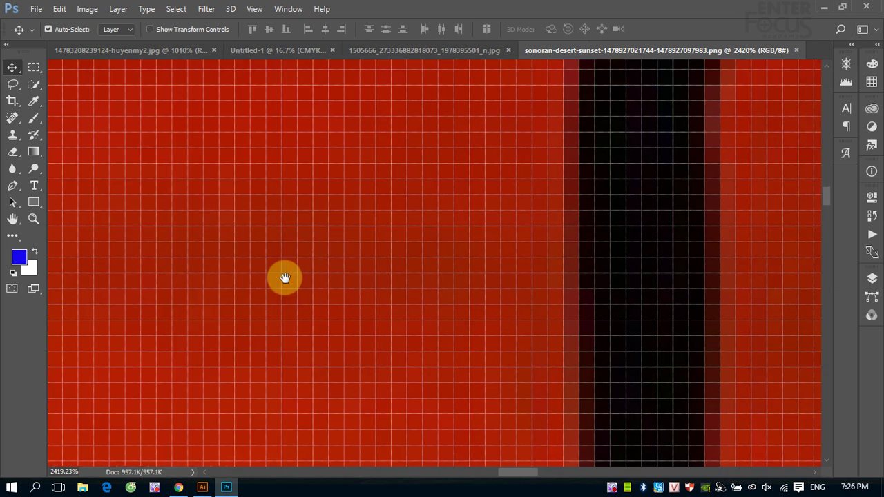
scroll(304, 278, "left", 5)
scroll(414, 235, "left", 3)
scroll(490, 216, "down", 3)
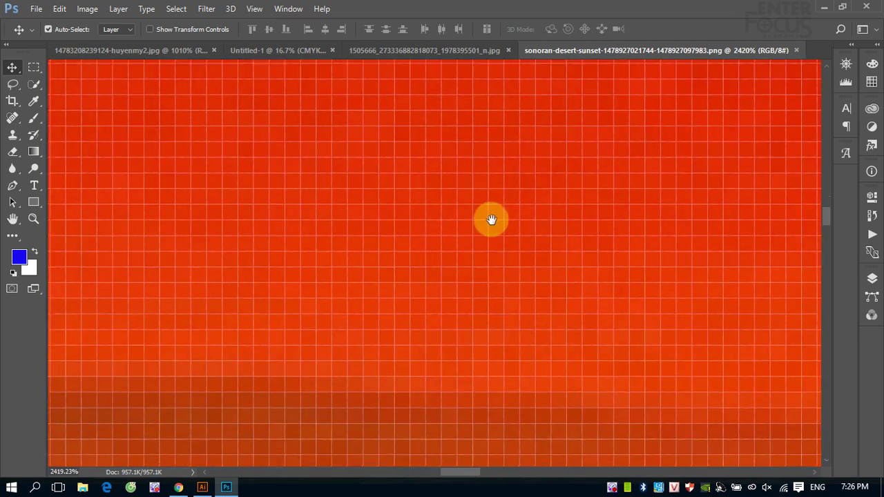
key("ctrl+0")
Zoom in closely on the setting sun and scroll through its pixels
left_click_drag(351, 335, 359, 340)
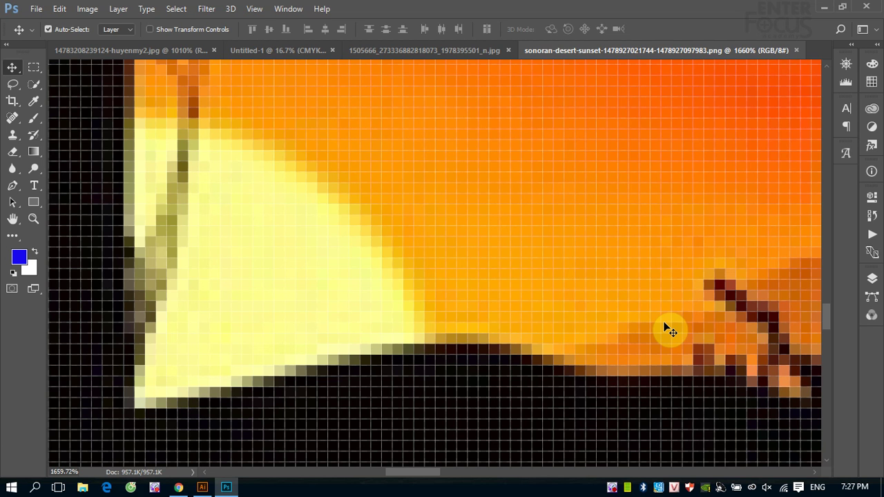
scroll(667, 330, "down", 1, "ctrl")
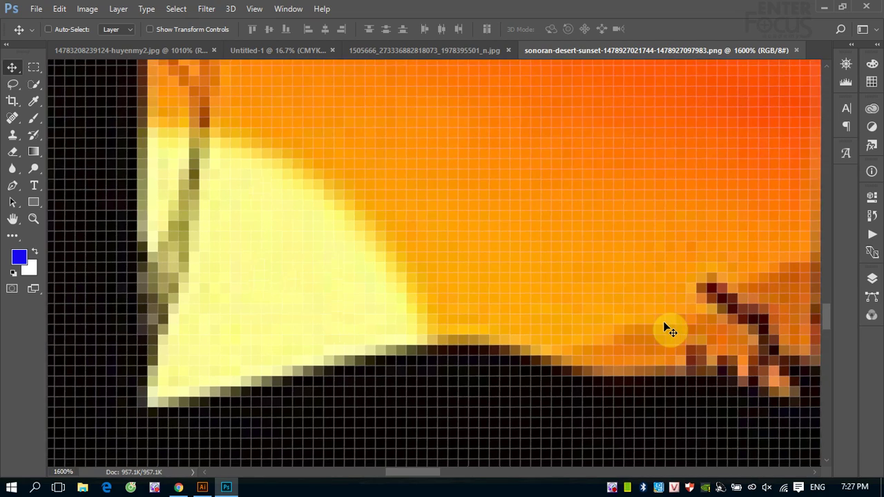
scroll(667, 330, "down", 1, "ctrl")
scroll(667, 330, "down", 1, "ctrl")
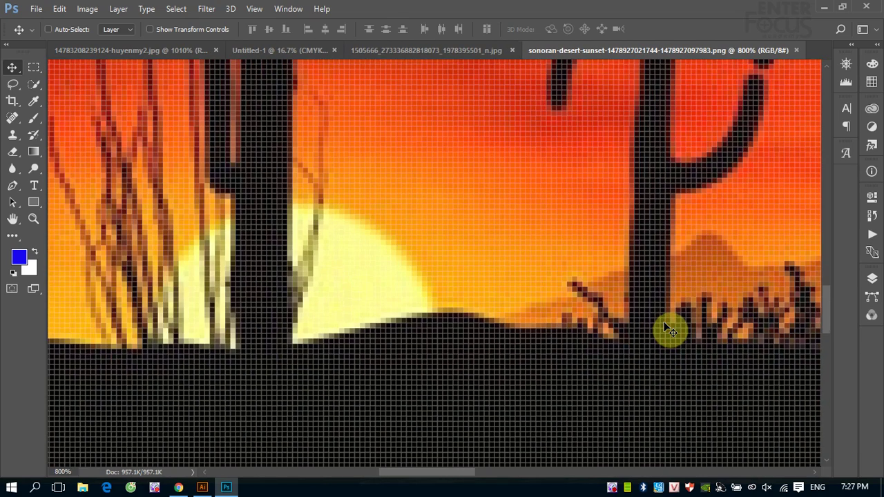
scroll(668, 330, "down", 1, "ctrl")
scroll(668, 330, "down", 1, "ctrl")
scroll(668, 330, "down", 1, "ctrl")
scroll(667, 330, "down", 1, "ctrl")
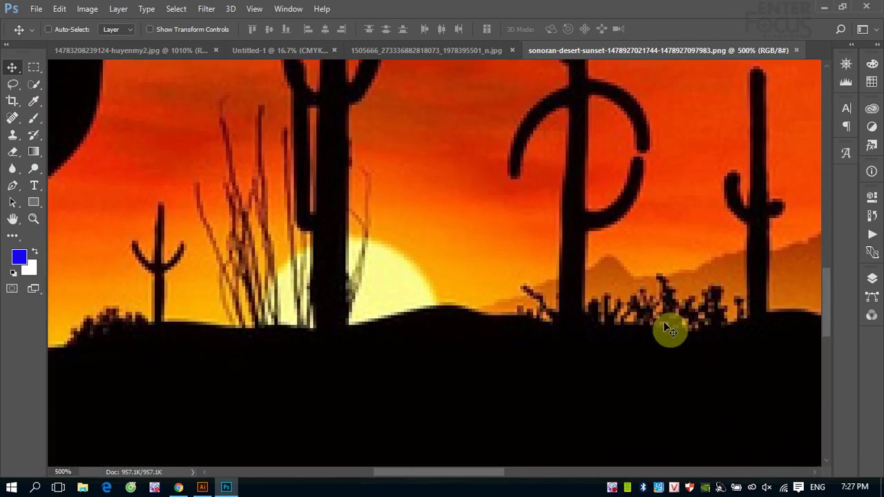
scroll(667, 330, "down", 1, "ctrl")
scroll(667, 330, "down", 1, "ctrl")
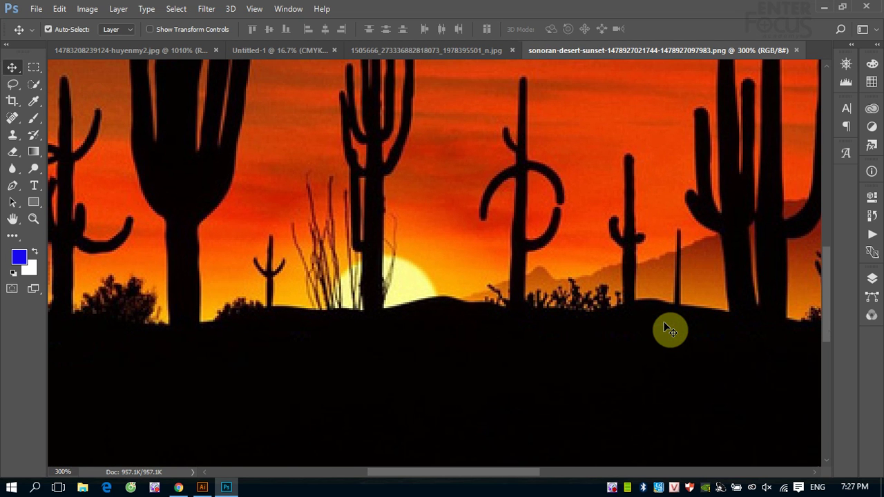
scroll(668, 330, "down", 1, "ctrl")
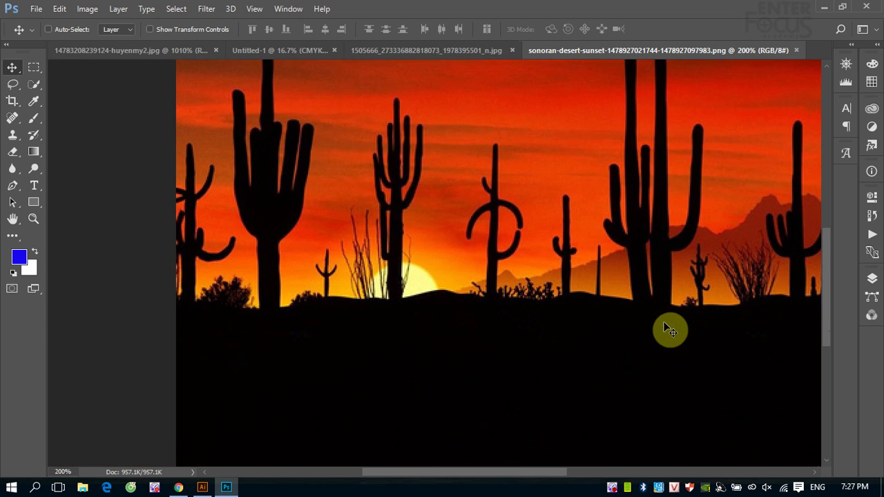
scroll(668, 330, "down", 1, "ctrl")
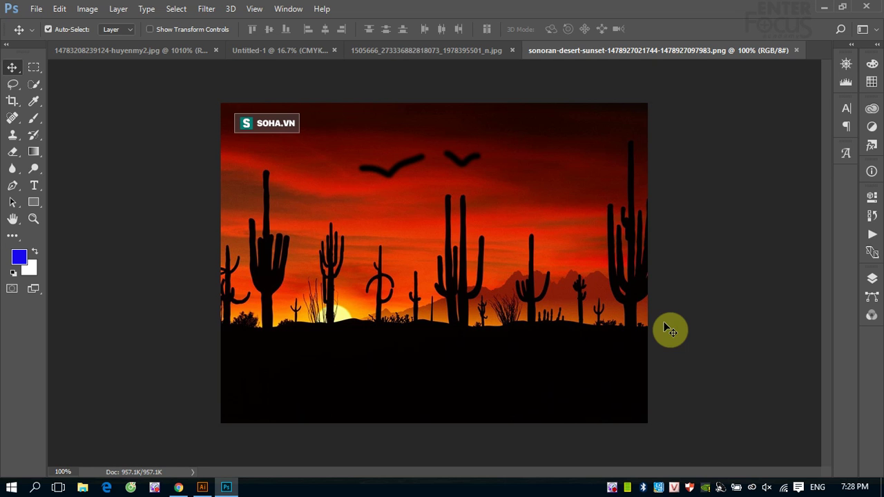
Type the word PIXEL on the Untitled-1 canvas, then return to the huyenmy2.jpg photo
left_click(263, 53)
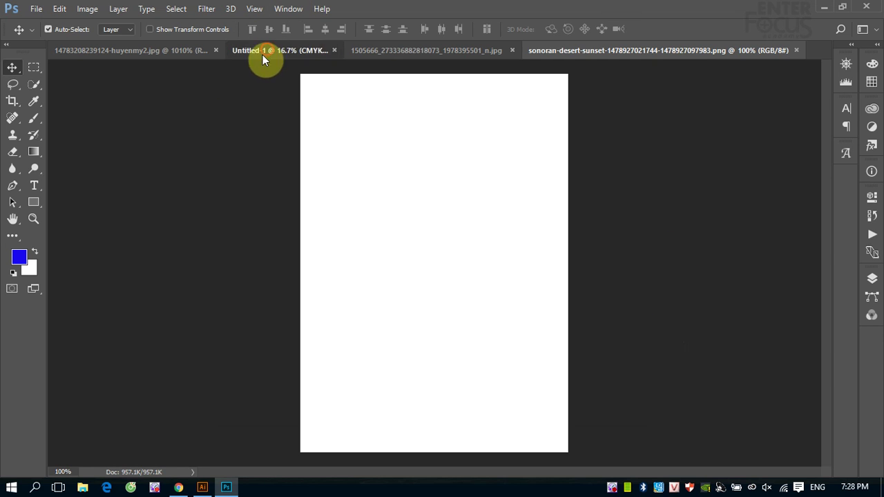
left_click(35, 185)
left_click(346, 232)
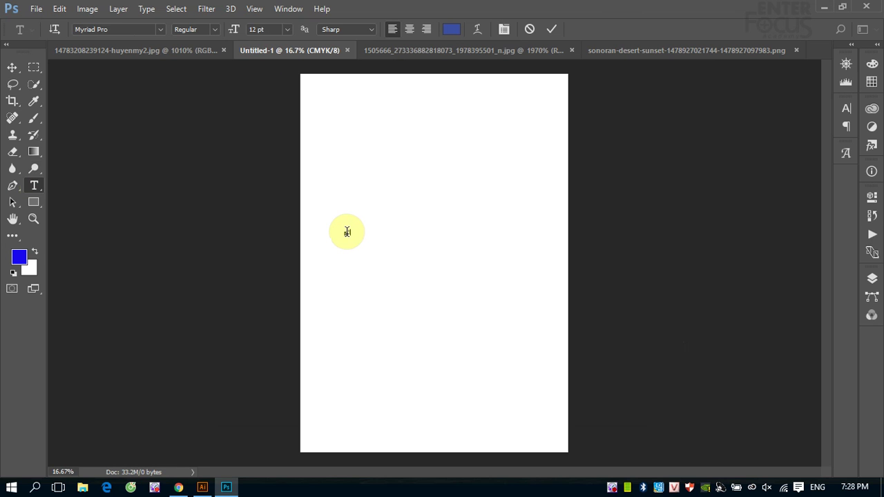
type("u")
scroll(347, 233, "up", 5)
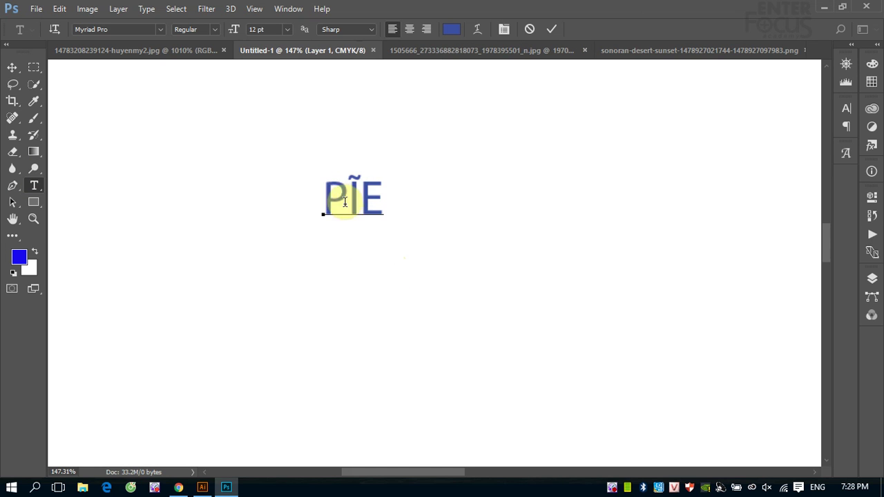
left_click_drag(322, 198, 414, 192)
type("P")
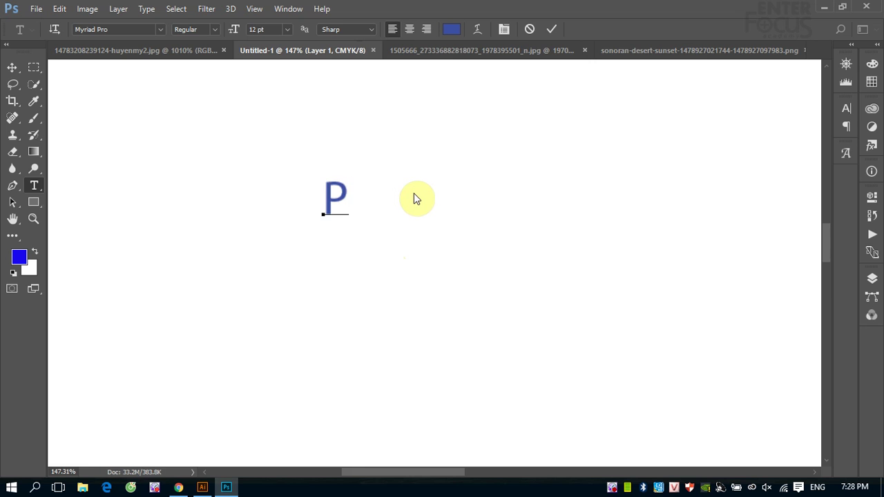
type("IX")
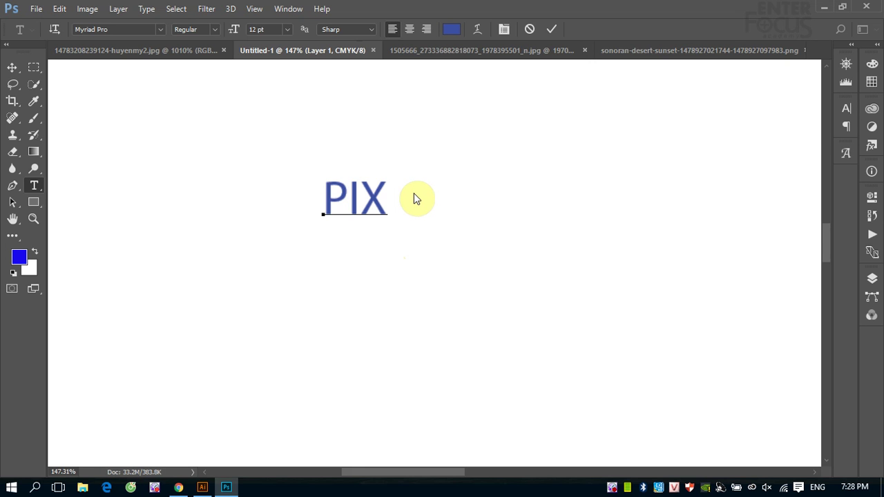
type("EL")
left_click(12, 67)
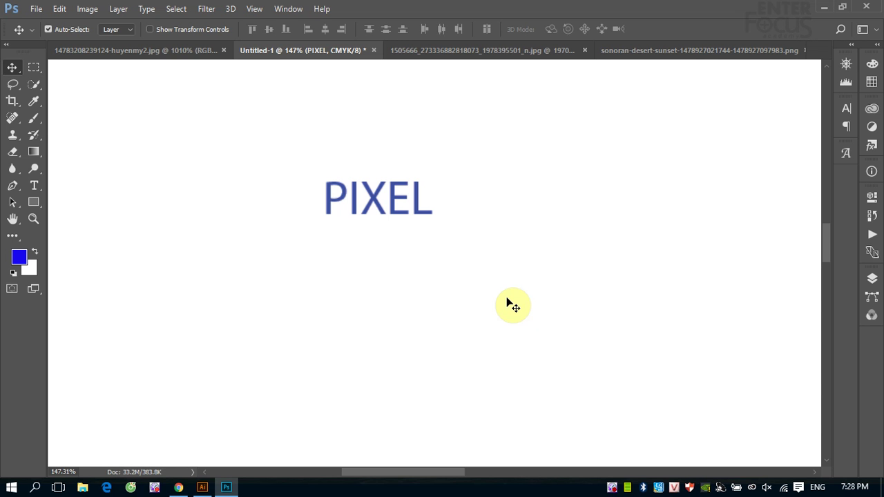
left_click(174, 49)
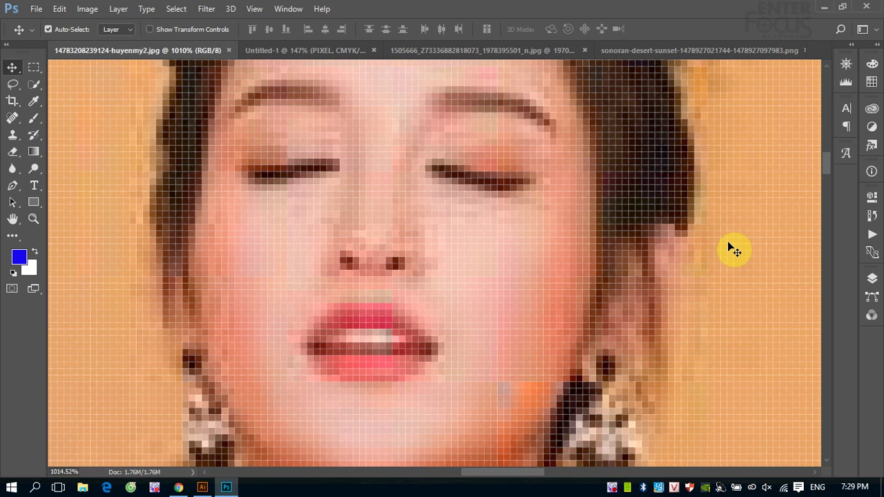
Zoom out to show the whole red-dress photo, reposition it, and choose the Brush tool
key("ctrl")
key("ctrl")
key("ctrl+minus")
key("ctrl+minus")
key("ctrl+minus")
key("ctrl+minus")
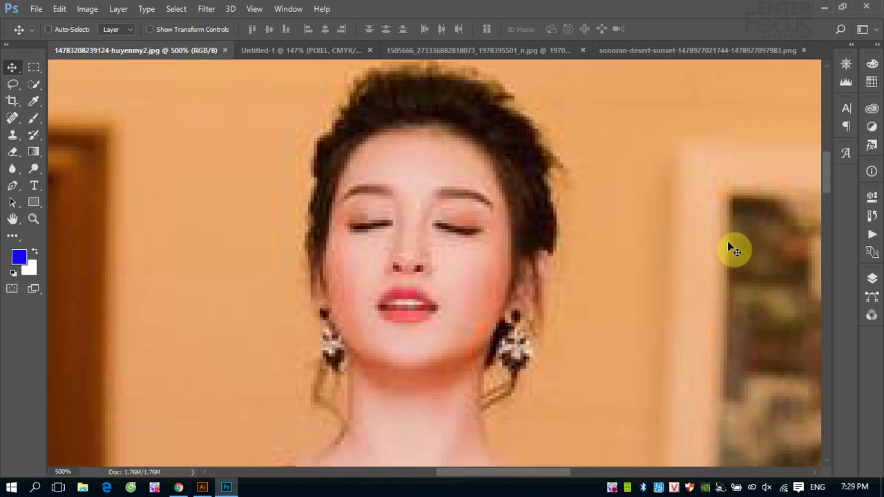
key("ctrl+minus")
key("ctrl+minus")
key("ctrl+minus")
key("ctrl+minus")
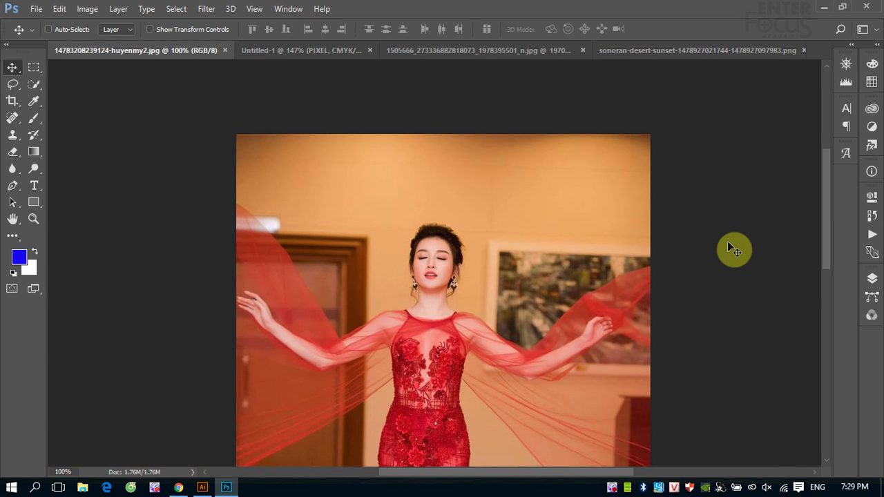
key("ctrl+minus")
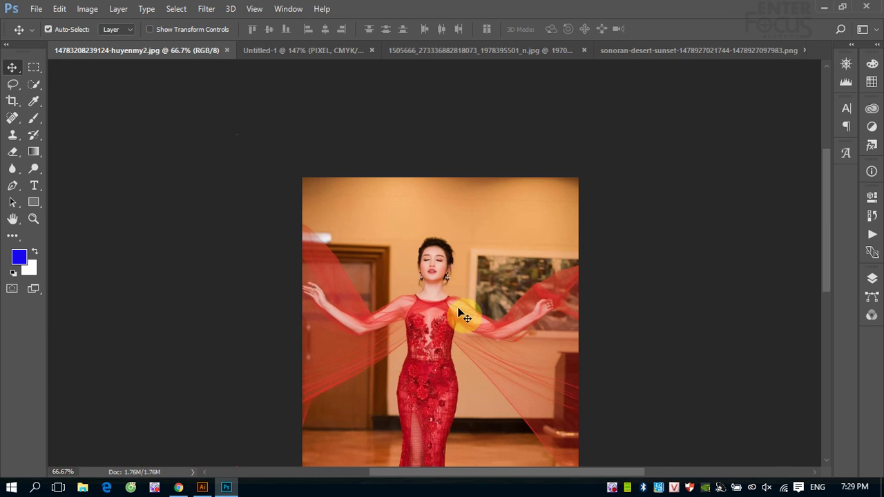
left_click_drag(429, 360, 366, 233)
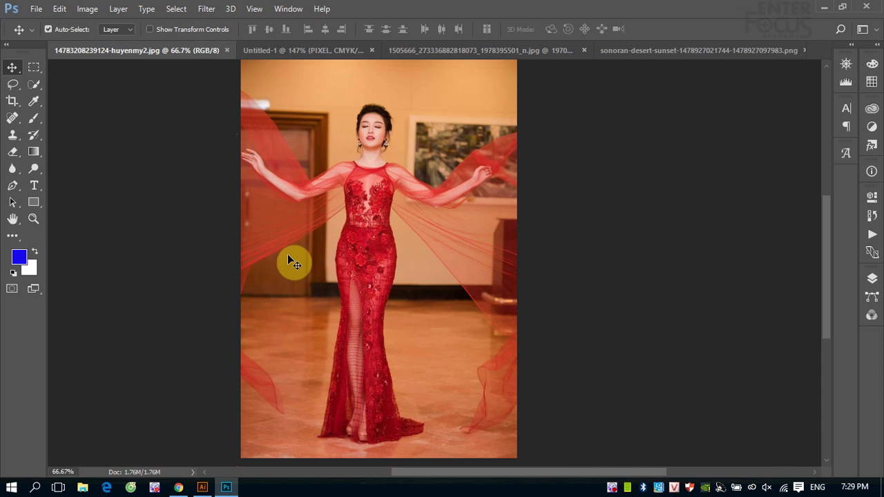
left_click(31, 119)
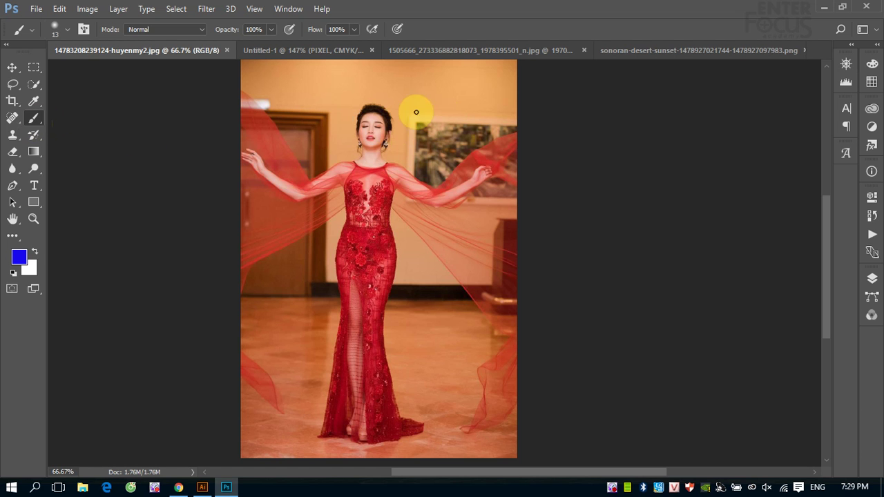
Enlarge the brush to 187 px, test a blue stroke down the wall, then undo it
right_click(381, 177, "alt")
left_click_drag(382, 176, 415, 176)
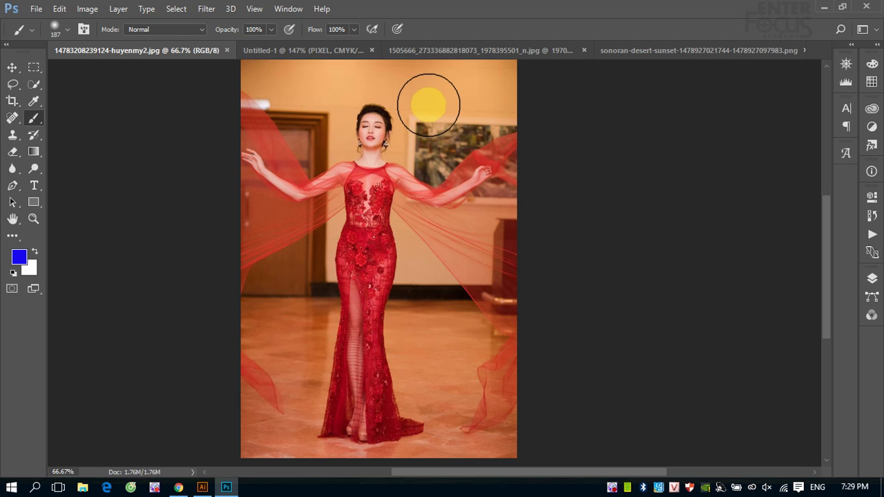
left_click_drag(428, 104, 463, 209)
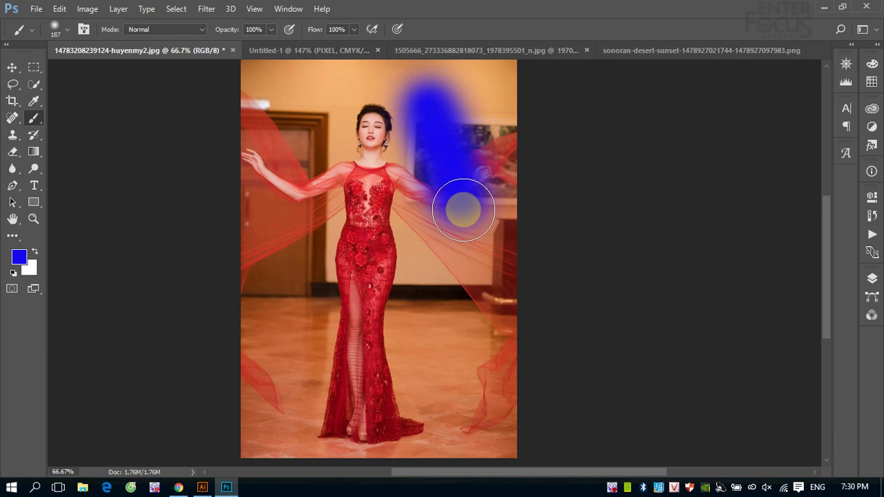
key("ctrl+z")
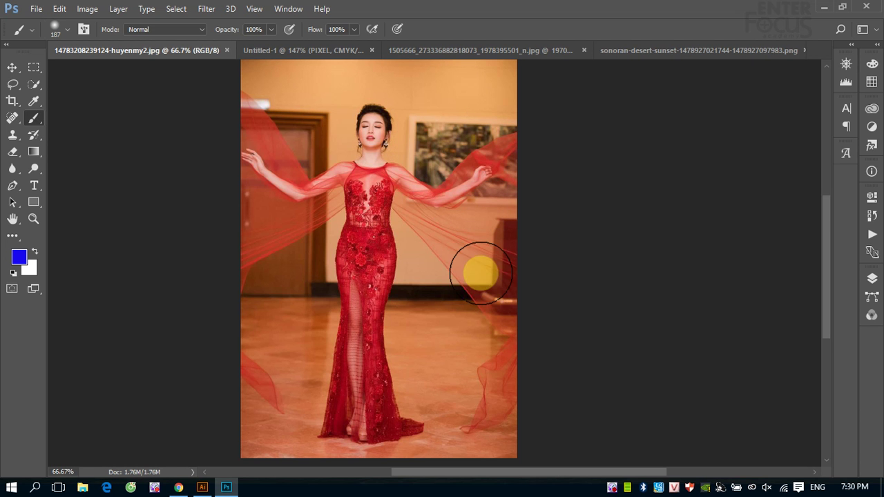
Bring the cartoon landscape forward, fit it on screen, zoom onto the left tree, and set the brush to 49 px
left_click(485, 51)
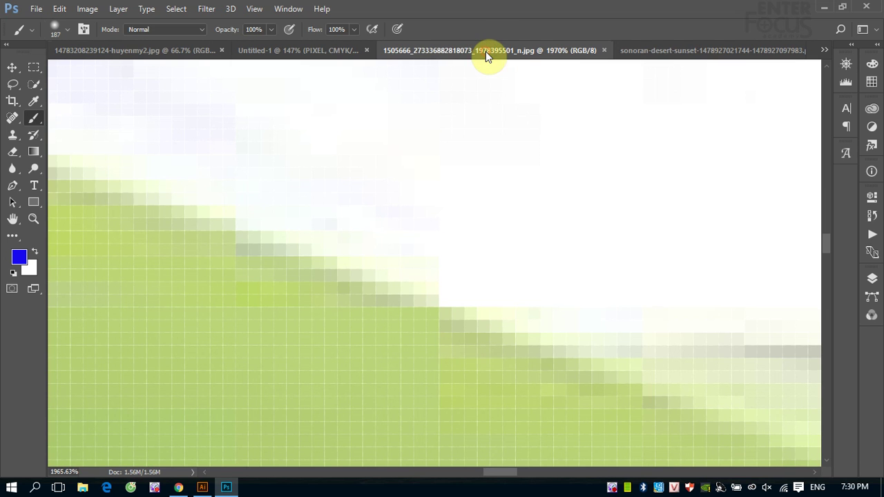
key("ctrl+0")
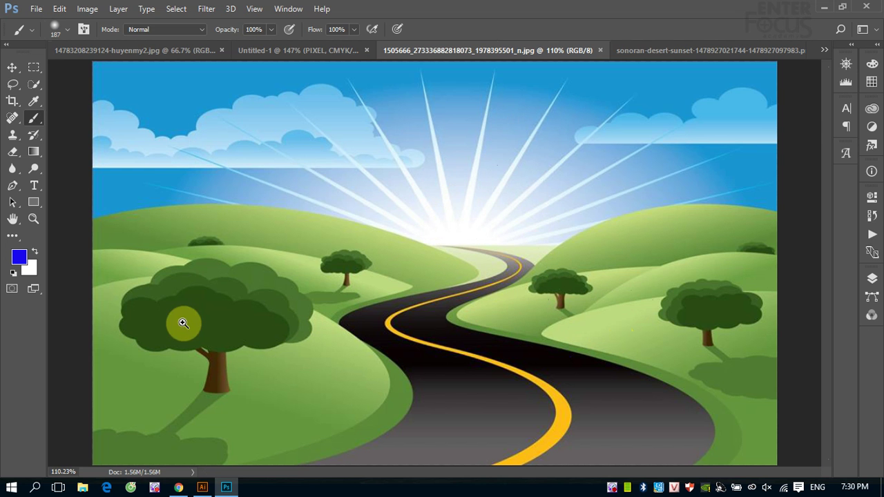
scroll(364, 334, "up", 3)
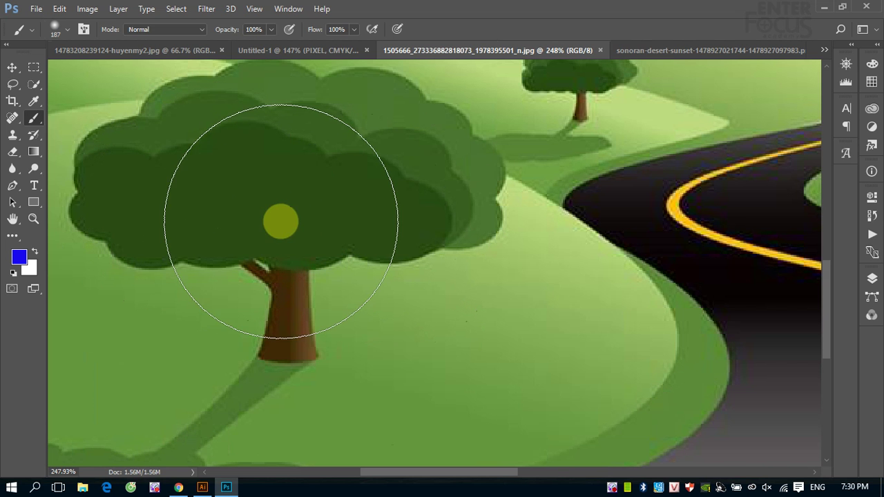
left_click_drag(240, 210, 127, 210)
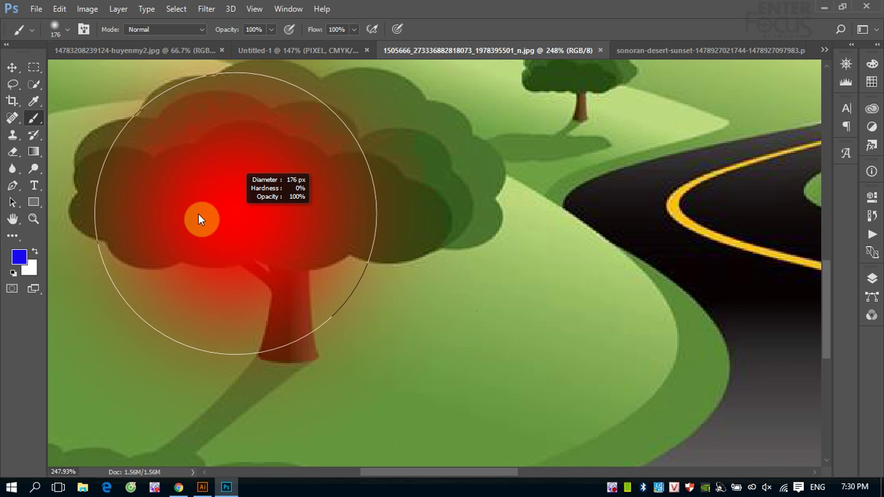
Pick a blue foreground colour and brush a soft blue patch across the big tree's canopy
key("i")
left_click(24, 255)
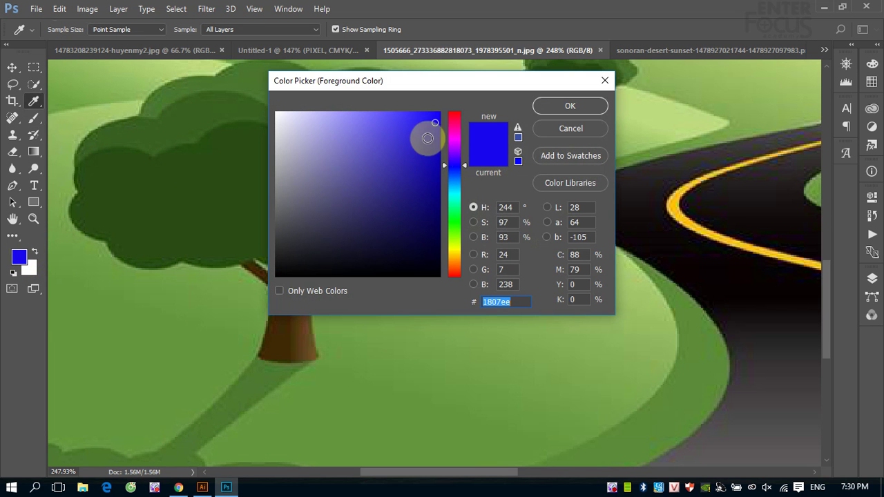
left_click(430, 123)
left_click(570, 106)
key("b")
mouse_move(161, 195)
left_mouse_down()
mouse_move(207, 197)
mouse_move(212, 182)
mouse_move(251, 152)
mouse_move(297, 186)
mouse_move(353, 191)
mouse_move(404, 225)
mouse_move(302, 217)
mouse_move(156, 230)
mouse_move(122, 209)
mouse_move(113, 187)
mouse_move(193, 190)
mouse_move(347, 255)
left_mouse_up()
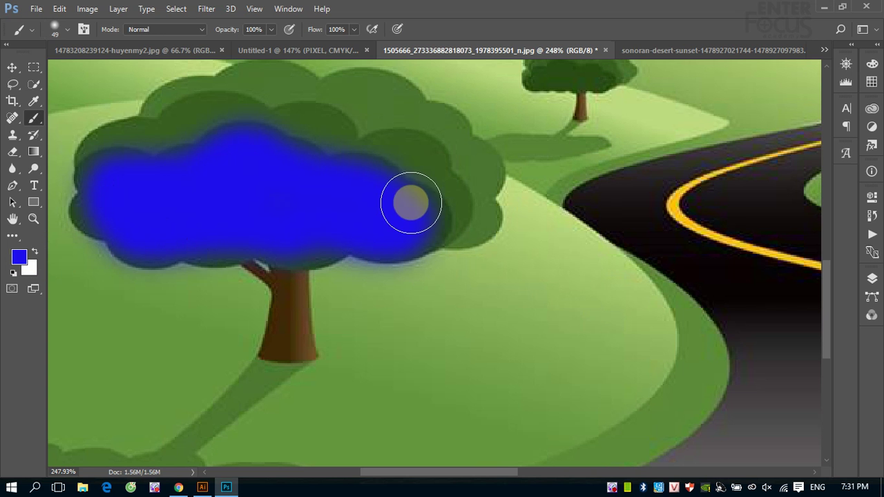
Bring up the Edit menu showing the Fill command
left_click(60, 10)
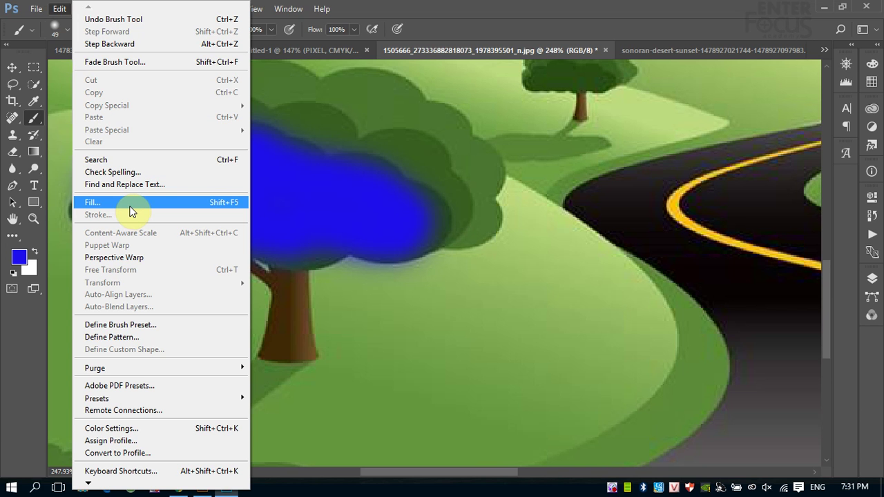
Fill the whole landscape with Foreground Color at Normal mode, 100% opacity
left_click(129, 205)
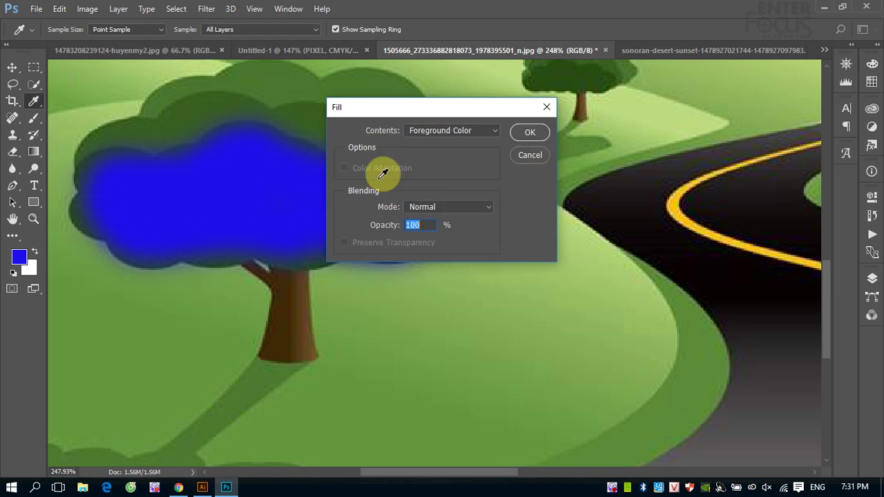
mouse_move(459, 111)
left_mouse_down()
mouse_move(564, 109)
mouse_move(553, 110)
left_mouse_up()
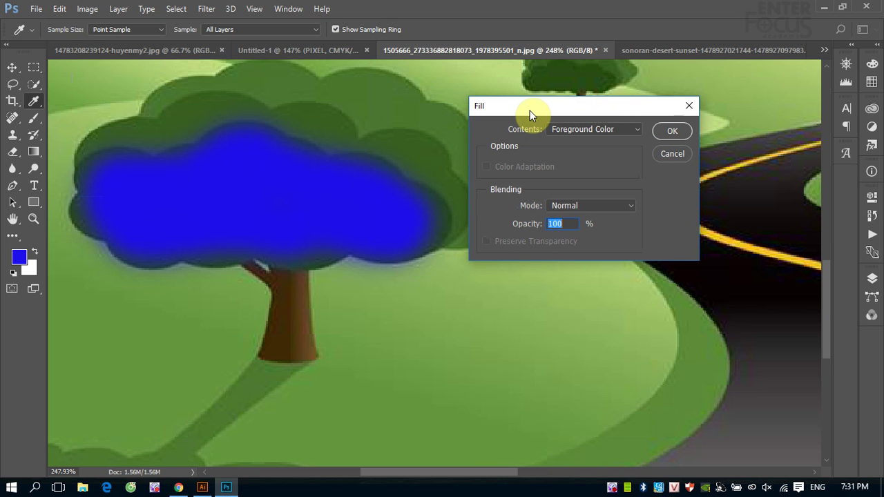
left_click(639, 131)
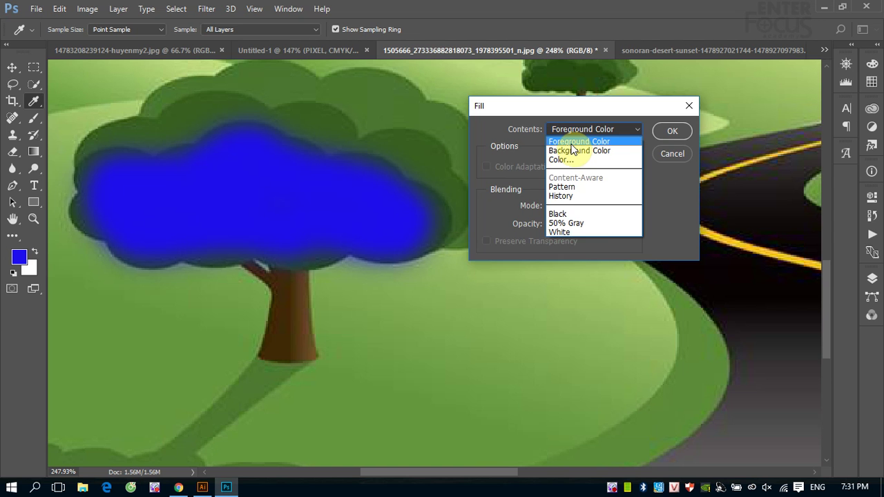
left_click(571, 143)
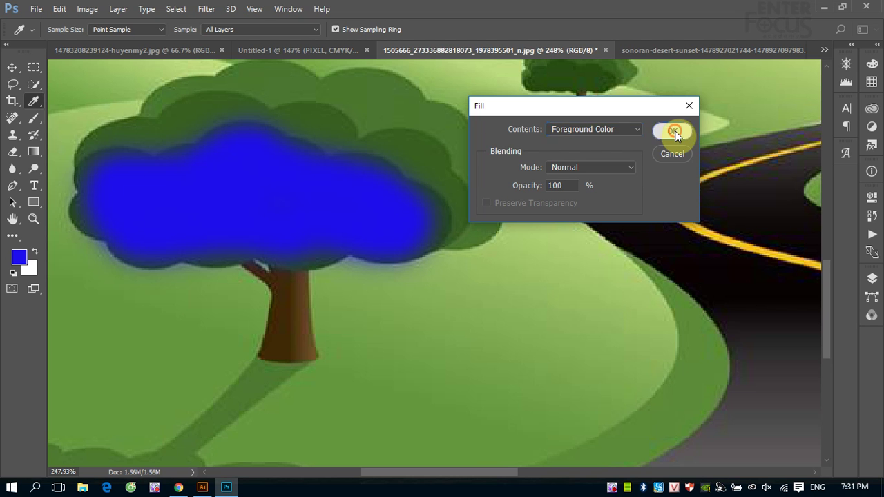
left_click(674, 130)
Zoom out over the blue-filled canvas and undo back to the original unpainted landscape
key("b")
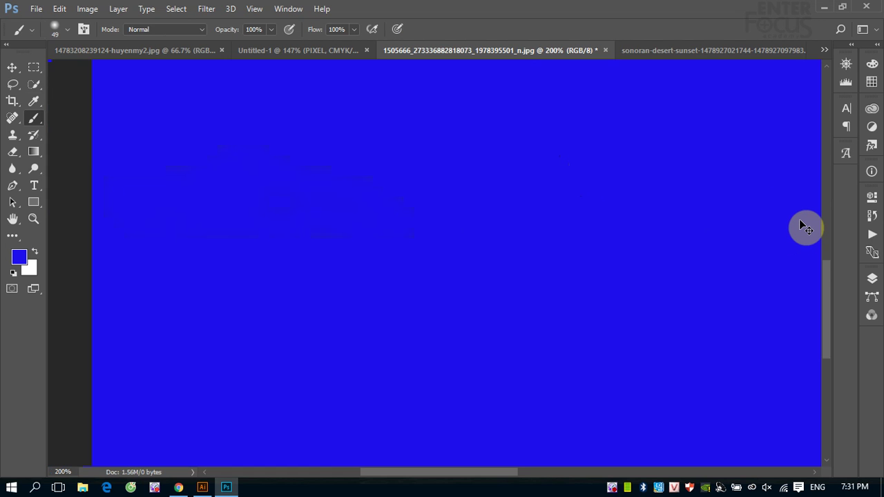
key("ctrl+minus")
key("ctrl+minus")
key("ctrl+minus")
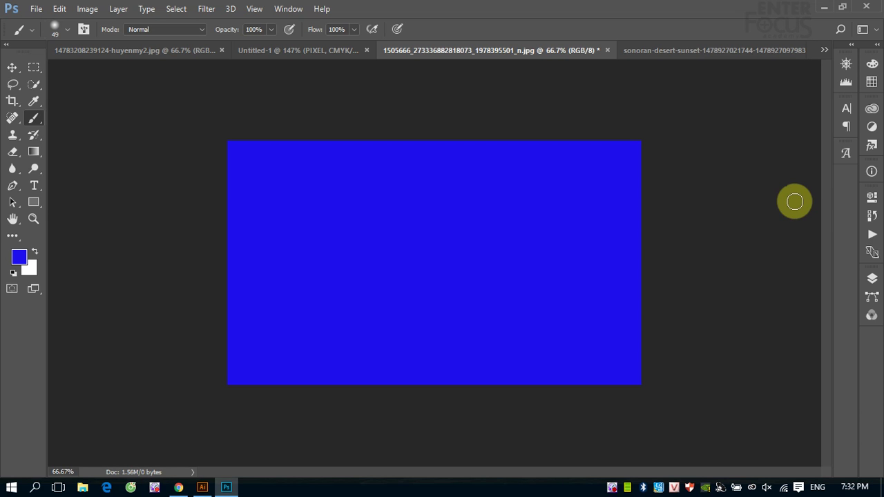
key("ctrl+z")
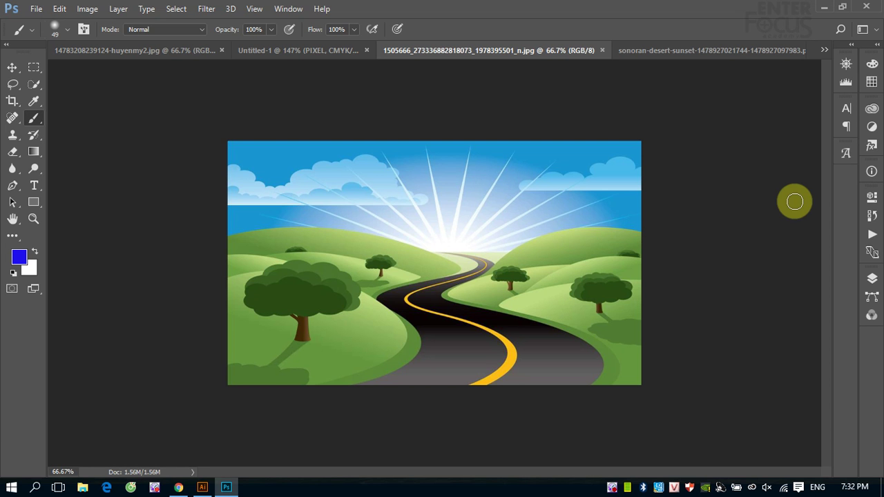
Browse the Marquee, Lasso and Quick Selection tool variants, ending on the Rectangular Marquee Tool
left_click(31, 68)
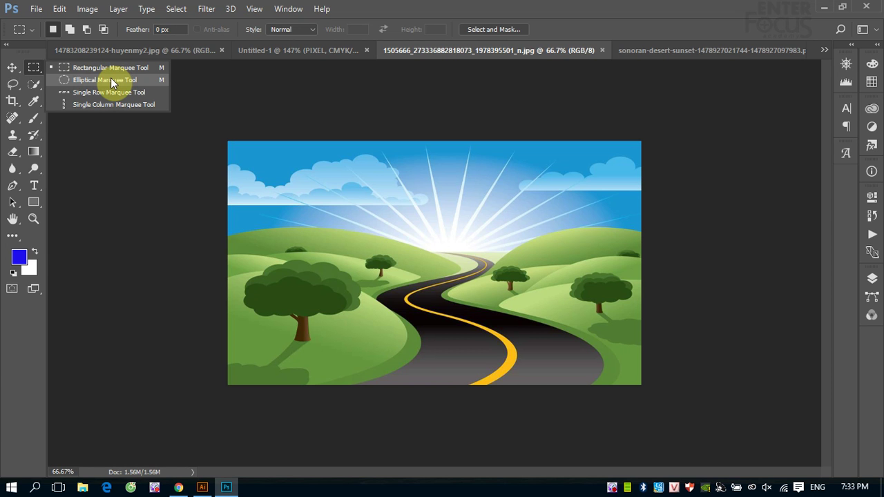
left_click(13, 88)
left_click(13, 88)
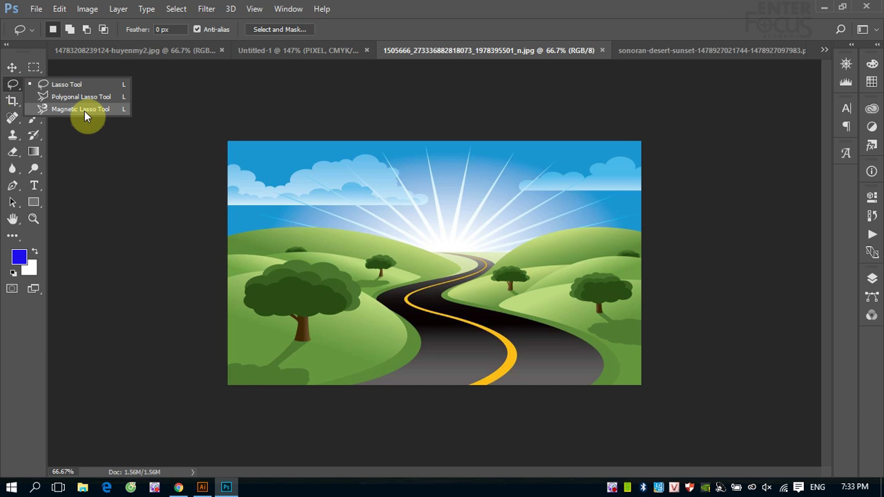
left_click(351, 31)
left_click(35, 87)
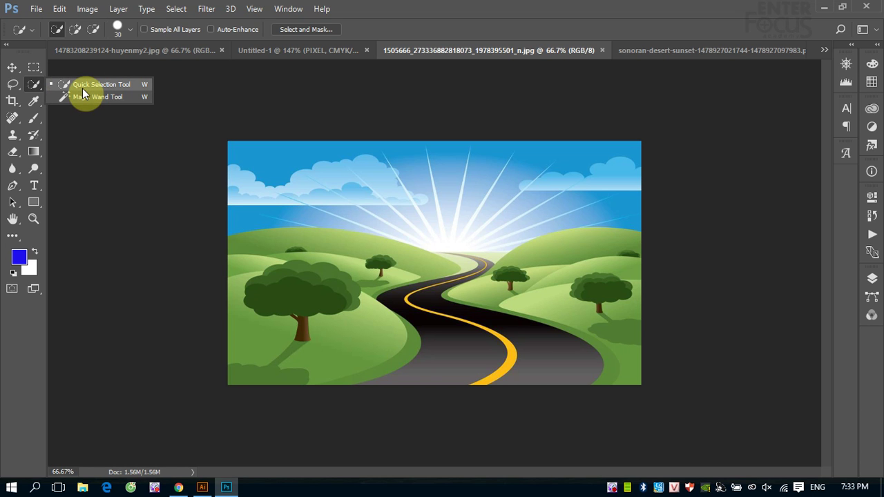
left_click(34, 69)
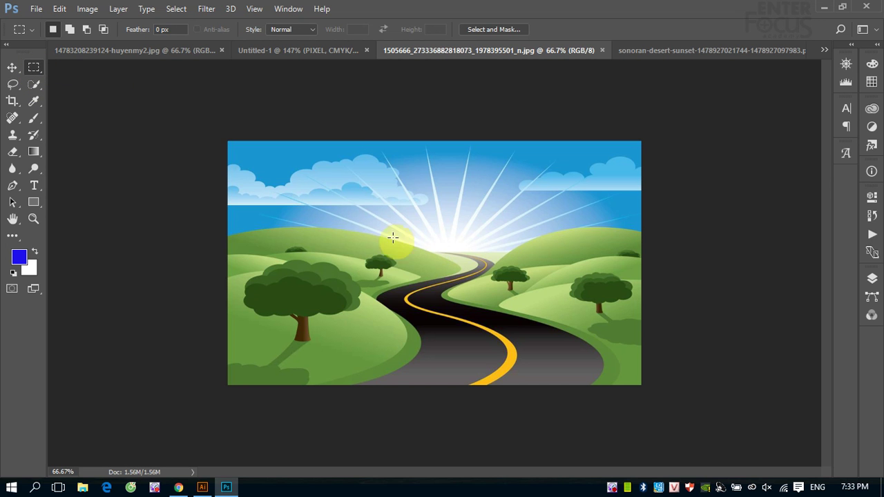
Draw a rectangular marquee in the sky and move it over the road's first bend and small tree
left_click_drag(295, 183, 401, 257)
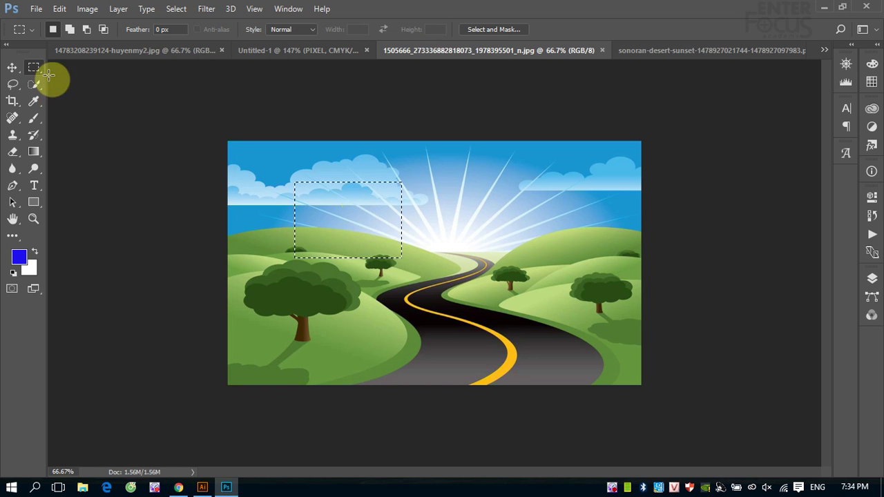
left_click_drag(311, 200, 579, 316)
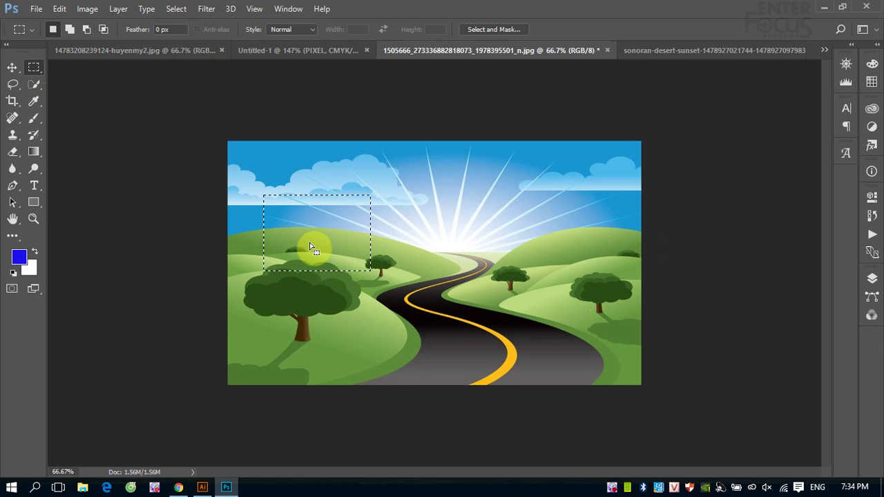
mouse_move(579, 316)
left_mouse_down()
mouse_move(307, 206)
mouse_move(579, 222)
left_mouse_up()
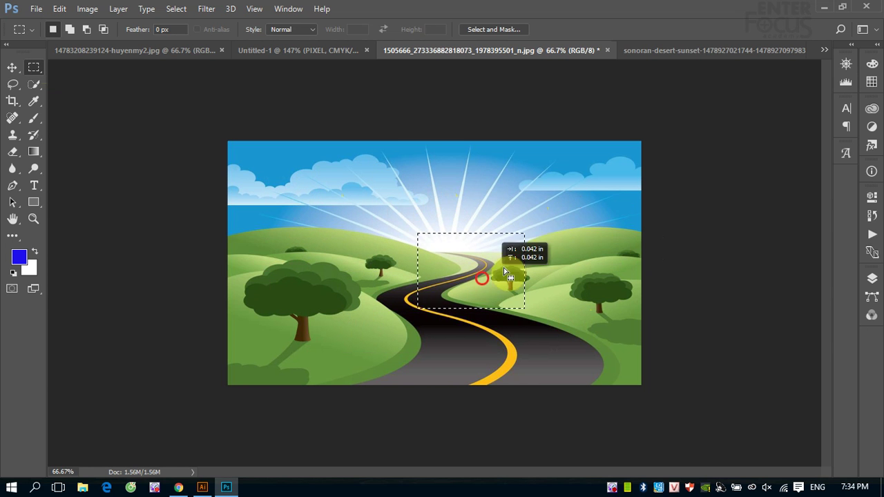
left_click_drag(579, 222, 416, 280)
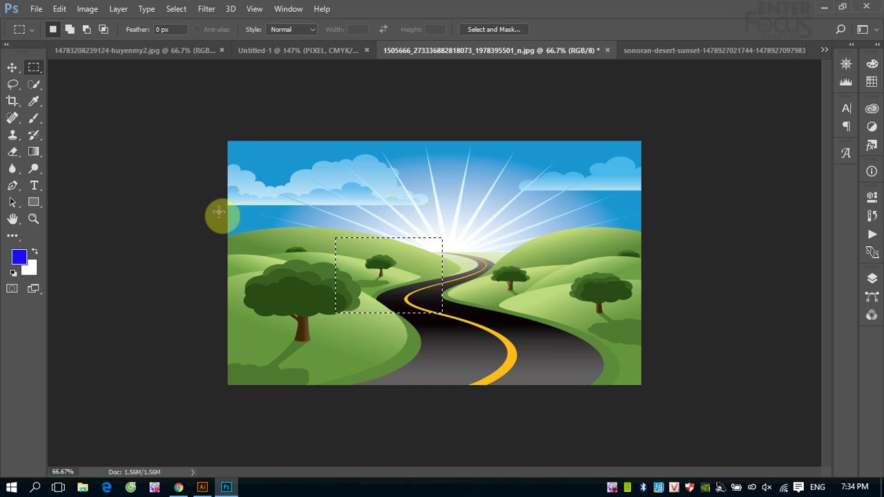
left_click(59, 9)
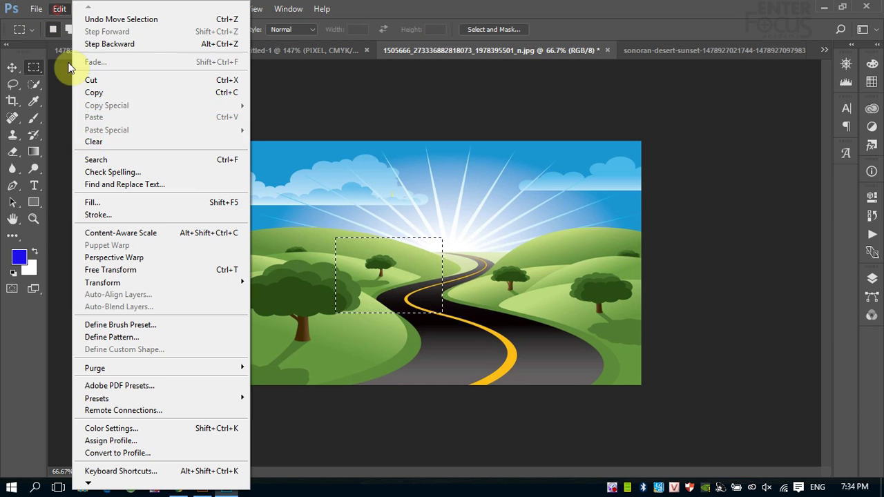
Fill the rectangular selection with the blue foreground colour
left_click(112, 203)
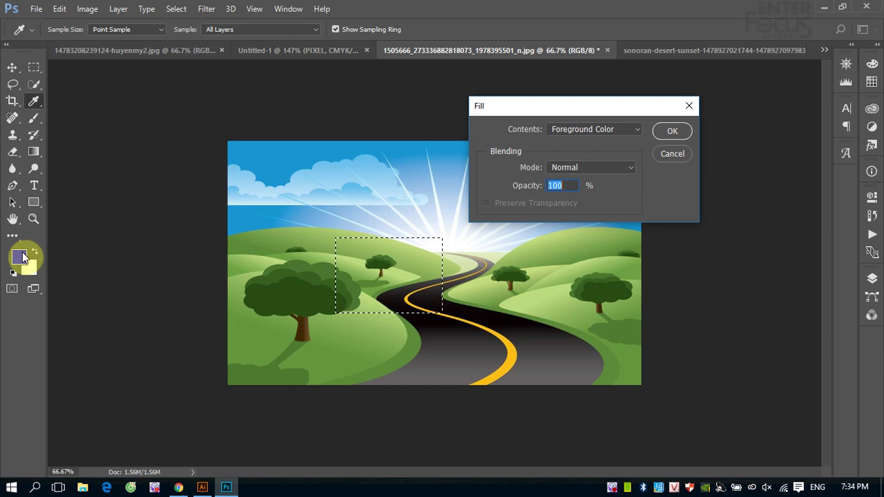
left_click(672, 132)
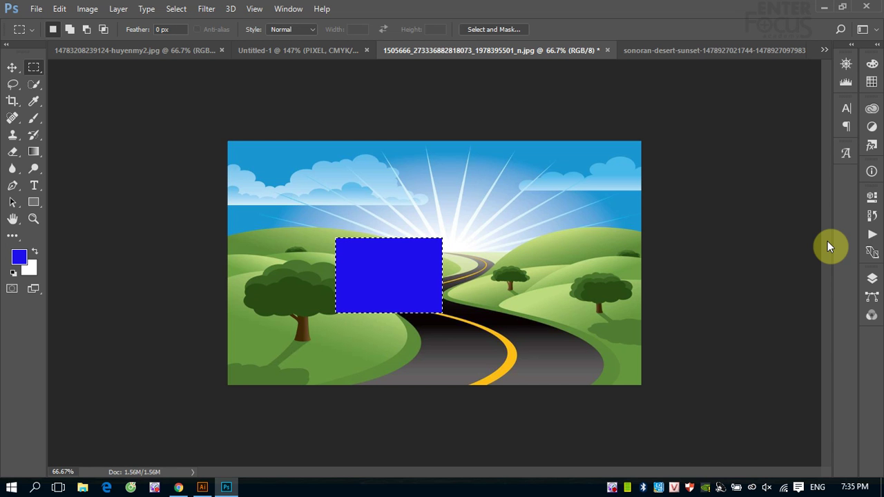
With the Brush tool active, set the foreground colour to red (ec0e38), then switch to Untitled-1
left_click(33, 123)
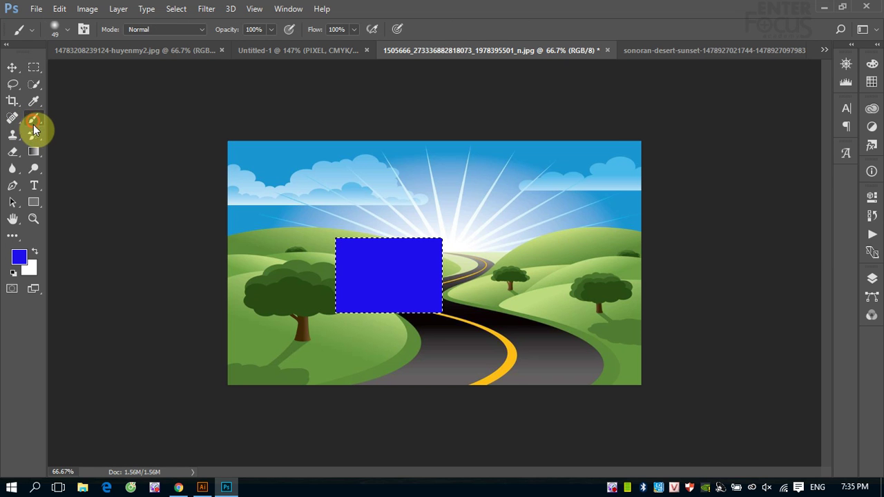
left_click(18, 256)
left_click(453, 117)
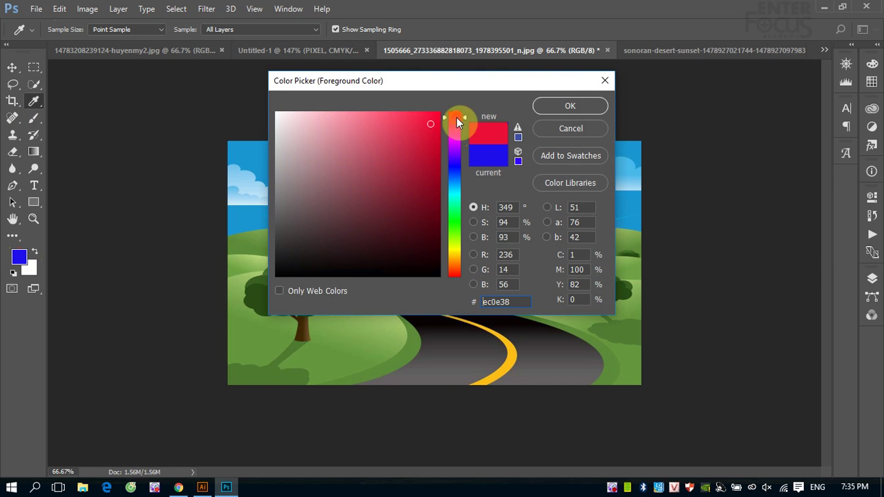
left_click(570, 106)
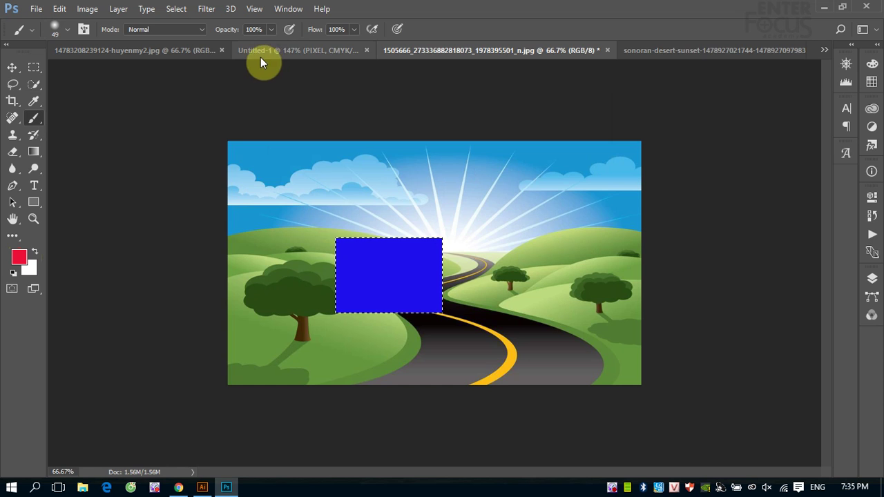
left_click(270, 50)
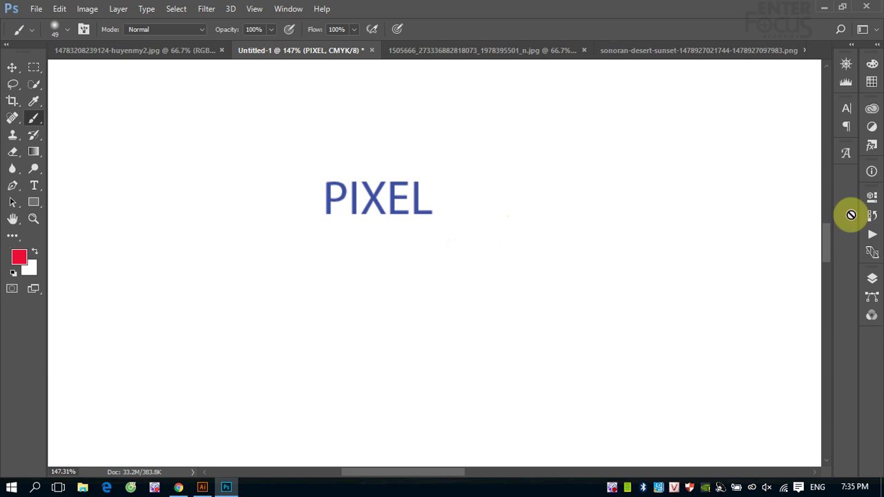
On the Background layer, paint five soft red strokes around the PIXEL text, then return to the landscape
left_click(871, 278)
left_click(773, 303)
left_click_drag(565, 150, 472, 357)
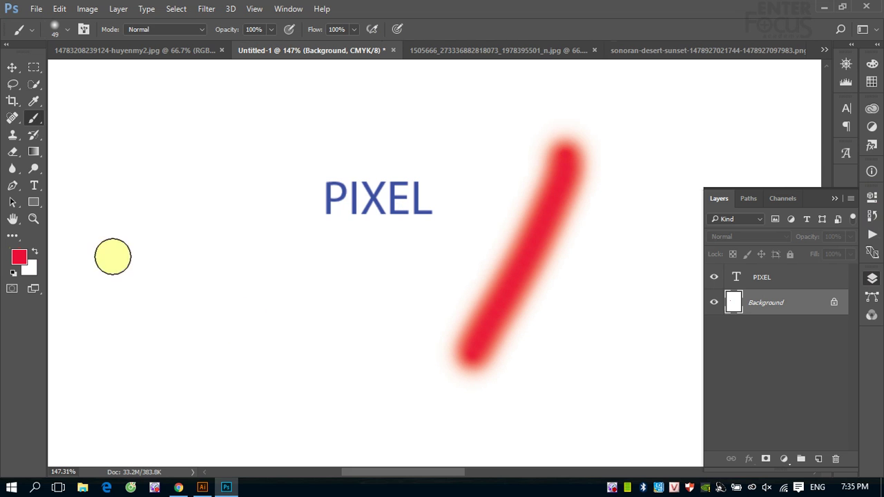
left_click_drag(70, 167, 139, 309)
left_click_drag(291, 105, 265, 202)
left_click_drag(573, 86, 806, 128)
left_click_drag(625, 261, 628, 339)
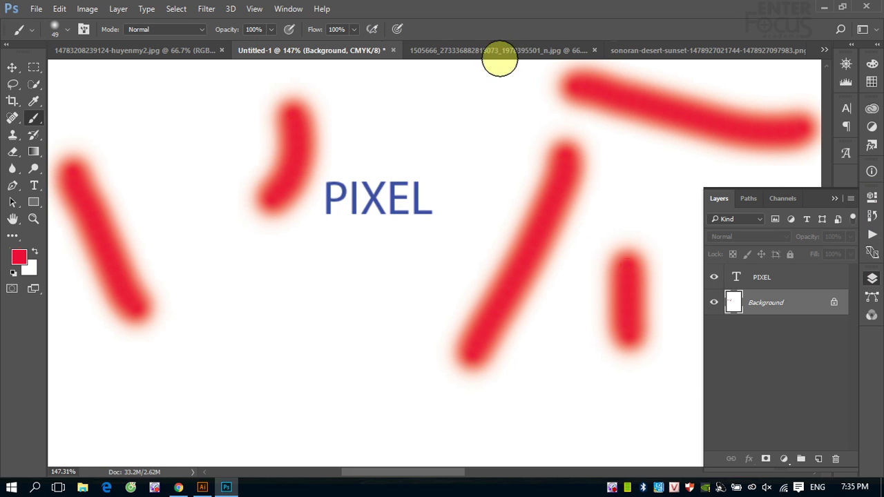
left_click(497, 52)
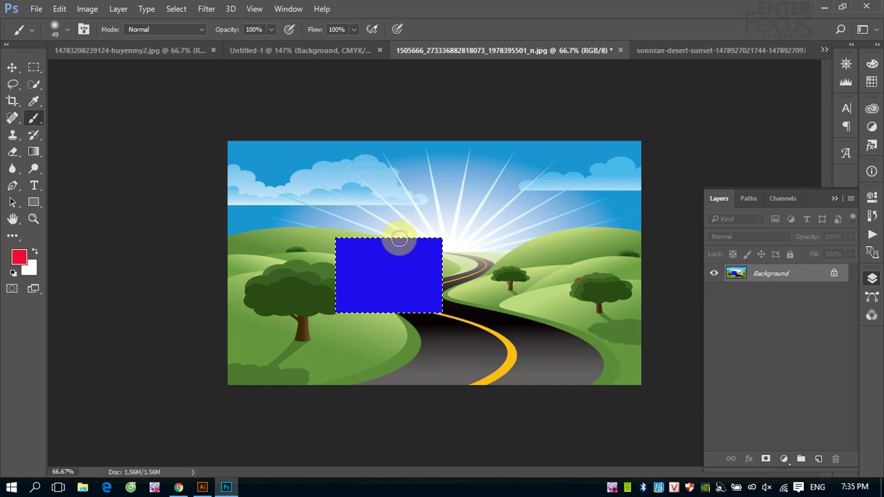
Paint red diagonal stripes inside the selected blue rectangle, zooming in to touch up the top edge
left_click_drag(398, 241, 345, 304)
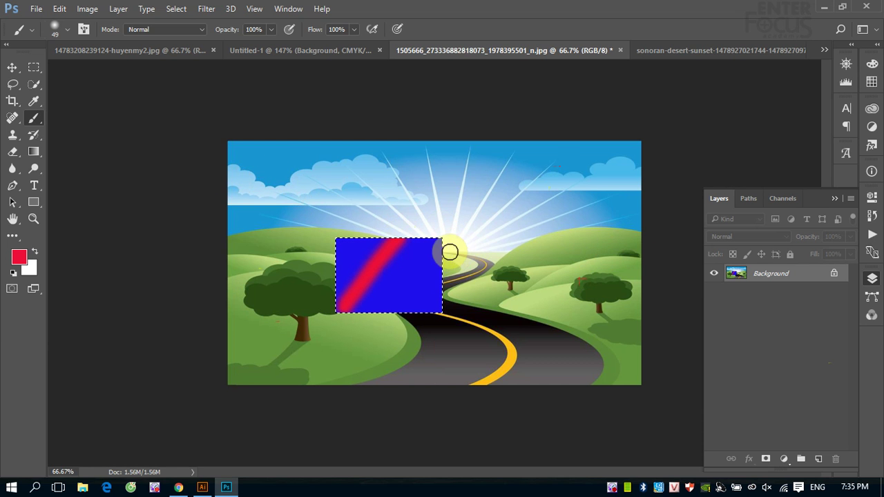
left_click_drag(445, 242, 407, 314)
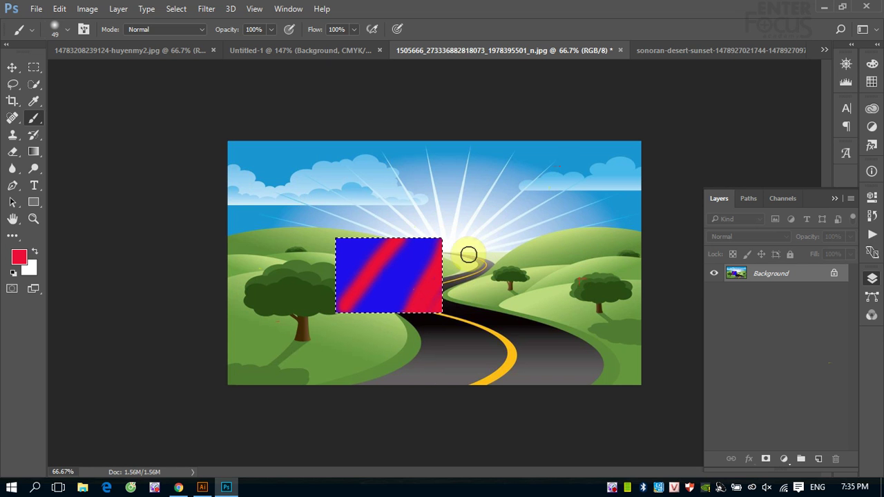
left_click(434, 297)
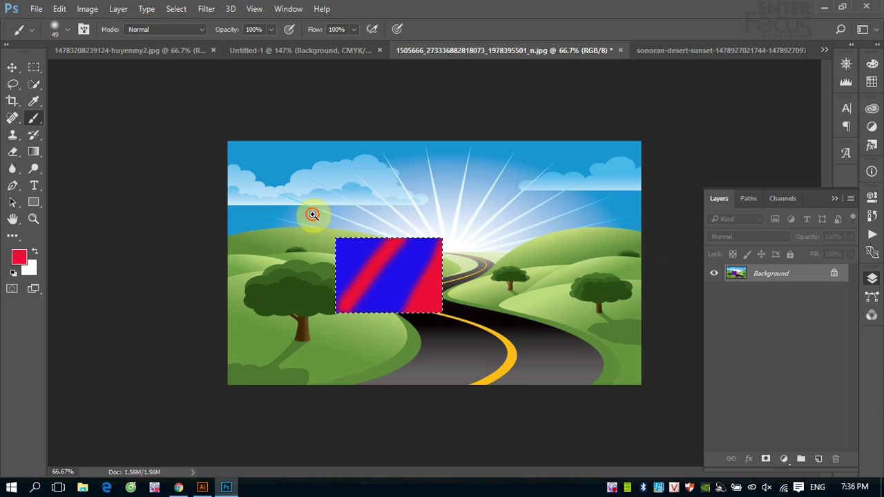
left_click_drag(465, 280, 463, 152)
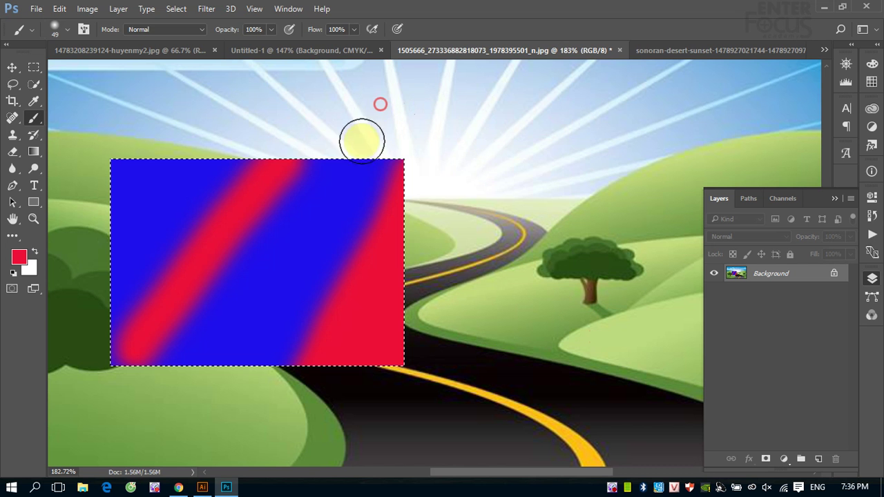
left_click_drag(333, 197, 349, 164)
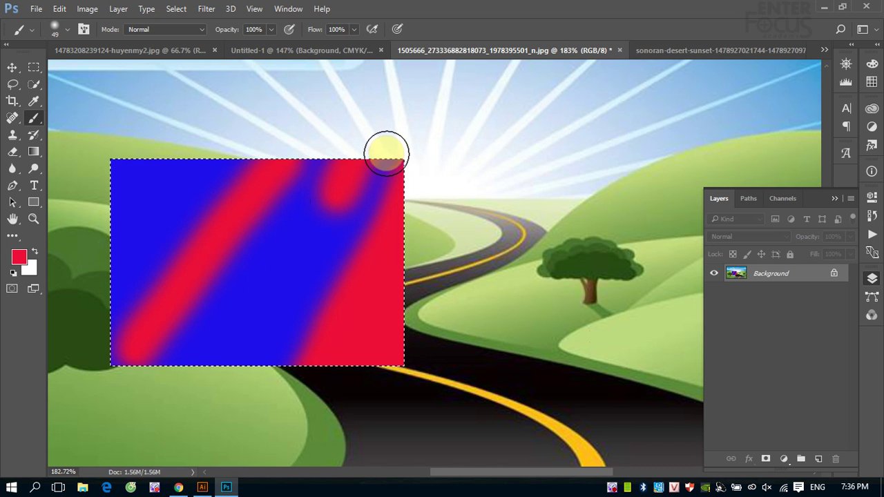
left_click_drag(365, 192, 348, 183)
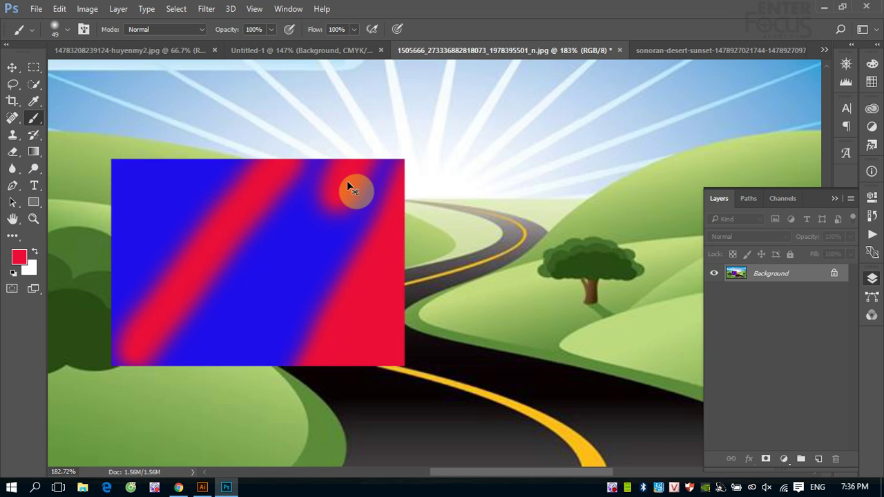
Zoom back out and deselect using the Rectangular Marquee tool
key("ctrl+minus")
key("ctrl+minus")
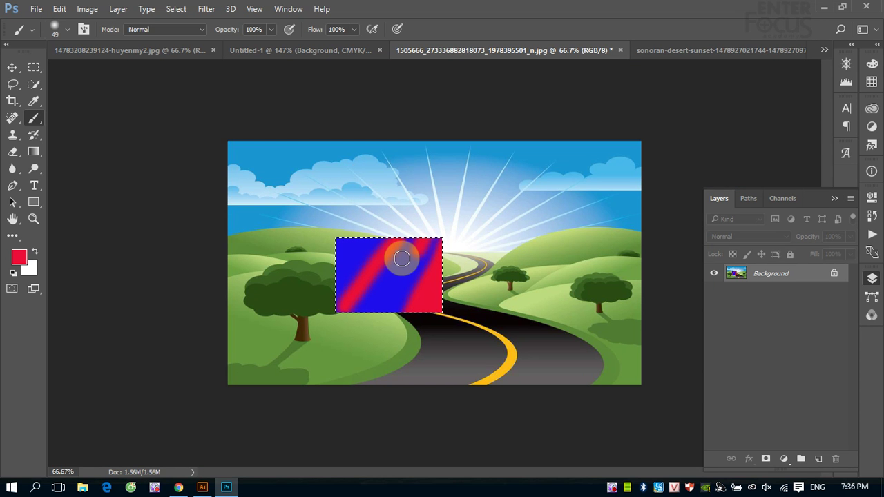
left_click(32, 69)
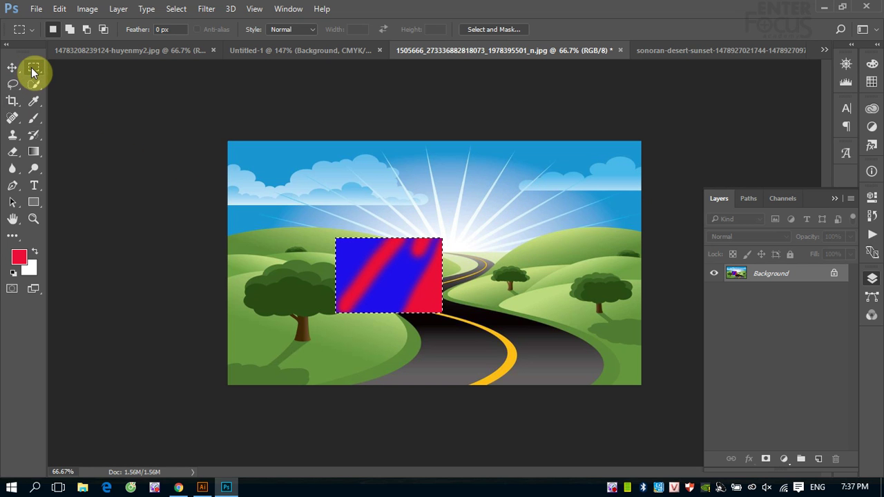
left_click(493, 188)
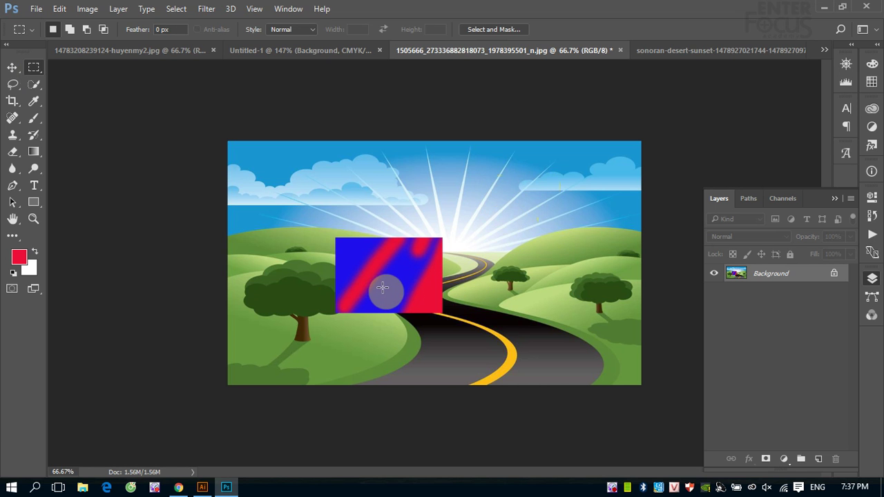
Reselect the rectangle, then replace it with a rectangular selection of sky right of the sun rays
key("ctrl+shift+d")
left_click_drag(476, 179, 584, 250)
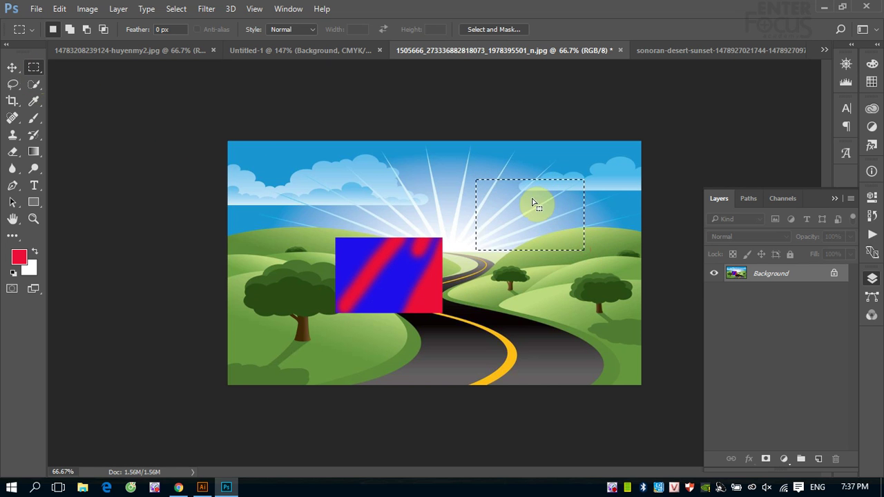
left_click_drag(356, 276, 358, 274)
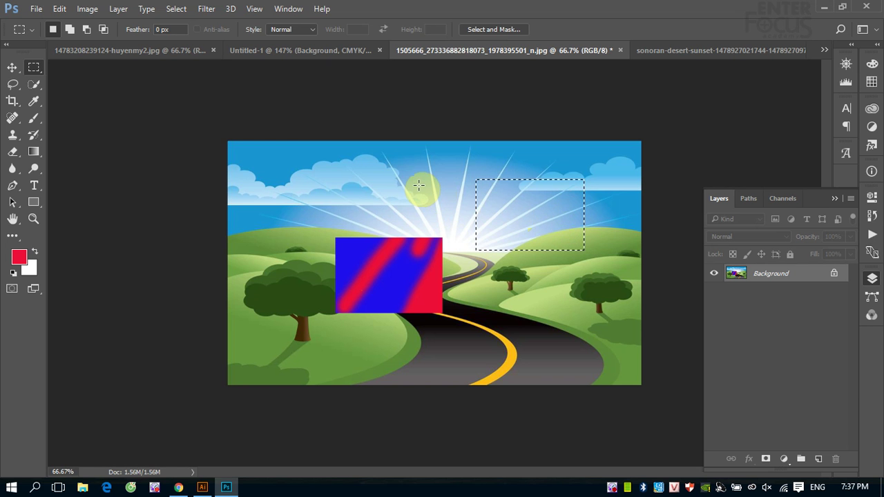
left_click(181, 14)
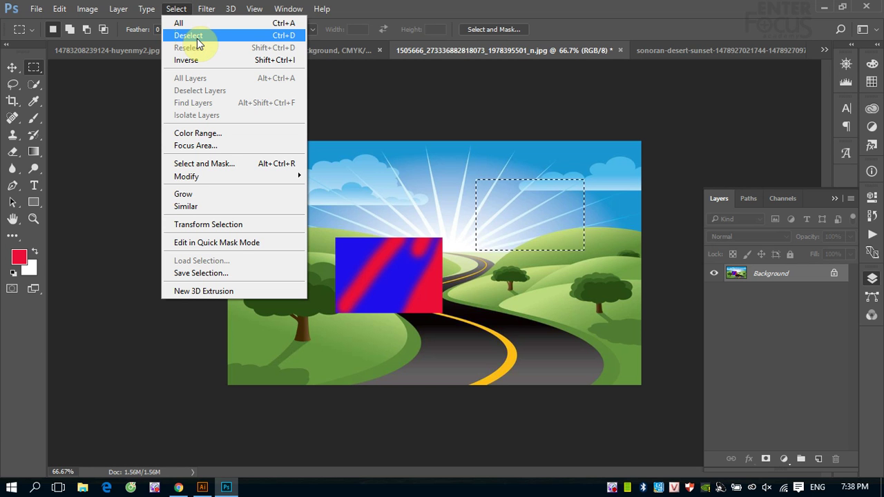
left_click(200, 38)
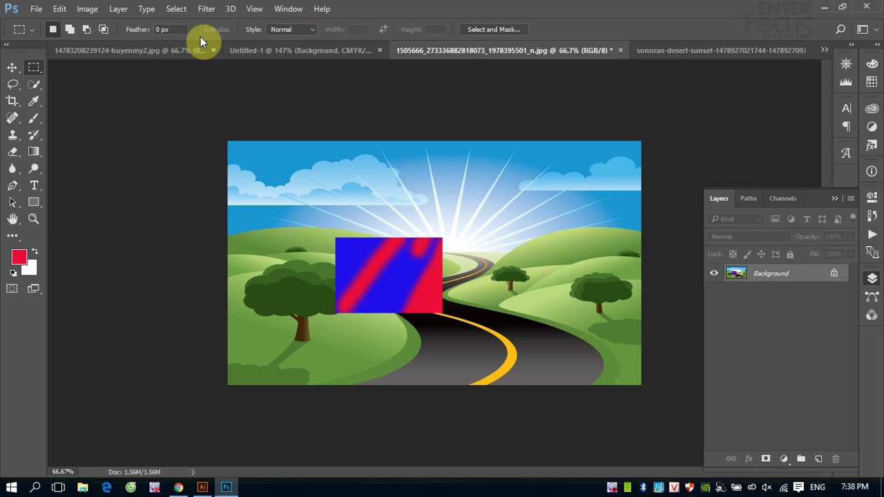
left_click(182, 10)
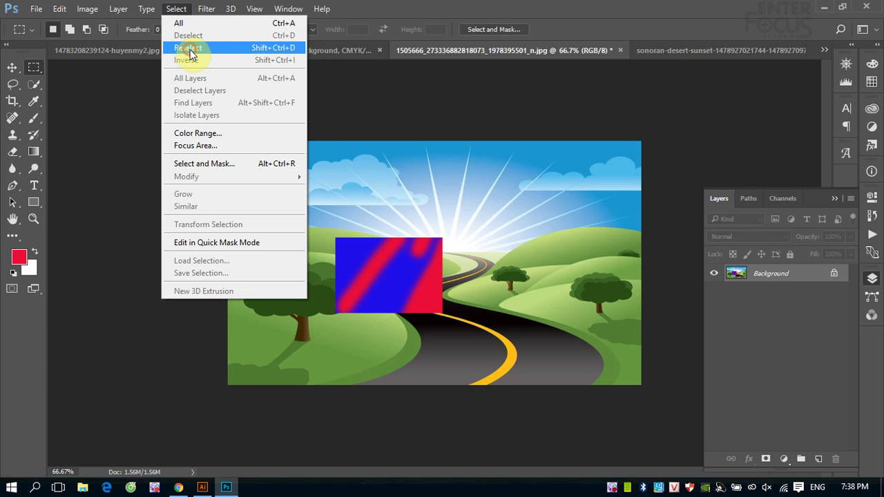
left_click(190, 49)
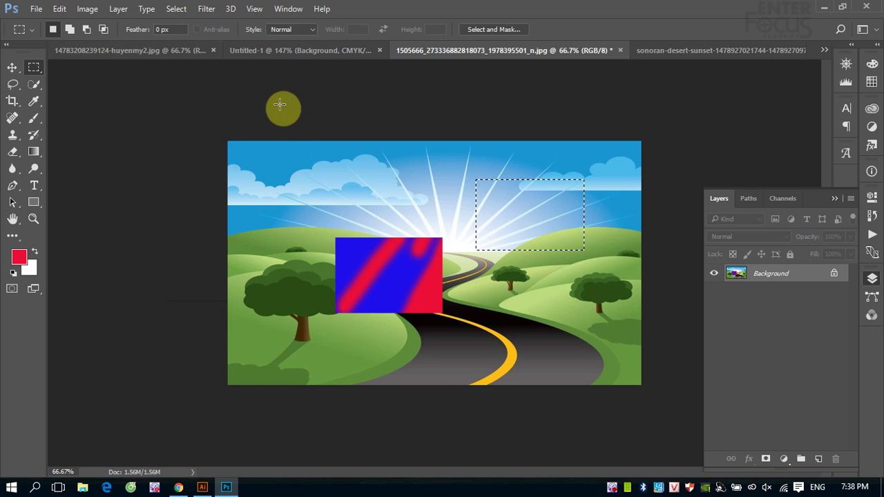
left_click(174, 10)
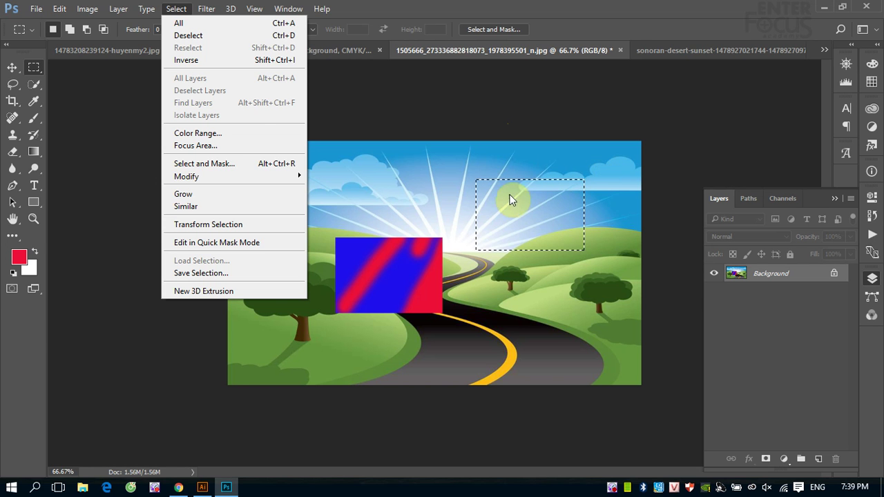
Invert the sky-box selection and brush four red diagonal strokes across the sky
left_click(187, 61)
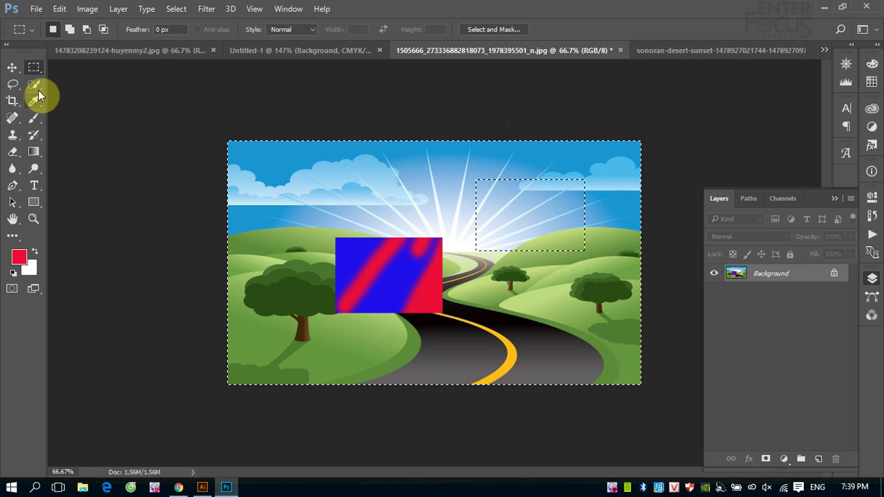
left_click(34, 118)
left_click_drag(292, 158, 245, 204)
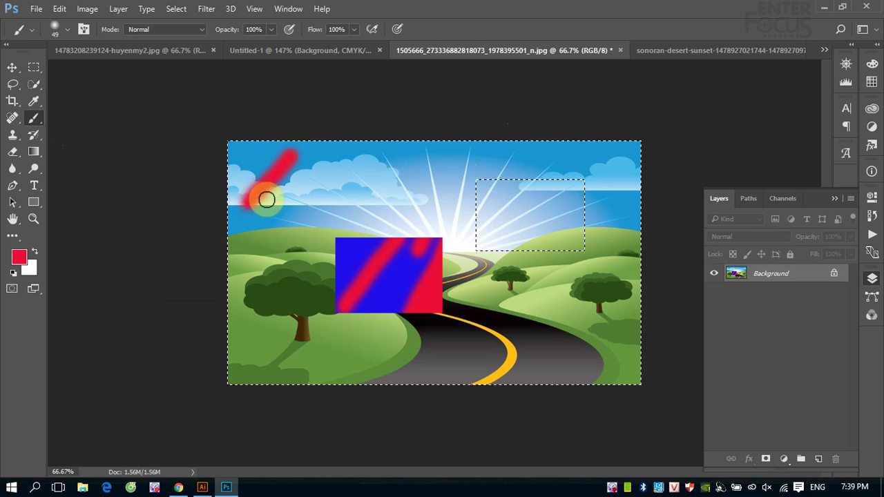
left_click_drag(362, 162, 342, 200)
left_click_drag(440, 152, 418, 188)
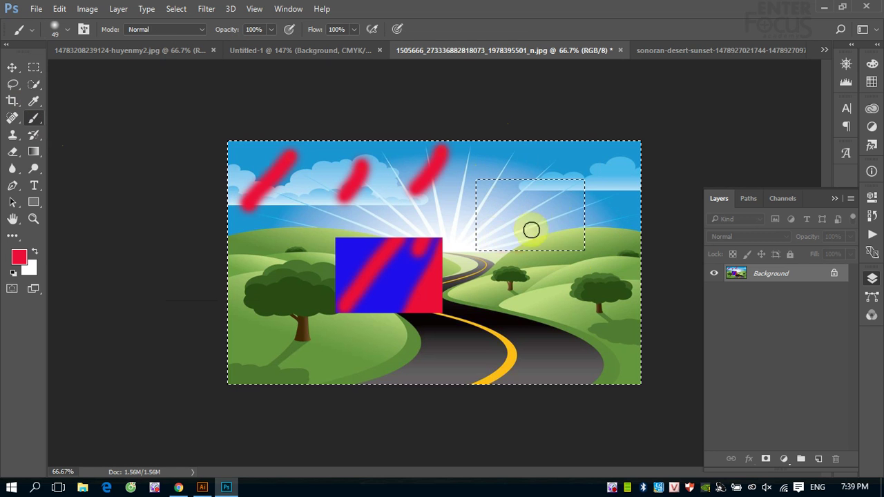
left_click_drag(532, 228, 554, 243)
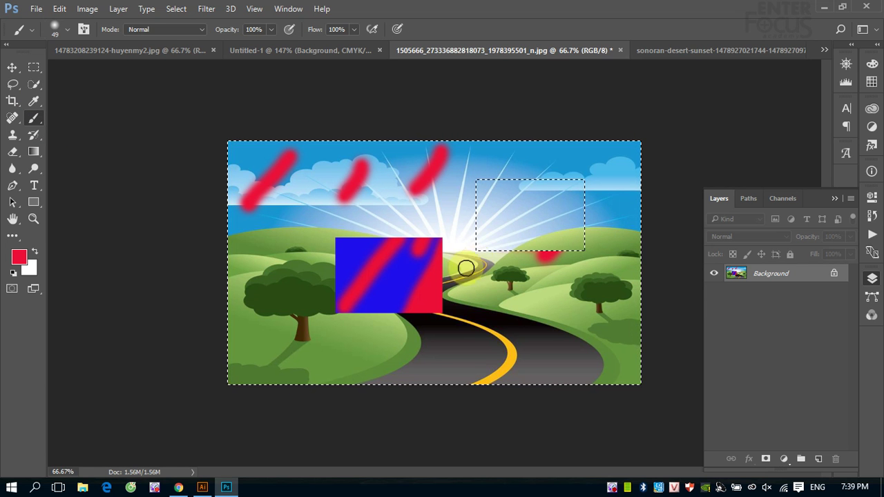
left_click(176, 9)
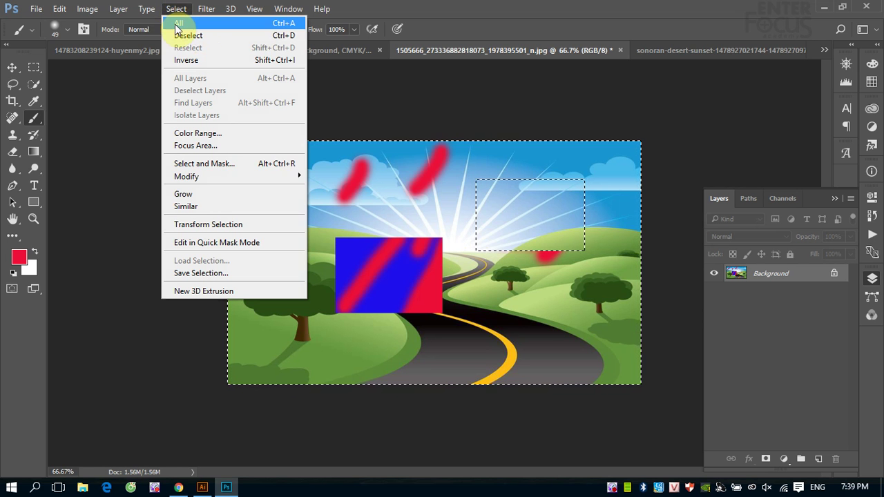
Select all, deselect, and undo the red strokes and blue fill to restore the original landscape
left_click(178, 23)
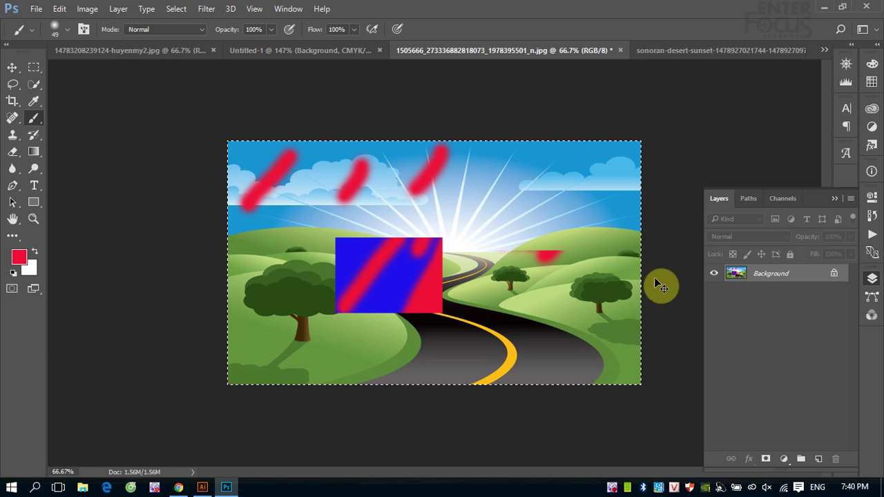
key("ctrl+d")
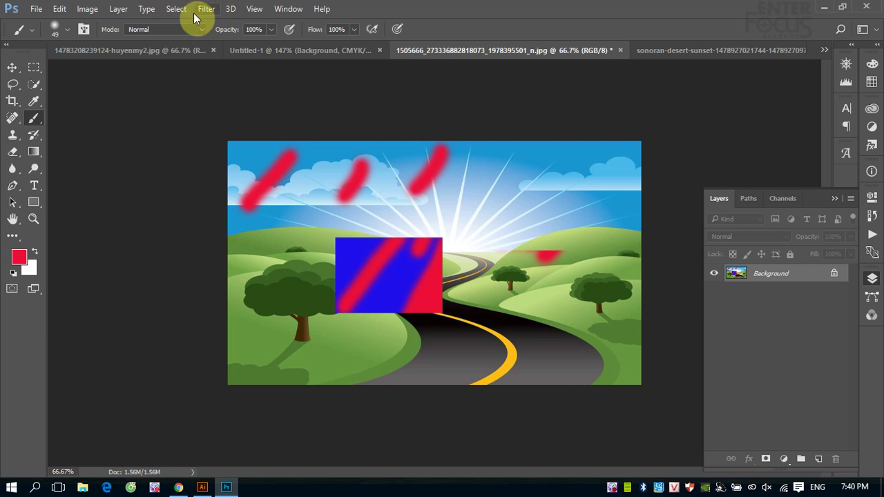
right_click(612, 489)
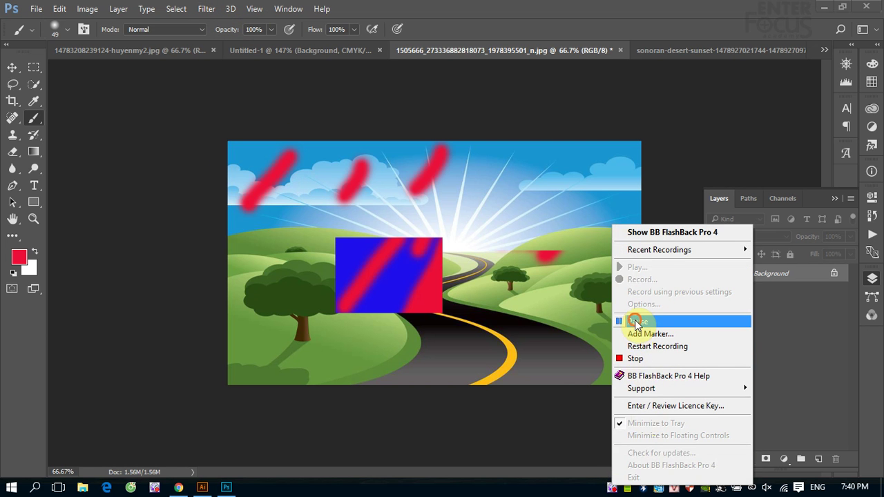
left_click(646, 321)
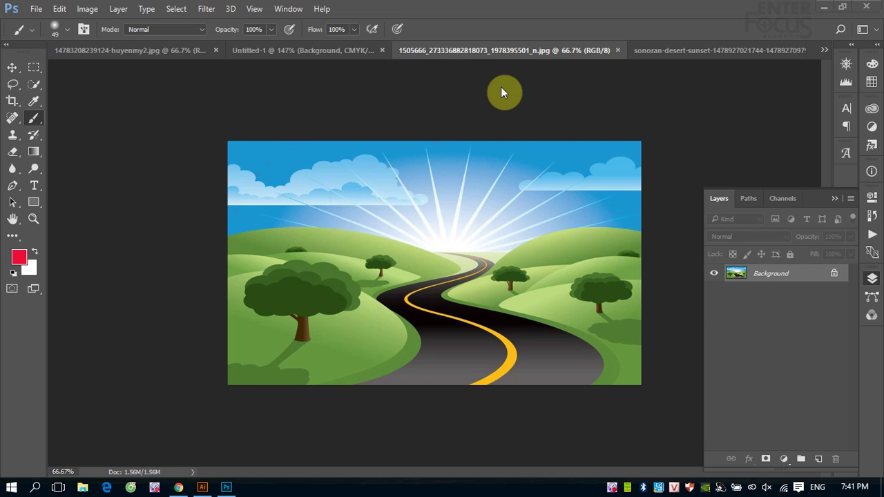
Draw a rectangular marquee near the sun and move it onto the big tree on the left
left_click(178, 9)
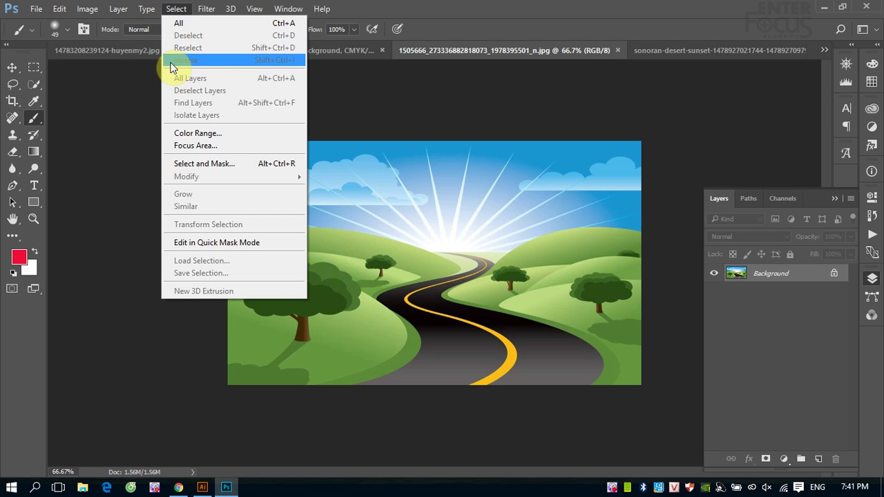
left_click(35, 67)
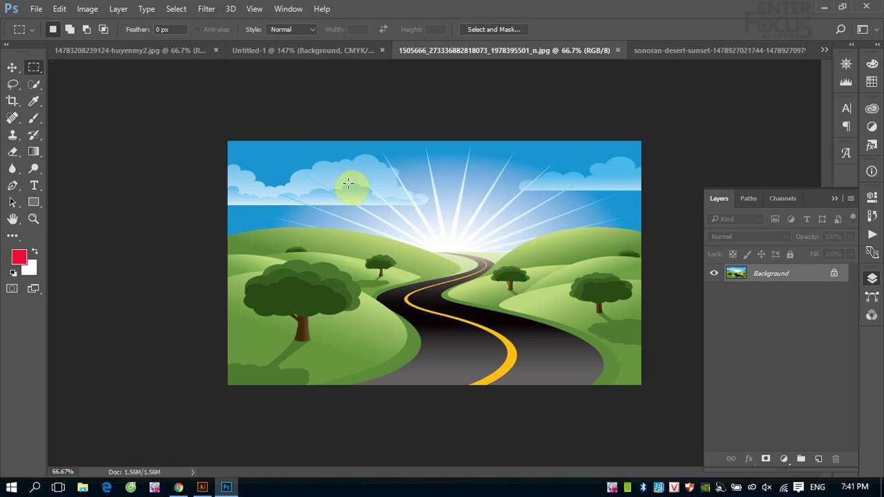
left_click_drag(337, 183, 454, 258)
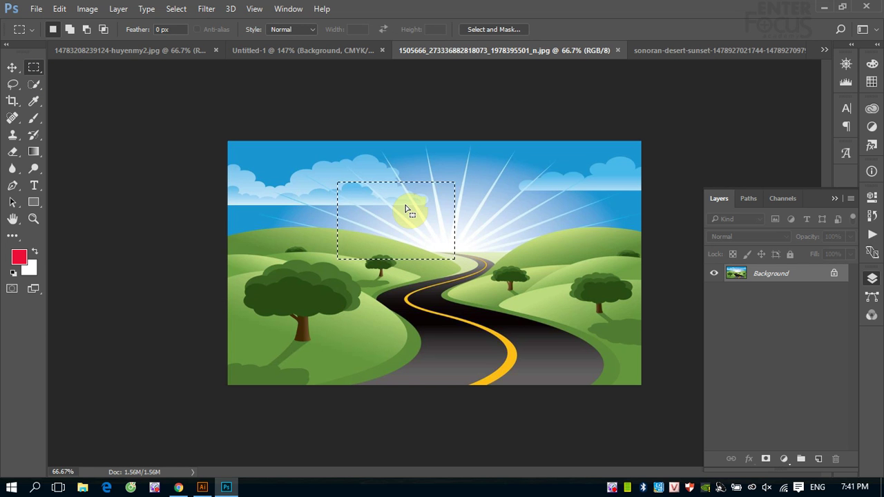
mouse_move(397, 219)
left_mouse_down()
mouse_move(460, 228)
mouse_move(390, 197)
mouse_move(450, 220)
left_mouse_up()
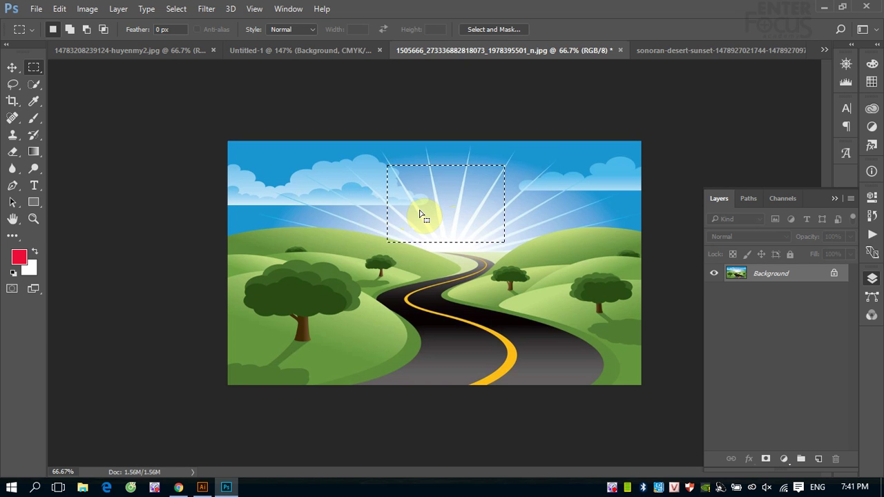
left_click_drag(419, 211, 294, 285)
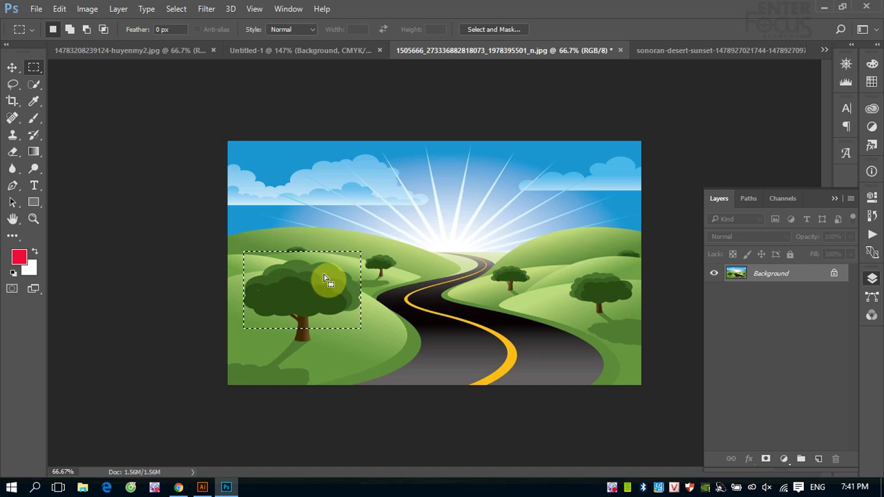
left_click_drag(323, 274, 324, 274)
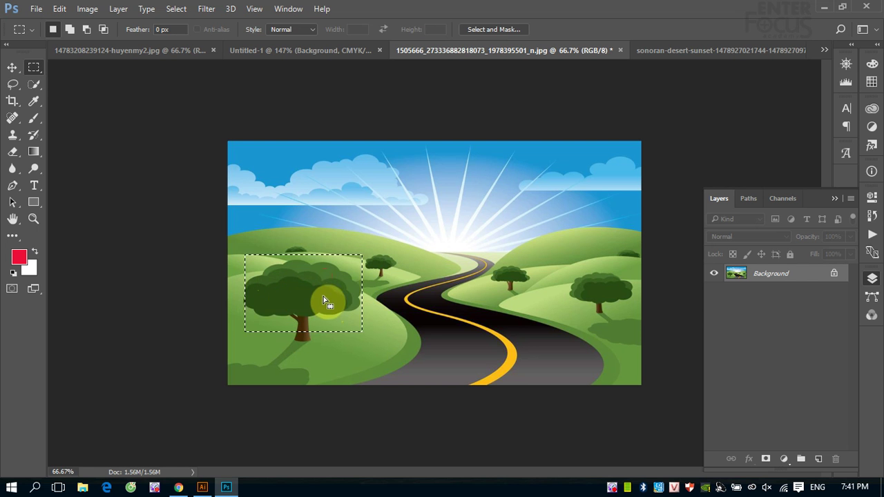
Zoom in on the big tree and nudge the selection down over it
left_click_drag(228, 242, 380, 350)
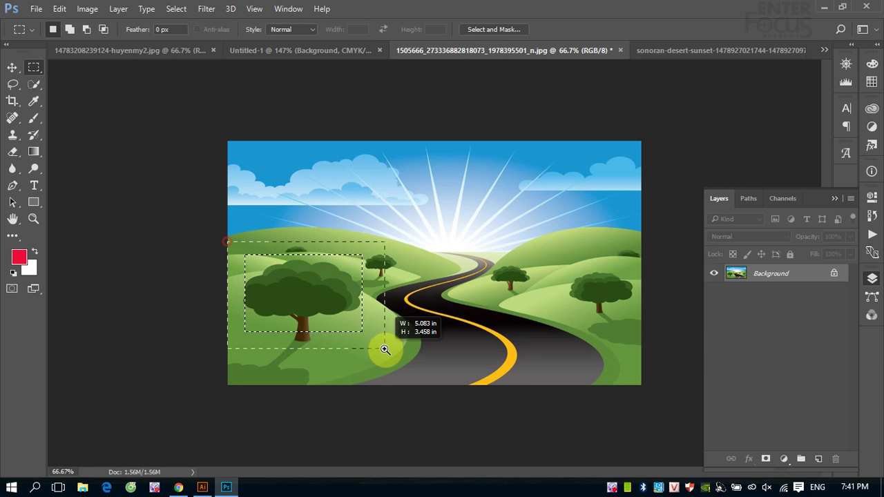
left_click_drag(496, 278, 487, 278)
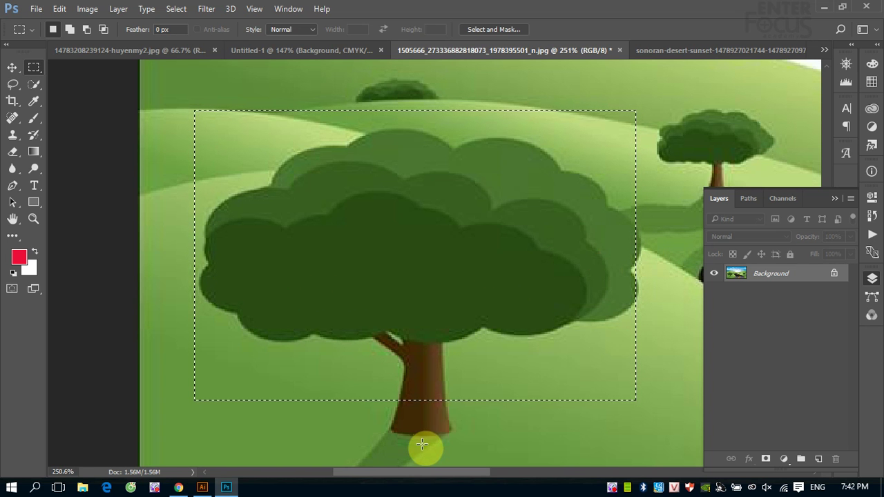
left_click_drag(600, 280, 604, 286)
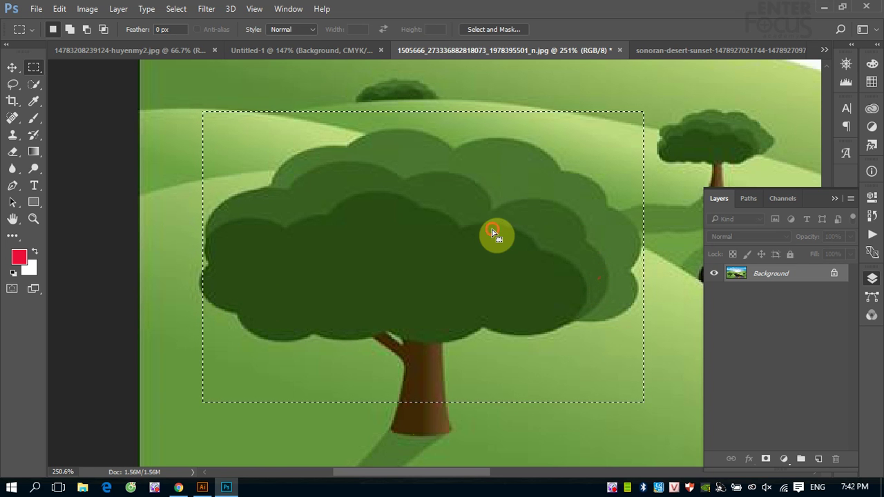
left_click_drag(492, 229, 489, 245)
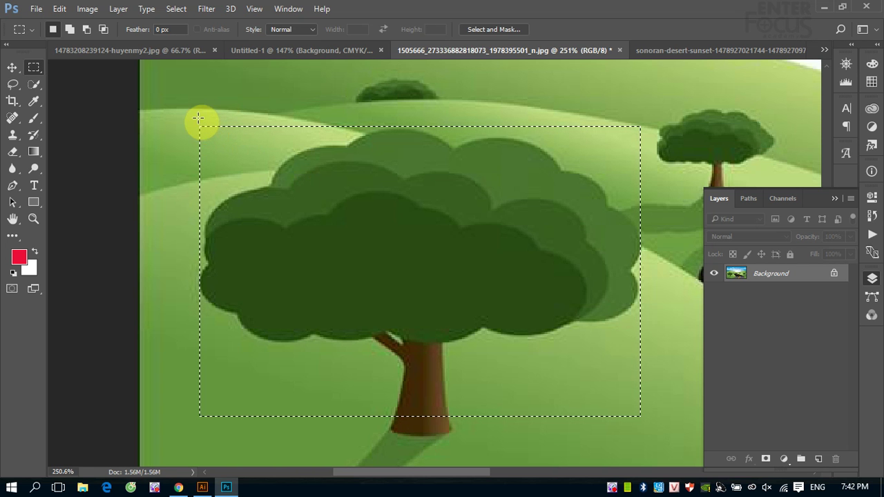
Redraw the rectangular selection around the tree crown, about 3.778 × 2.083 in
left_click_drag(194, 121, 642, 438)
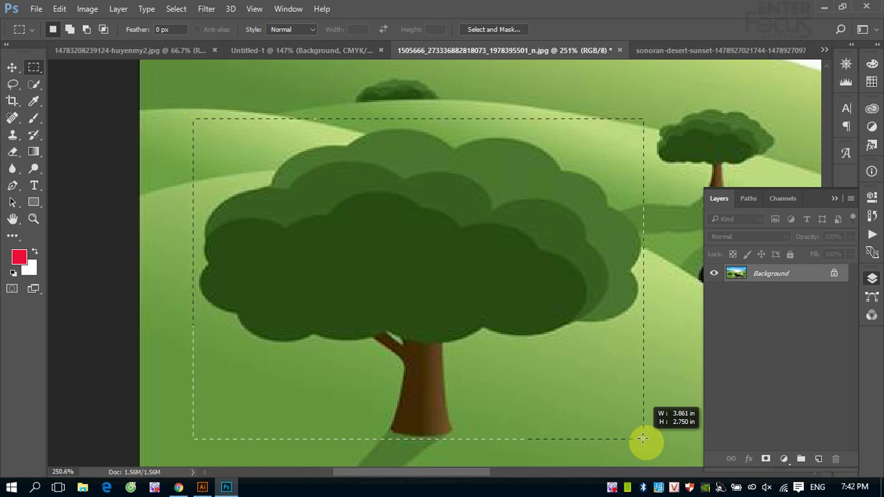
left_click_drag(642, 438, 642, 438)
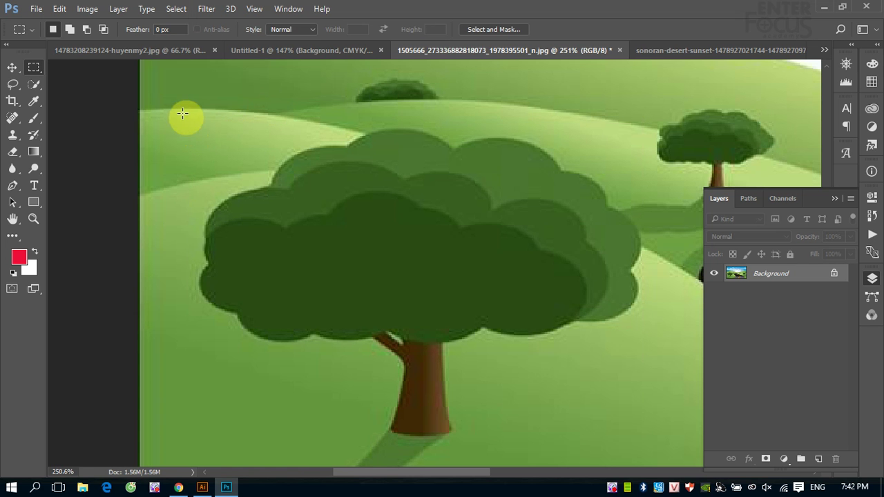
mouse_move(182, 112)
left_mouse_down()
mouse_move(579, 290)
mouse_move(623, 356)
left_mouse_up()
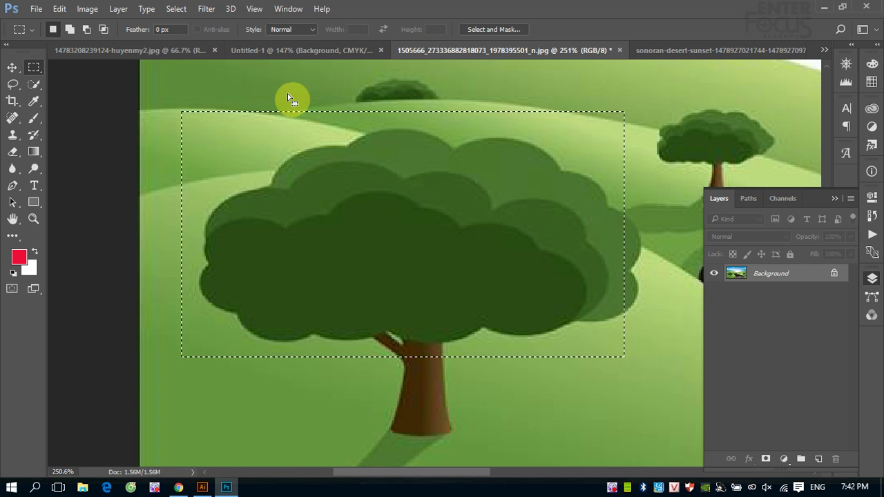
Transform the tree selection to about 106.59% width and 134.44% height to include the trunk
left_click(174, 11)
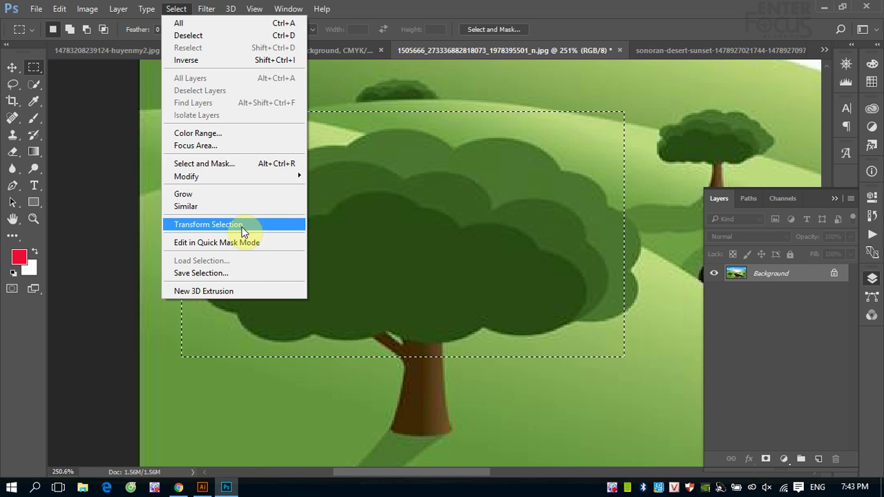
left_click(243, 230)
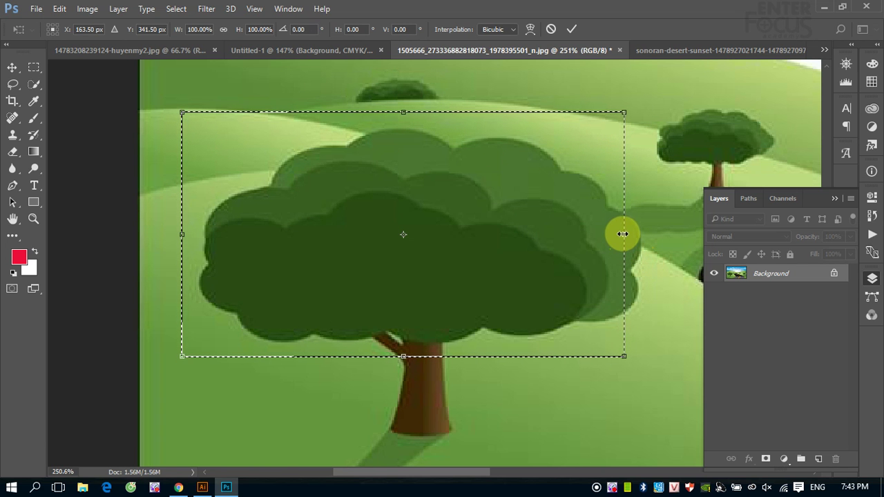
mouse_move(623, 234)
left_mouse_down()
mouse_move(656, 233)
mouse_move(576, 233)
mouse_move(649, 237)
left_mouse_up()
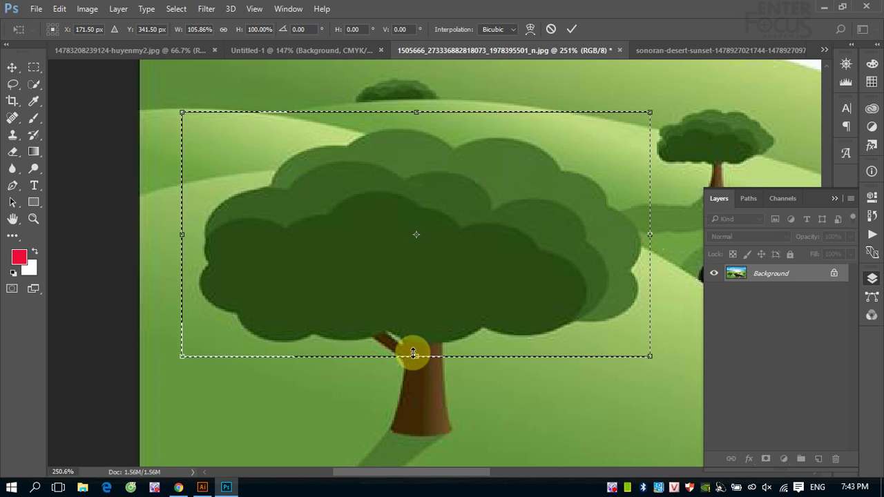
left_click_drag(417, 357, 421, 442)
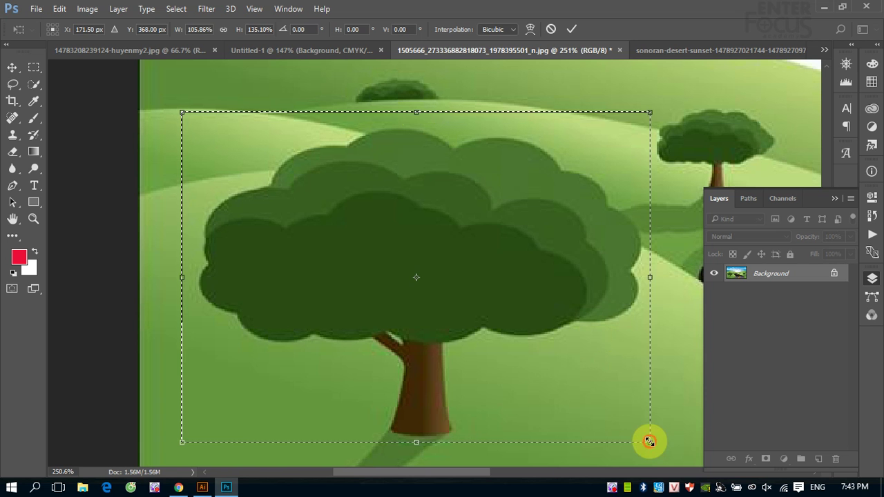
mouse_move(649, 441)
left_mouse_down()
mouse_move(502, 316)
mouse_move(454, 345)
mouse_move(658, 391)
mouse_move(650, 398)
mouse_move(654, 440)
left_mouse_up()
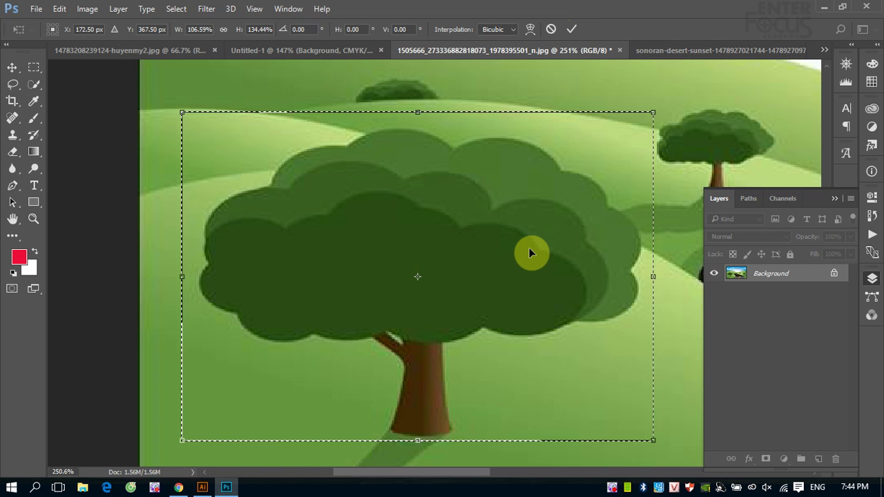
key("Return")
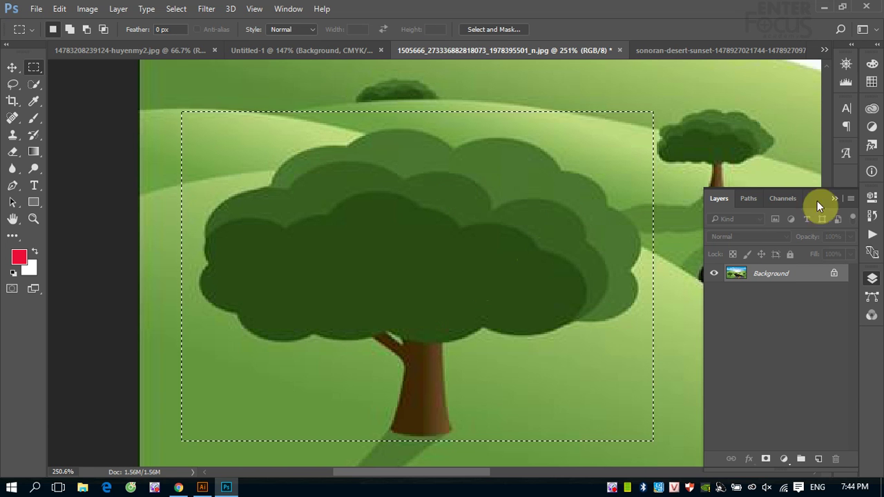
Collapse the Layers panel, draw a selection over most of the crown, and hold Shift to add
left_click(834, 198)
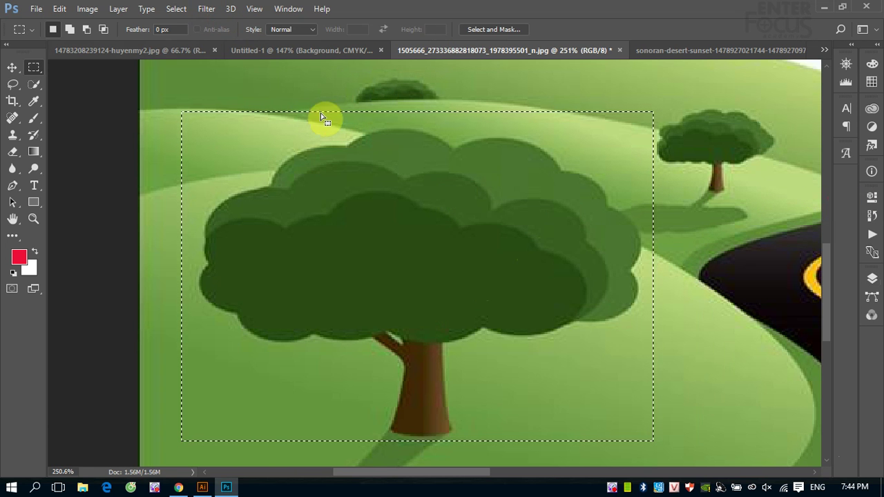
left_click(299, 95)
mouse_move(179, 117)
left_mouse_down()
mouse_move(512, 317)
mouse_move(583, 348)
left_mouse_up()
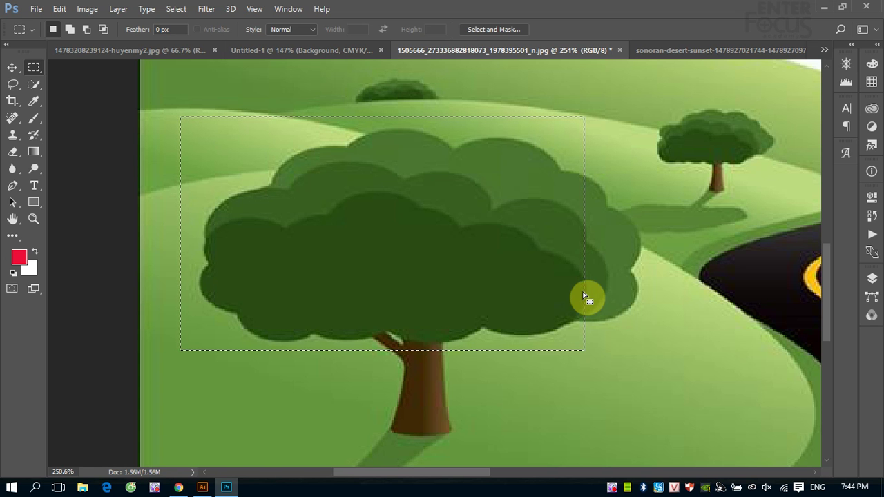
key("shift")
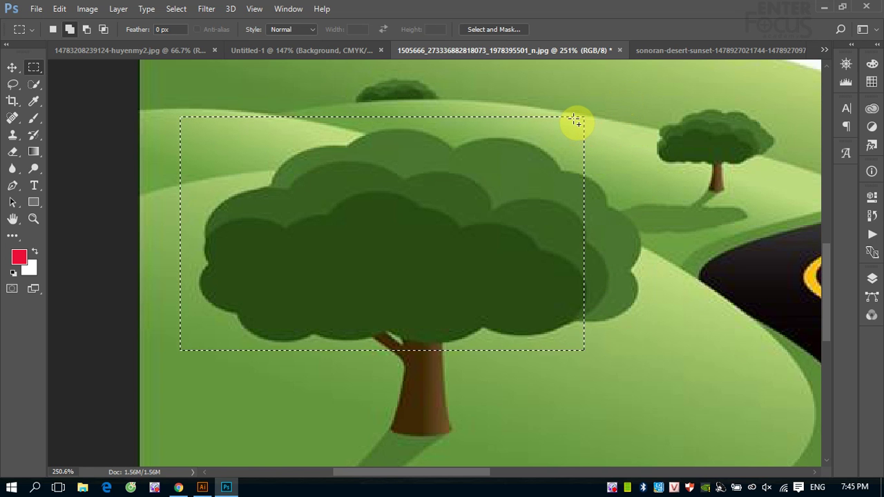
Add marquee rectangles over the big tree's full canopy and trunk, the small right tree and top bush
left_click_drag(572, 117, 645, 324)
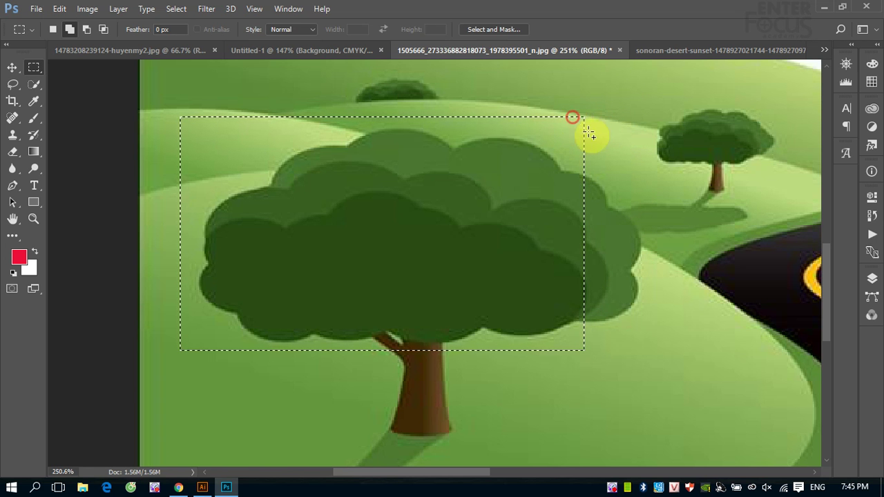
left_click_drag(652, 355, 651, 352)
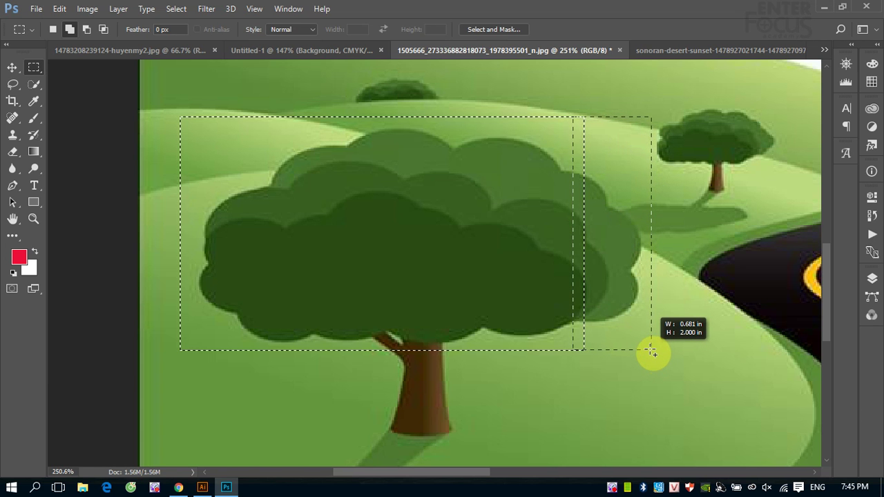
left_click_drag(651, 352, 651, 351)
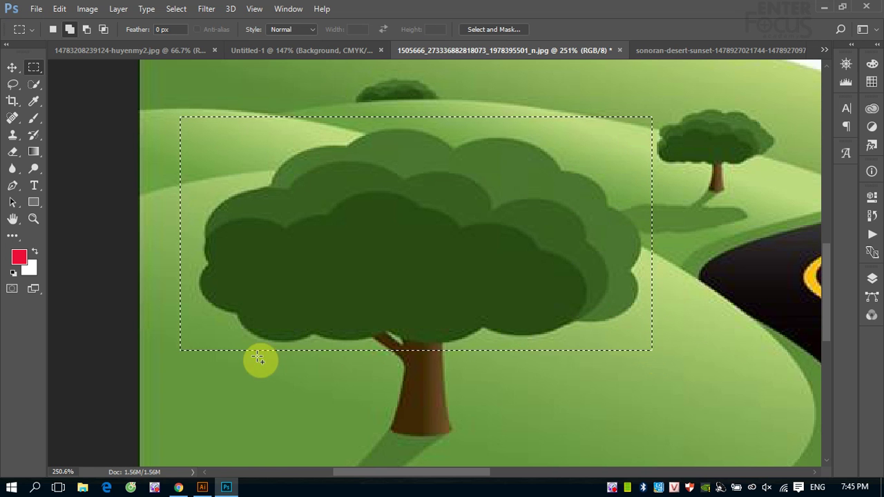
mouse_move(179, 341)
left_mouse_down()
mouse_move(623, 450)
mouse_move(650, 447)
left_mouse_up()
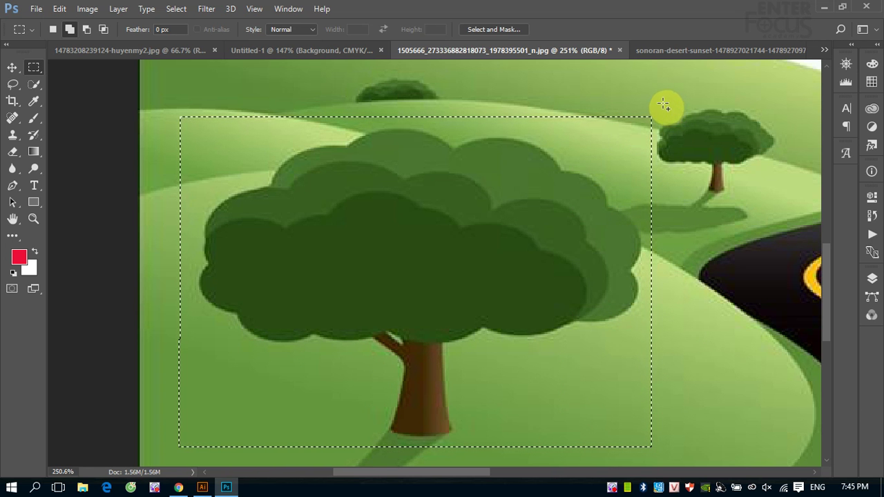
left_click_drag(663, 103, 788, 204)
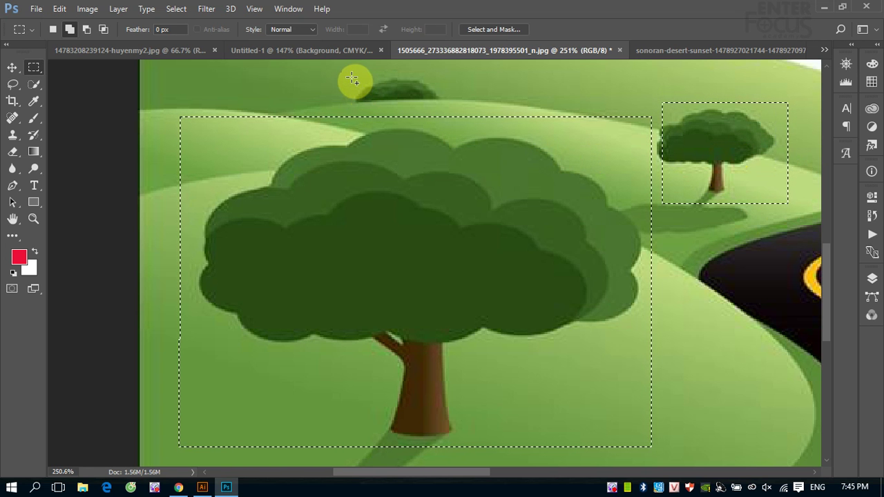
left_click_drag(349, 77, 445, 110)
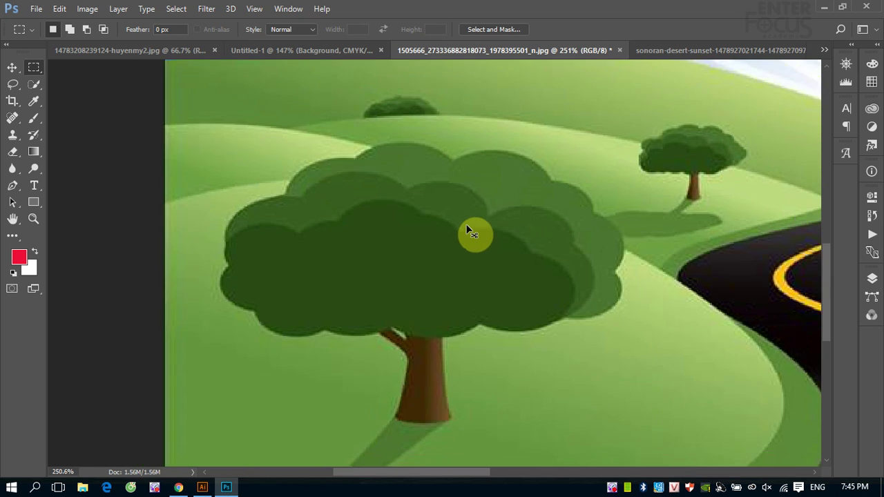
View the image at 100% and fill the three selections with red foreground colour, Normal, 100%
key("ctrl+z")
key("ctrl+1")
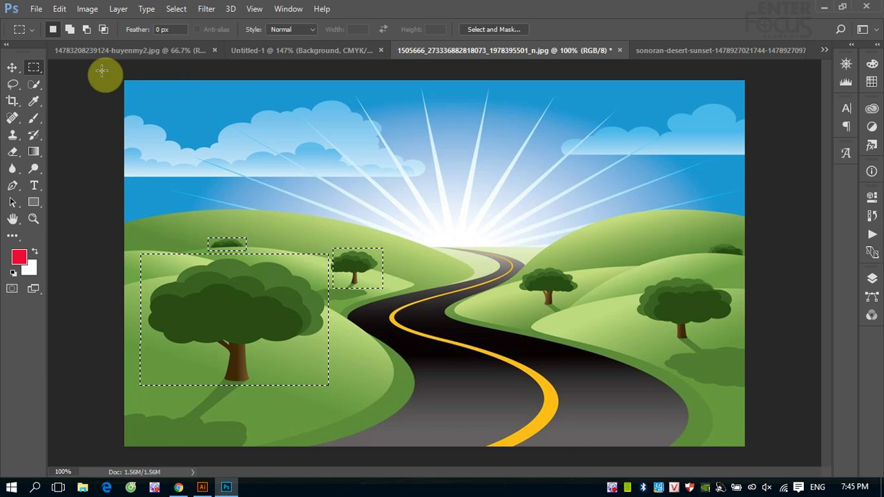
left_click(59, 8)
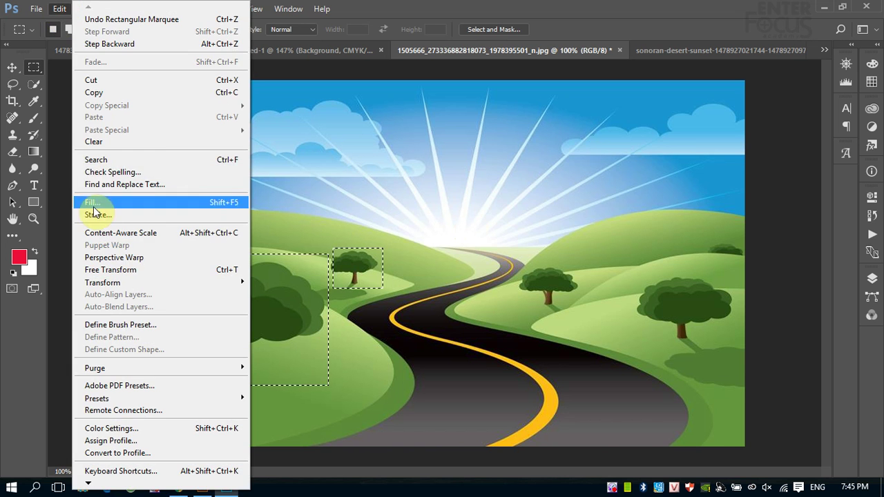
left_click(118, 205)
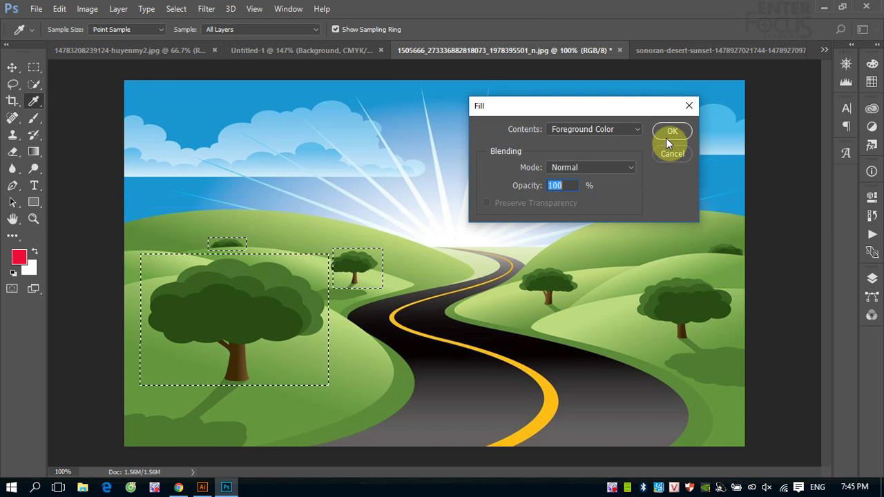
left_click(669, 131)
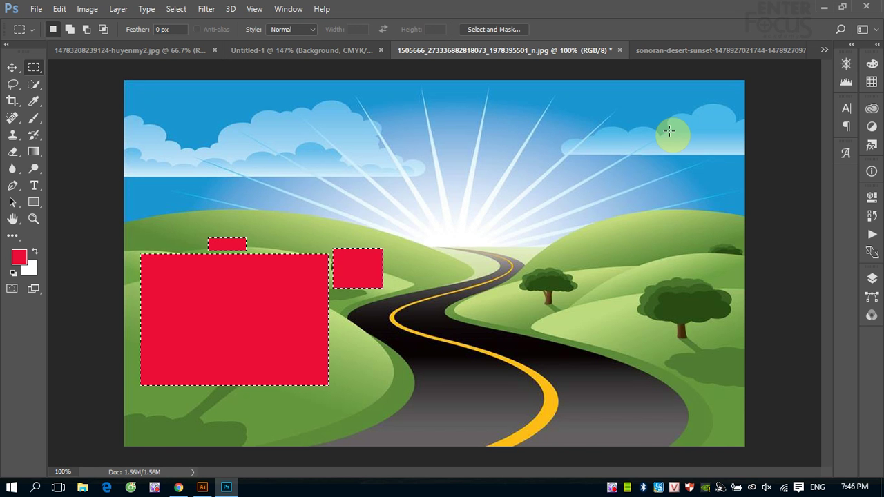
Undo the red fill and draw a new rectangular marquee around the big tree
key("F12")
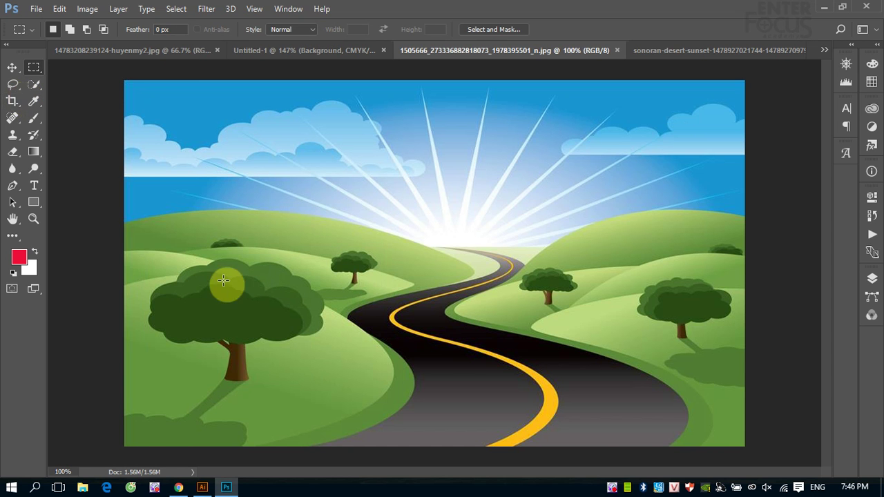
left_click_drag(139, 227, 337, 422)
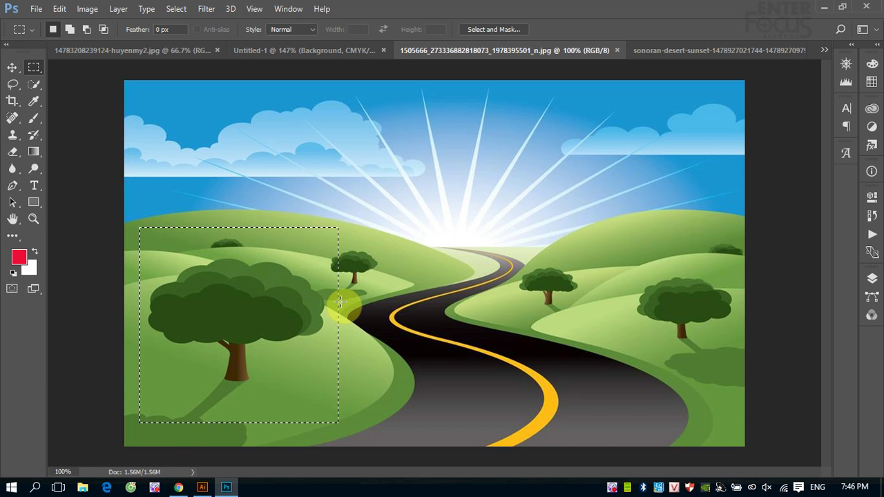
left_click(172, 15)
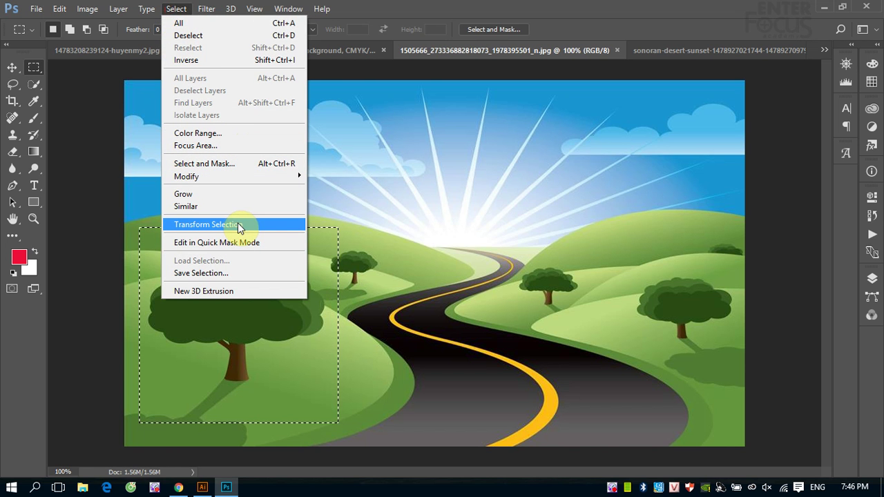
left_click(393, 7)
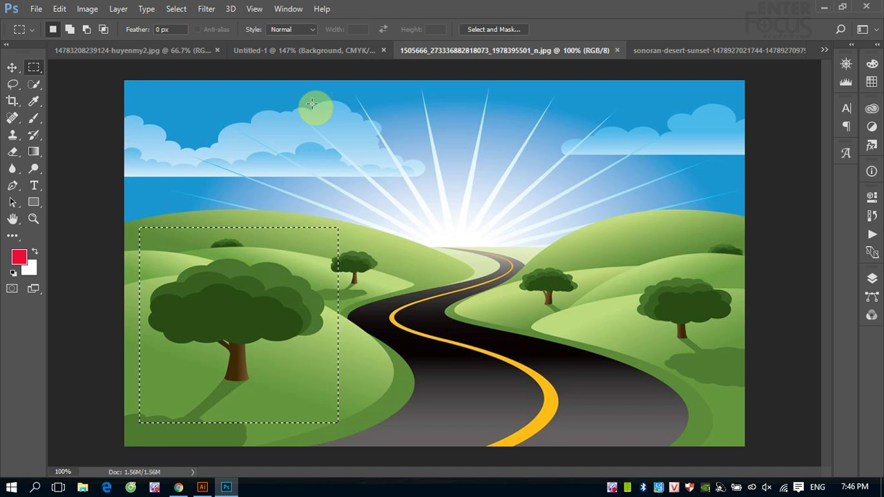
In Subtract mode, cut the empty top strip, a right-side sliver and the area below the trunk
key("alt")
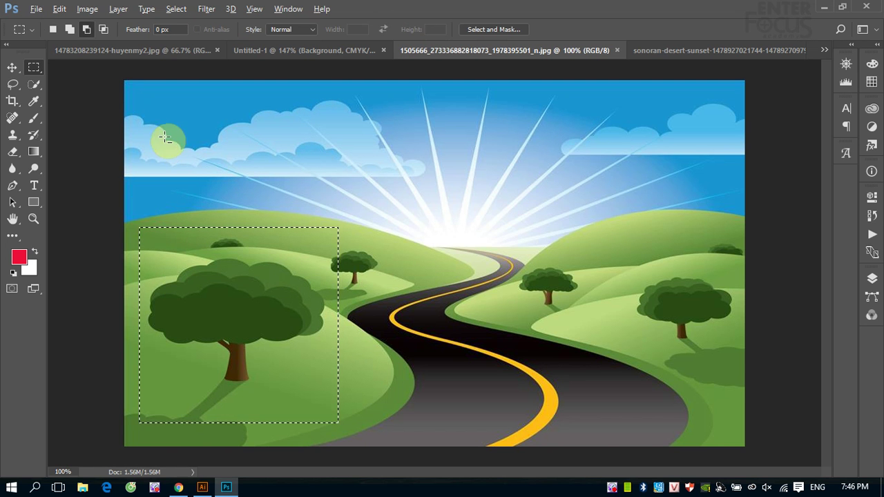
left_click_drag(160, 128, 388, 213)
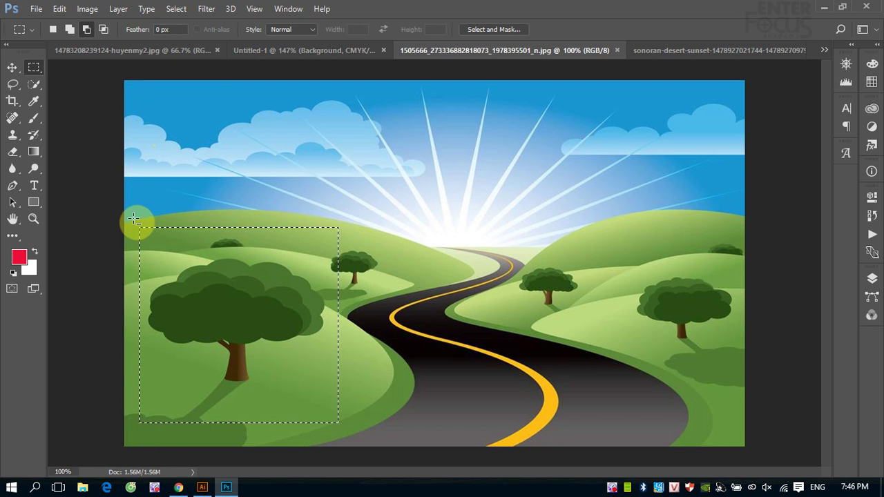
mouse_move(134, 220)
left_mouse_down()
mouse_move(174, 240)
mouse_move(355, 254)
left_mouse_up()
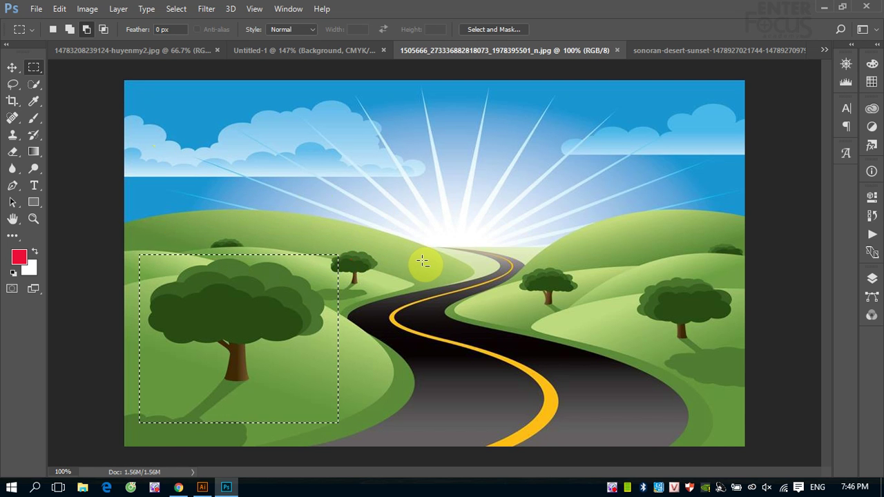
mouse_move(317, 237)
left_mouse_down()
mouse_move(366, 314)
mouse_move(397, 424)
left_mouse_up()
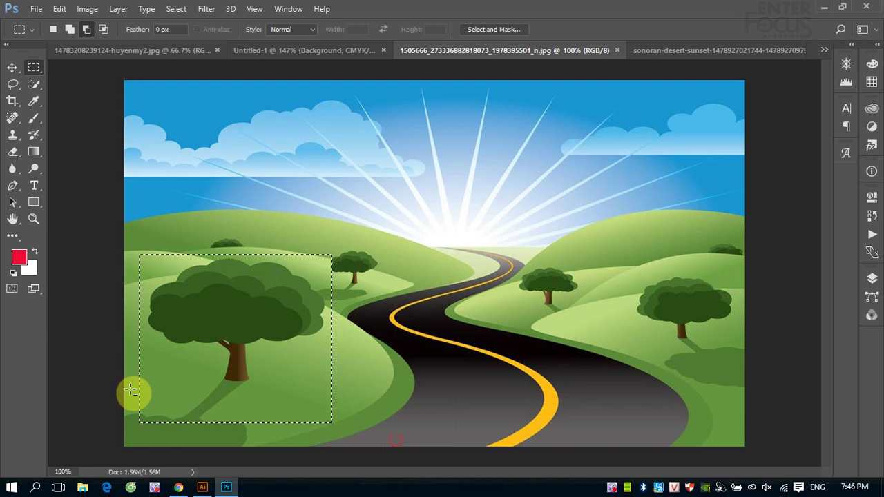
left_click_drag(128, 389, 345, 433)
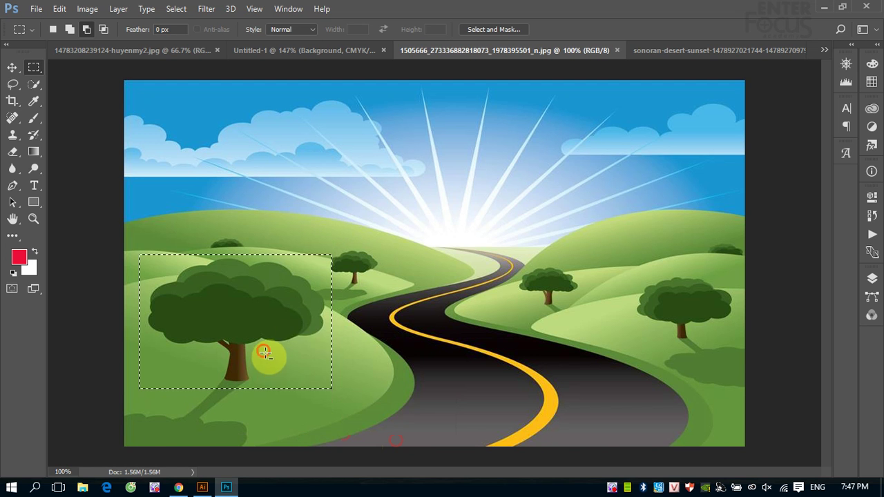
Subtract the lower-left, lower-right, top-left and top-right corners around the tree from the selection
left_click_drag(263, 350, 367, 422)
left_click_drag(133, 354, 214, 413)
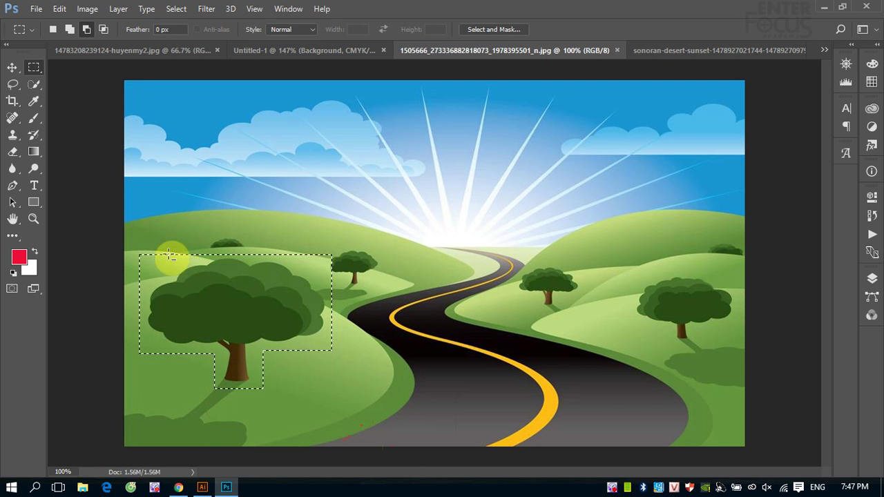
left_click_drag(129, 237, 170, 279)
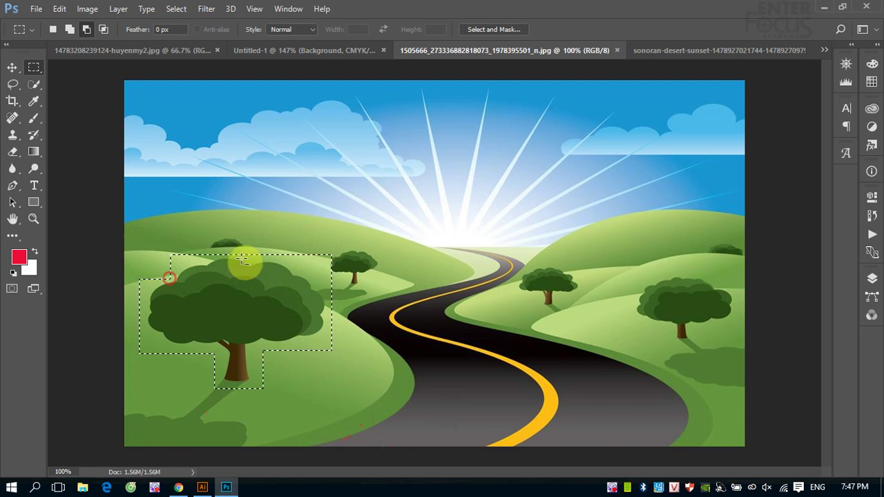
left_click_drag(294, 237, 351, 272)
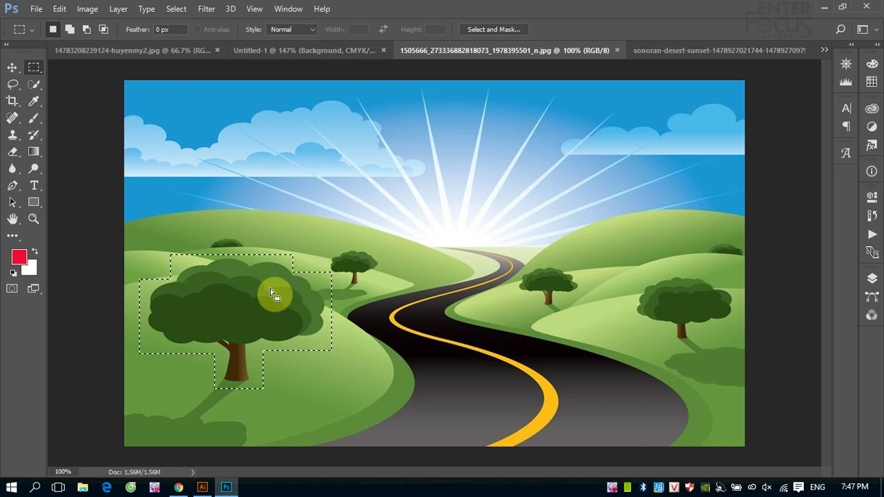
Intersect with an empty area, dismiss the no-pixels warning, then select a rectangle around the big tree
key("shift+alt")
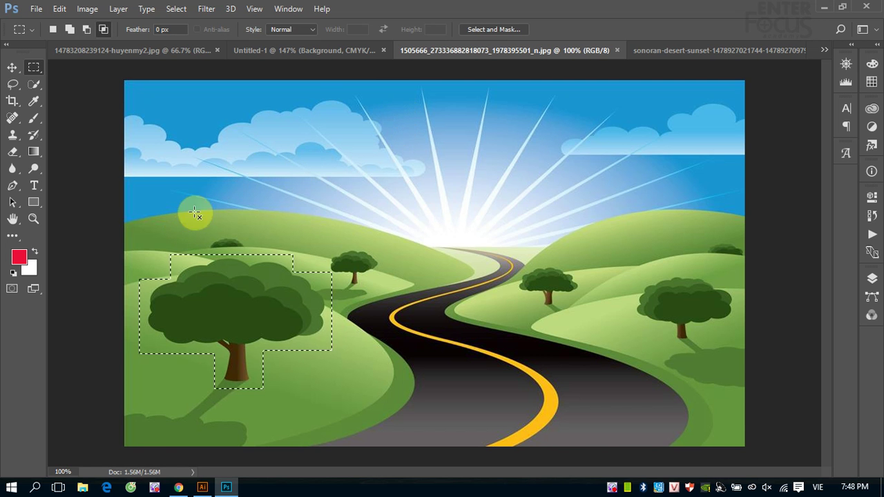
left_click_drag(334, 119, 491, 207)
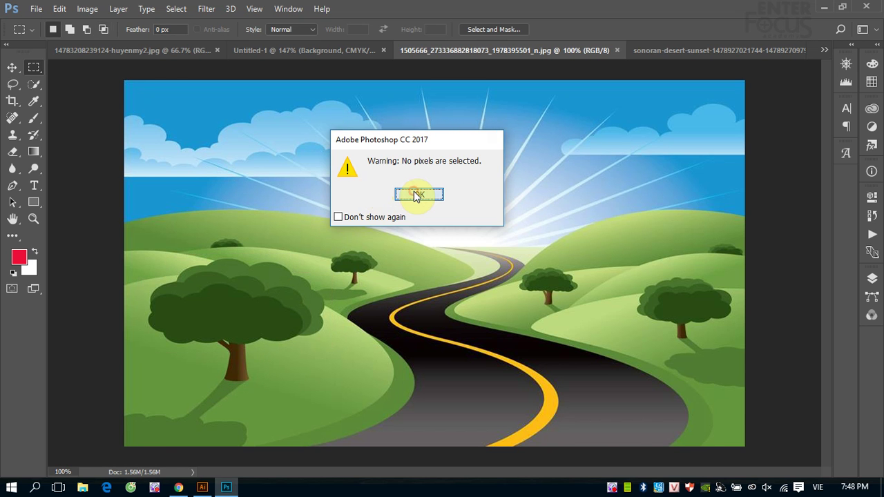
left_click(418, 195)
left_click_drag(143, 249, 340, 388)
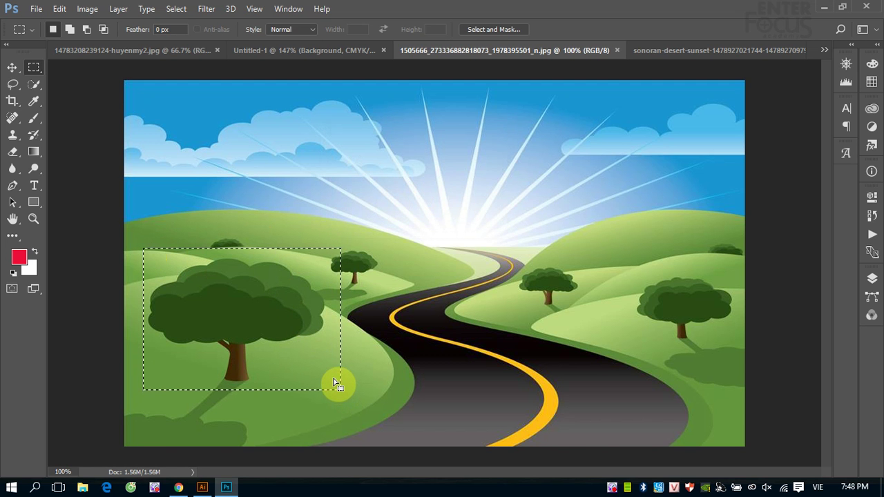
Intersect the selection with an offset rectangle so only the big tree remains framed
key("shift+alt")
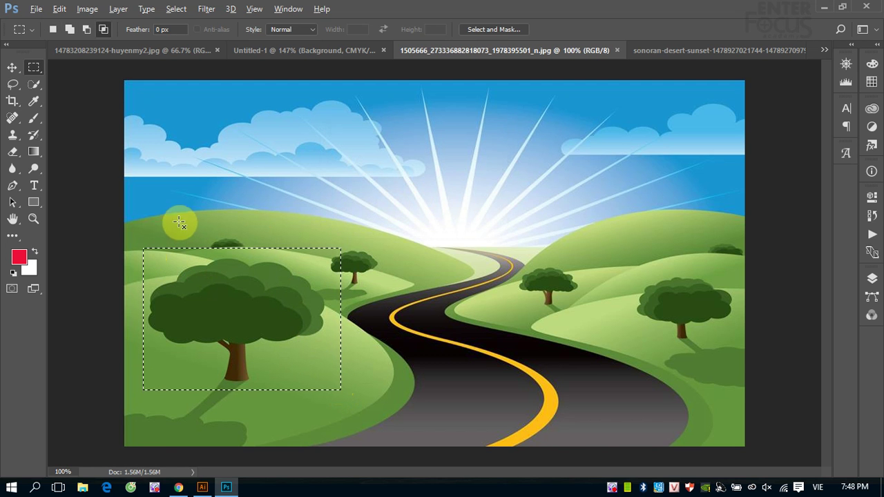
left_click_drag(168, 216, 315, 408)
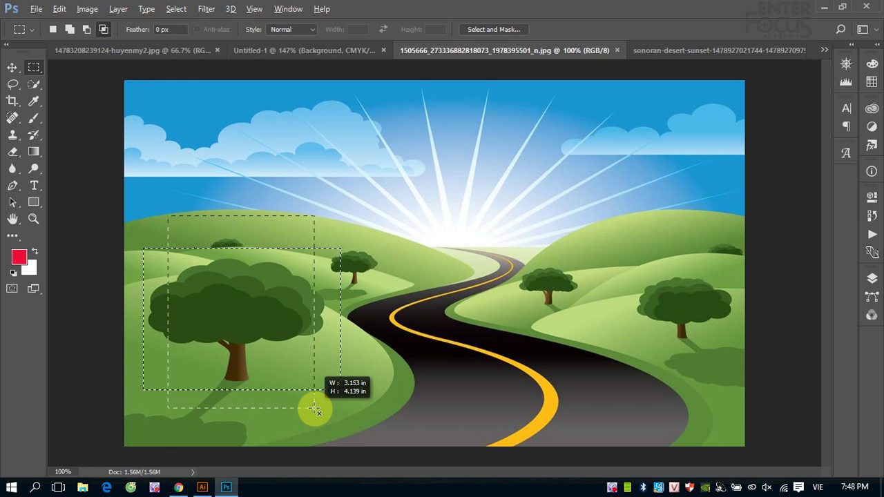
left_click_drag(314, 411, 316, 410)
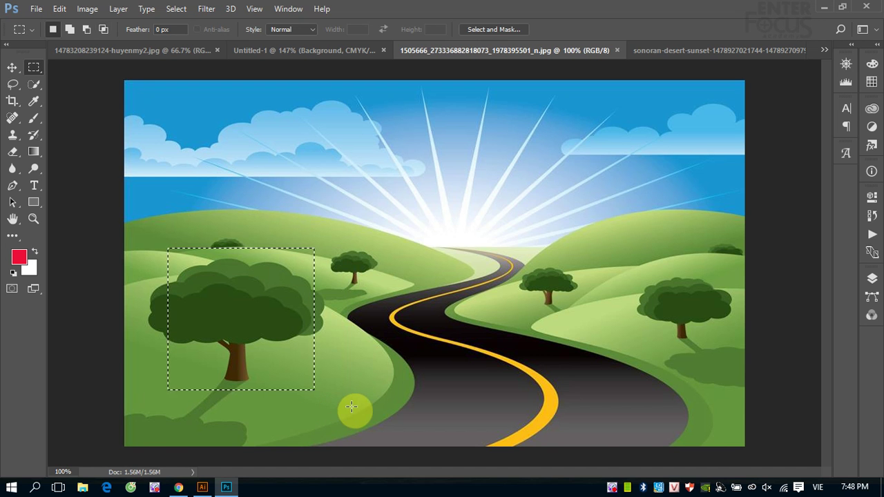
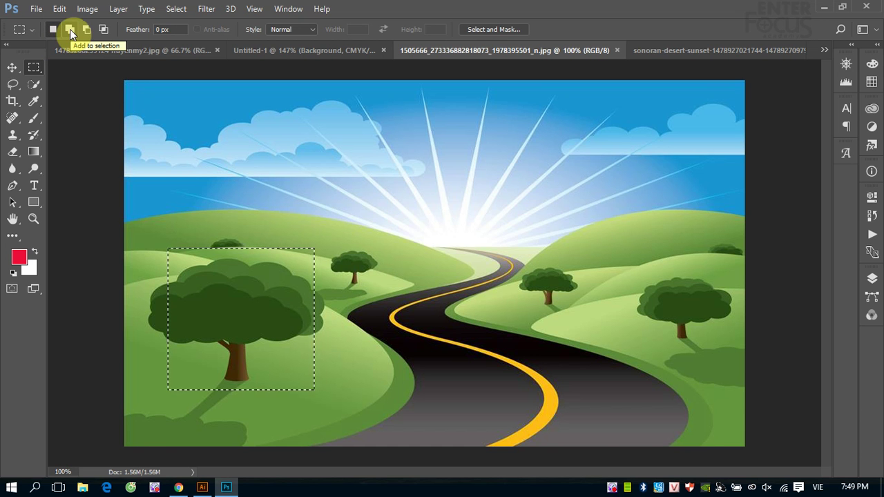
Add seven extra rectangles over the hills, sky, sun and road to the tree selection
left_click(69, 29)
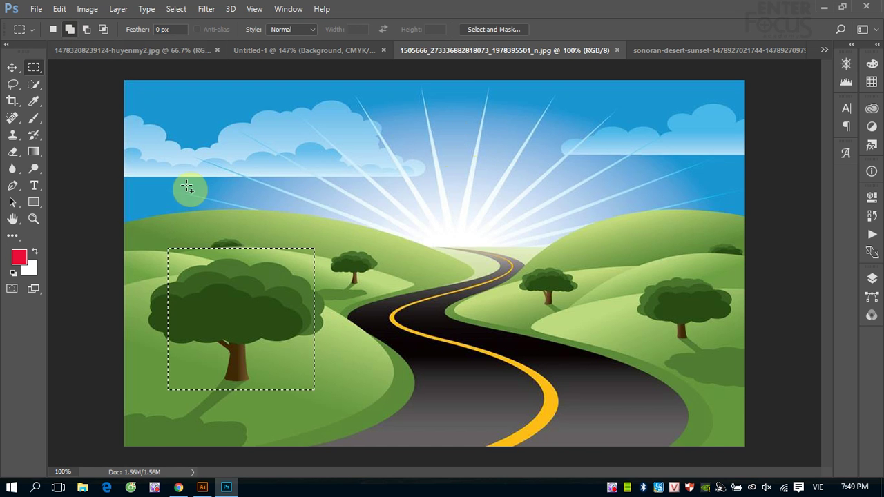
left_click_drag(187, 189, 261, 247)
left_click_drag(237, 210, 304, 254)
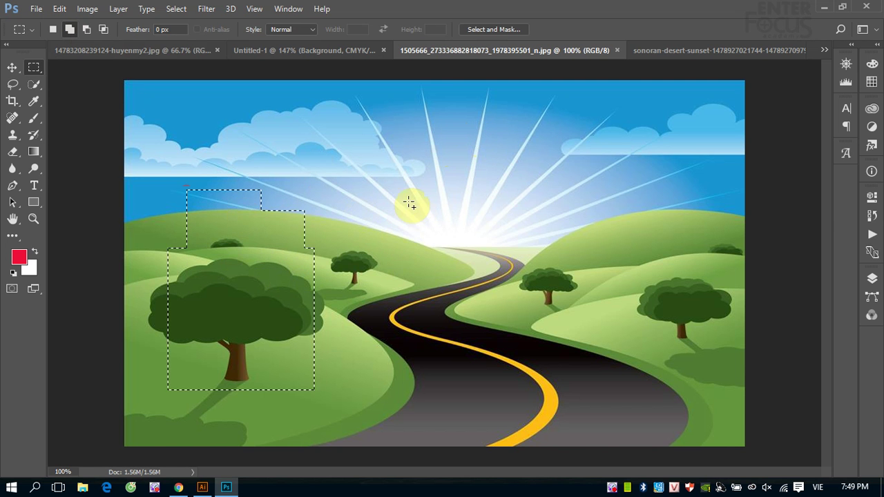
left_click_drag(399, 194, 470, 225)
left_click_drag(525, 150, 541, 159)
left_click_drag(599, 196, 617, 201)
left_click_drag(362, 119, 456, 157)
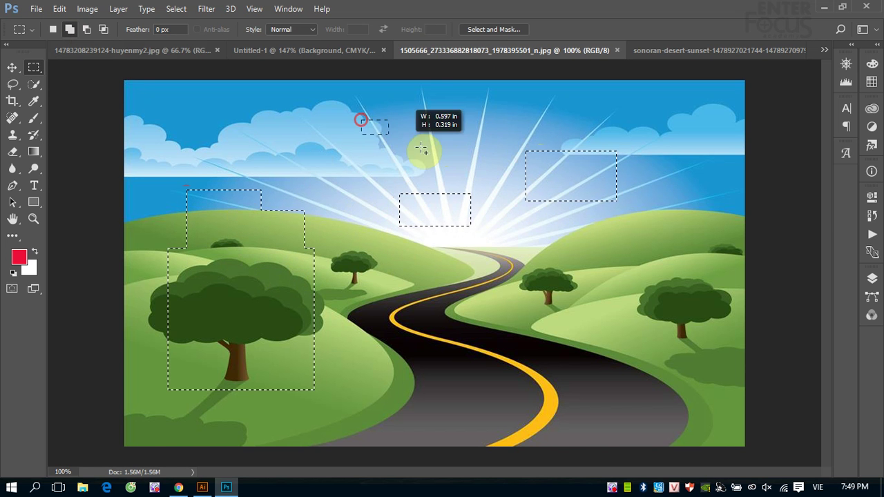
left_click_drag(381, 266, 523, 319)
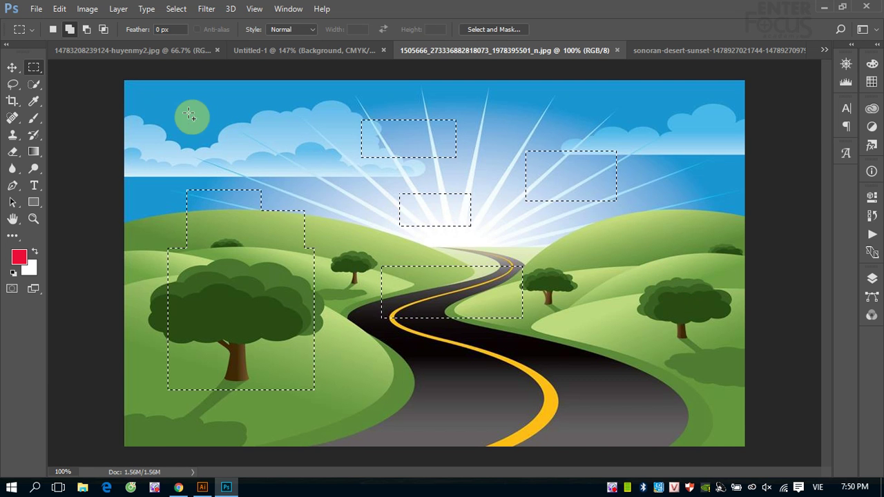
Subtract the added sky, sun and road rectangles and cut the raised top off the tree selection
left_click(86, 31)
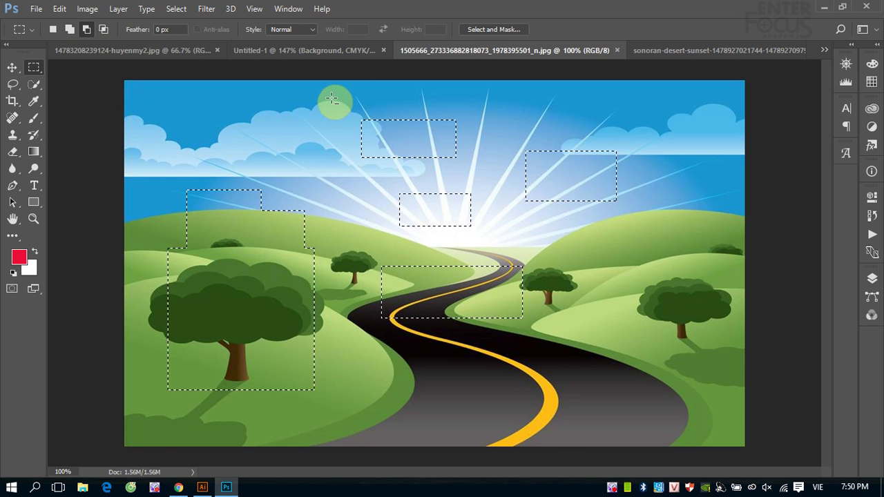
mouse_move(332, 99)
left_mouse_down()
mouse_move(421, 158)
mouse_move(465, 173)
left_mouse_up()
key("Escape")
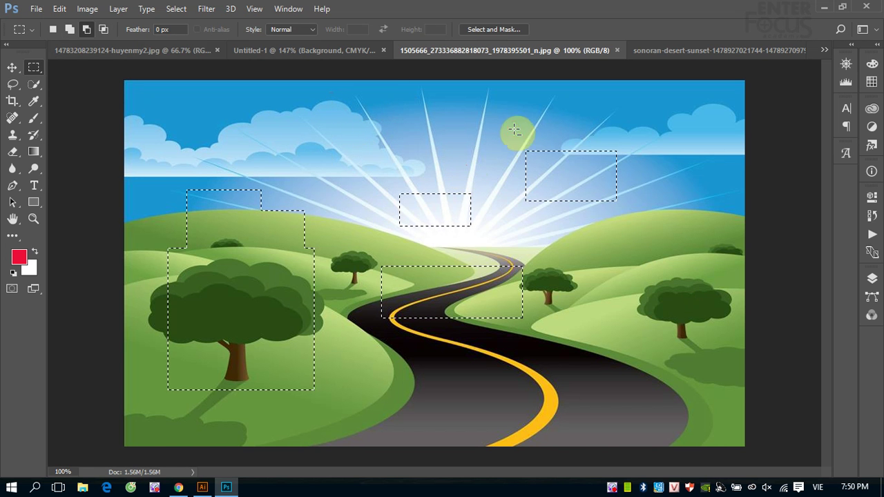
left_click_drag(512, 127, 618, 208)
left_click_drag(380, 164, 500, 233)
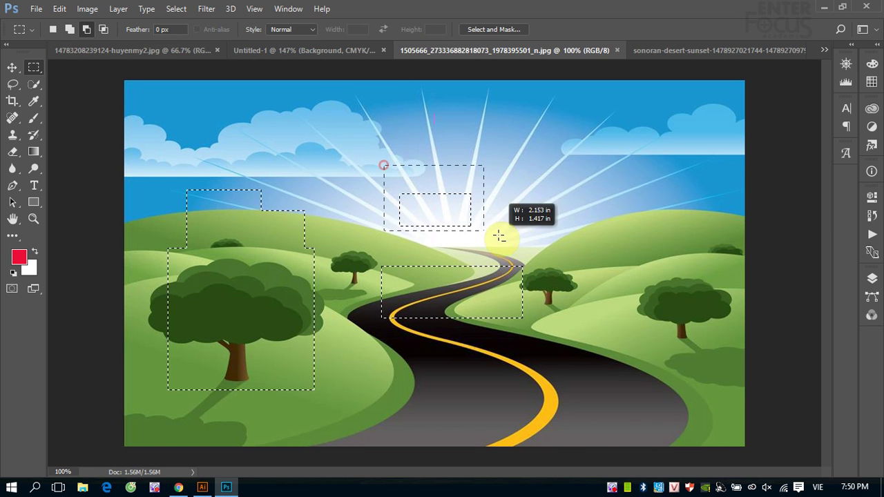
left_click_drag(366, 253, 525, 330)
left_click(546, 339)
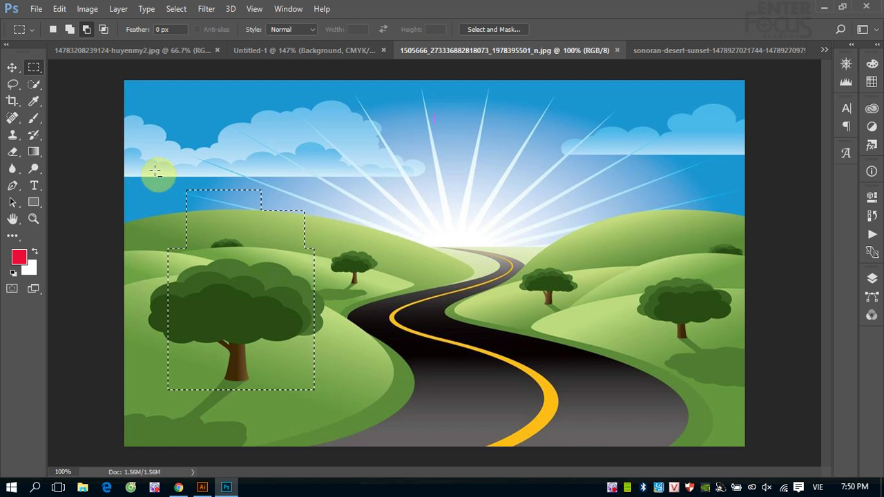
left_click_drag(154, 170, 333, 232)
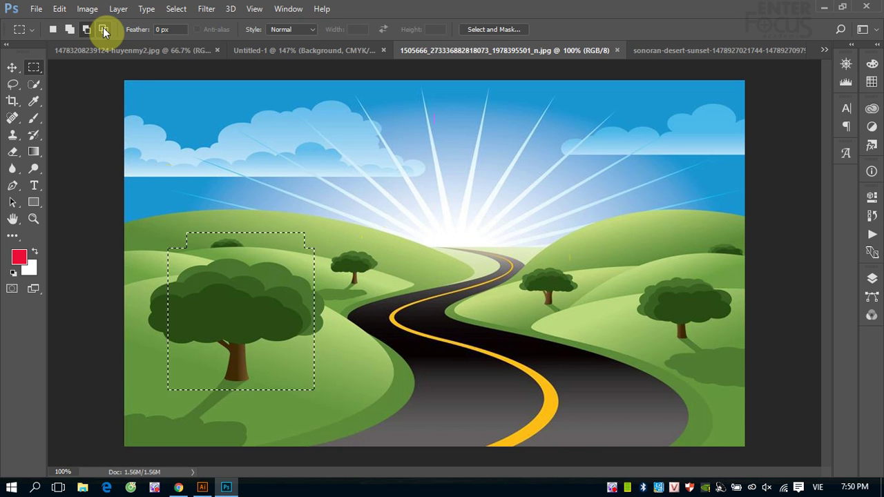
Intersect the tree selection with a tall rectangle drawn around the left tree
left_click(103, 29)
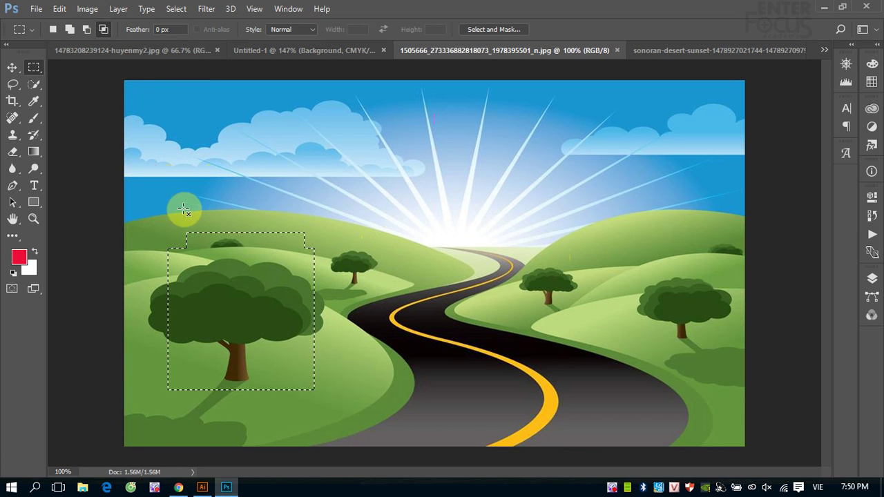
left_click_drag(184, 225, 288, 407)
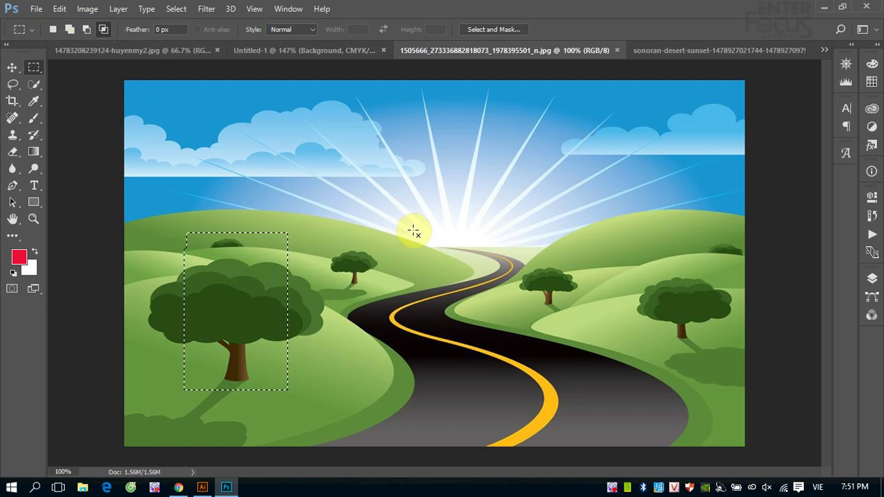
Add a cloud rectangle and a small rectangle near the sun to the selection
left_click(66, 29)
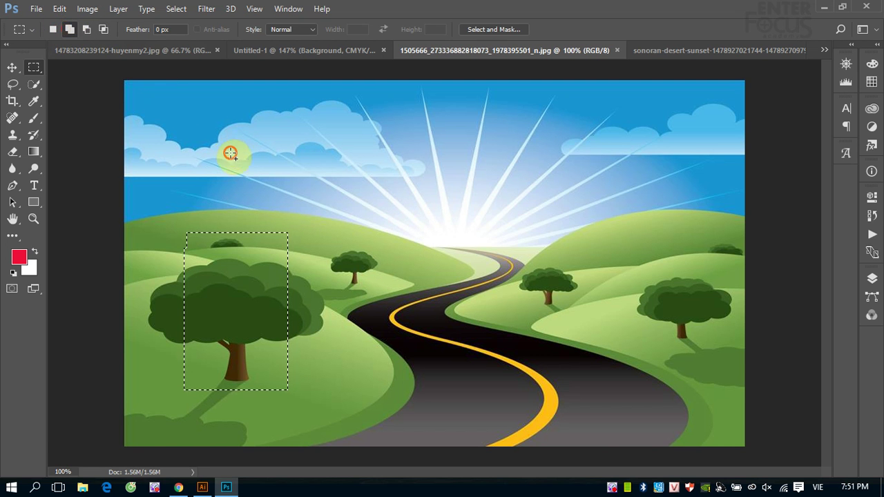
left_click_drag(231, 153, 313, 208)
left_click_drag(425, 173, 459, 203)
Subtract most of the cloud rectangle, then intersect to keep only a small square near the sun
left_click(87, 29)
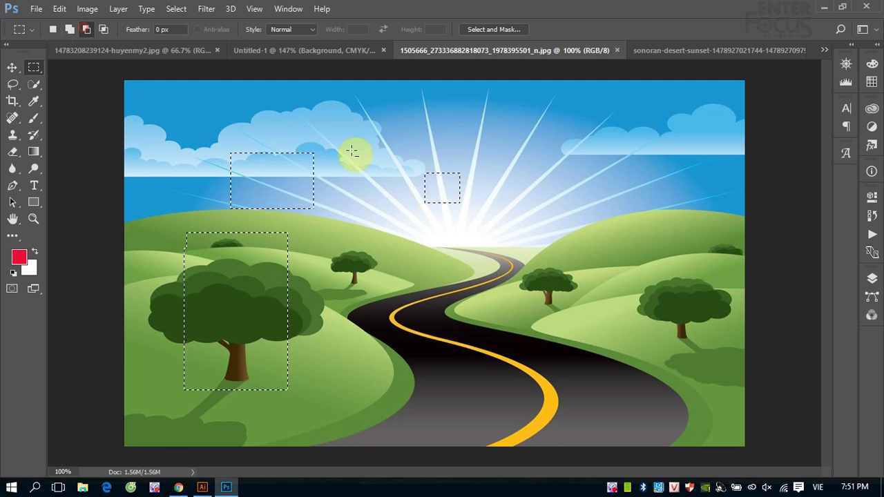
left_click_drag(259, 134, 324, 211)
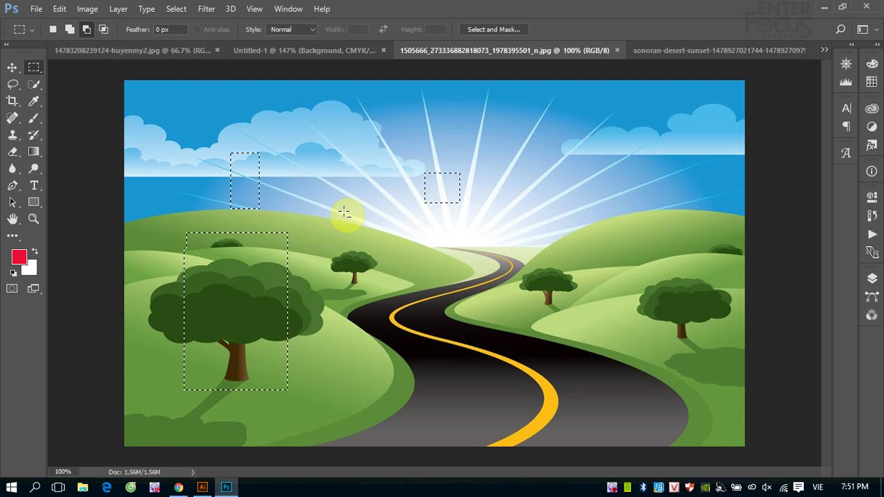
left_click(102, 29)
left_click_drag(419, 154, 449, 209)
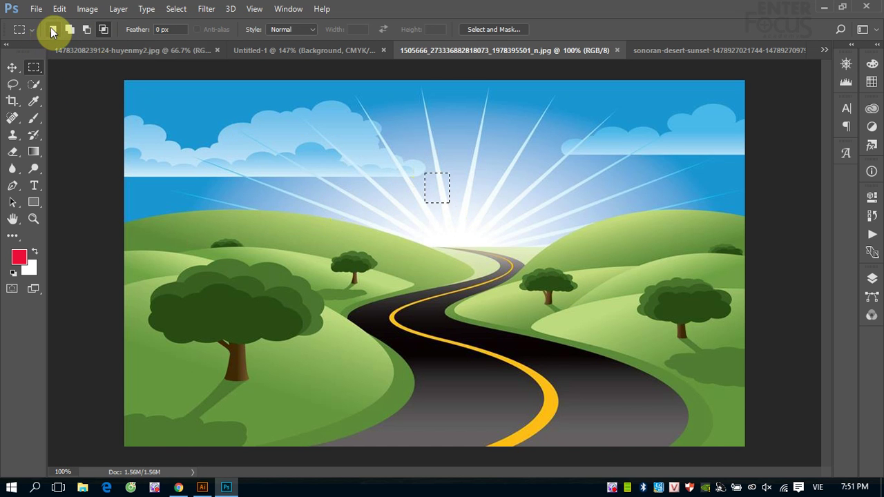
Return the marquee to New Selection mode, trying Add mode and Alt-preview of Subtract
left_click(53, 30)
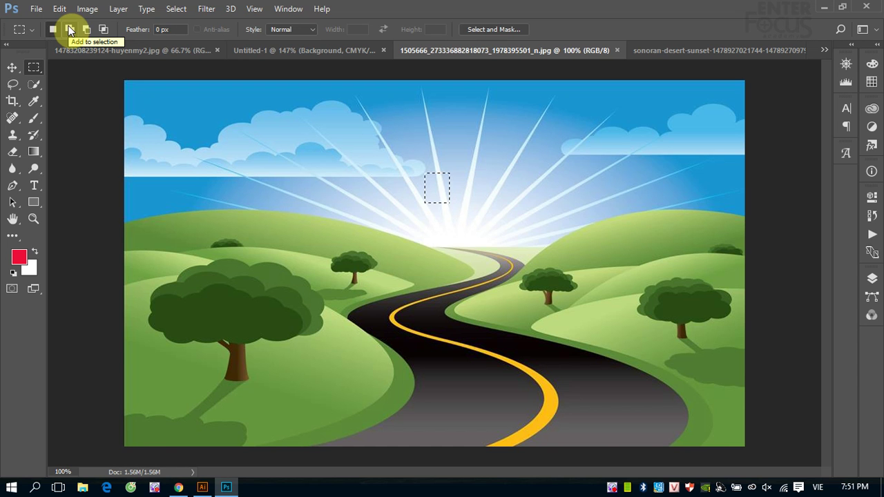
left_click(69, 30)
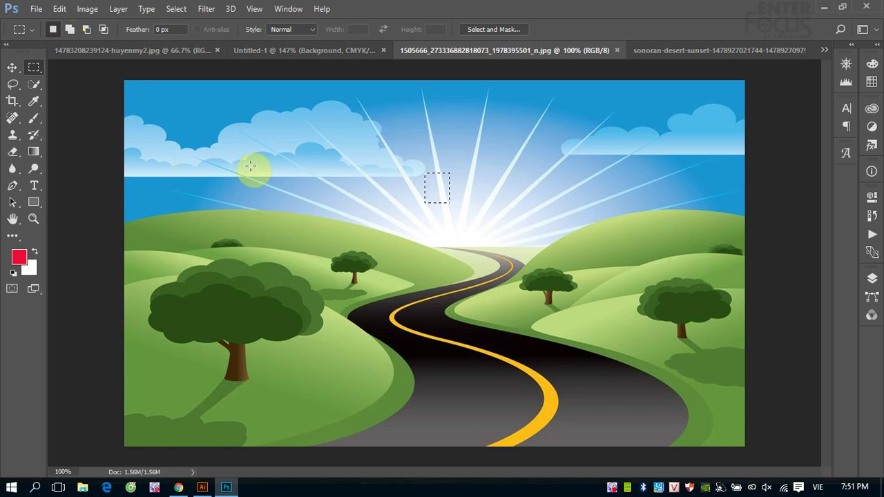
key("alt")
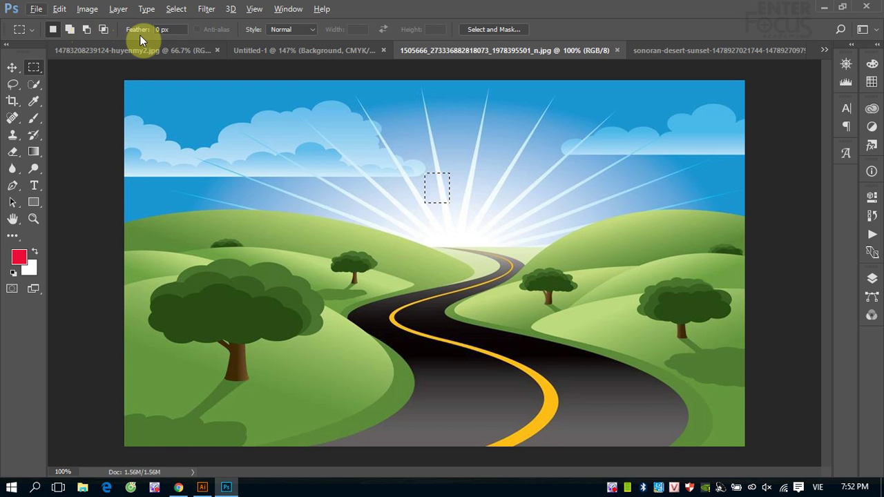
Draw a larger rectangular selection framing the sun and its rays
mouse_move(357, 154)
left_mouse_down()
mouse_move(479, 200)
mouse_move(517, 242)
left_mouse_up()
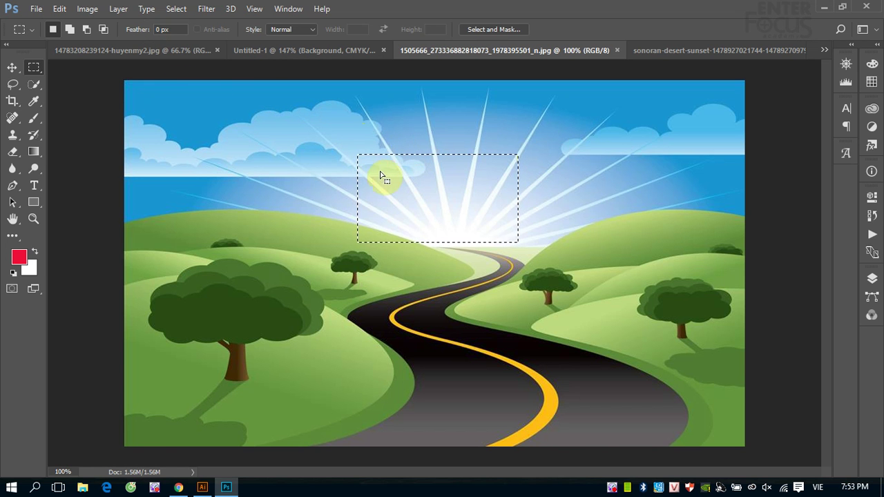
In Untitled-1, undo the red strokes and PIXEL text, then select a rectangle near the top-left
left_click(261, 53)
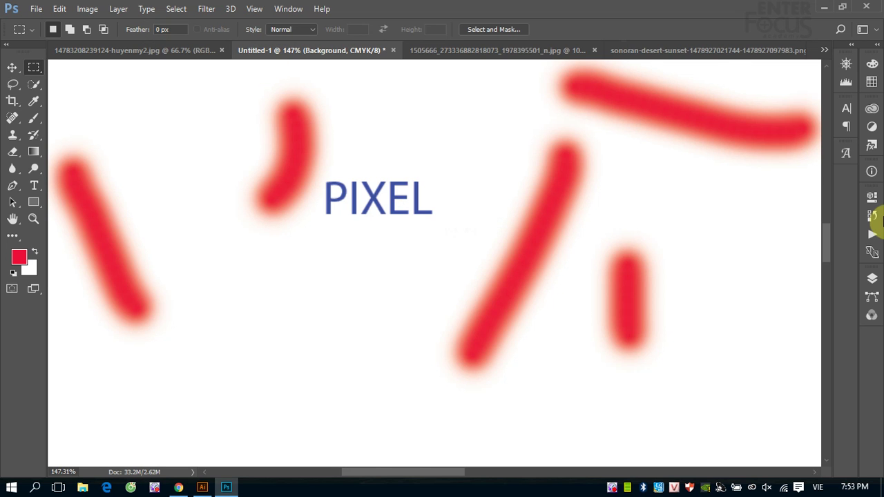
key("ctrl+minus")
key("ctrl+minus")
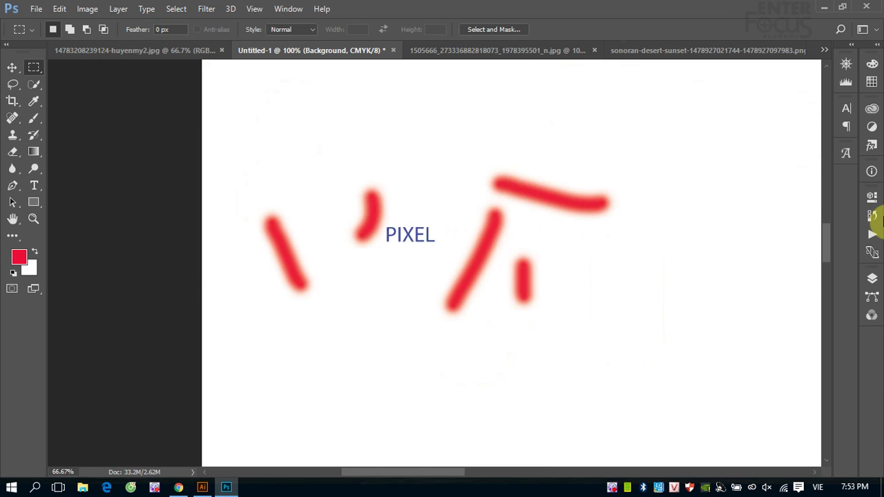
key("ctrl+minus")
key("ctrl+alt+z")
key("ctrl+alt+z")
key("ctrl+alt+z")
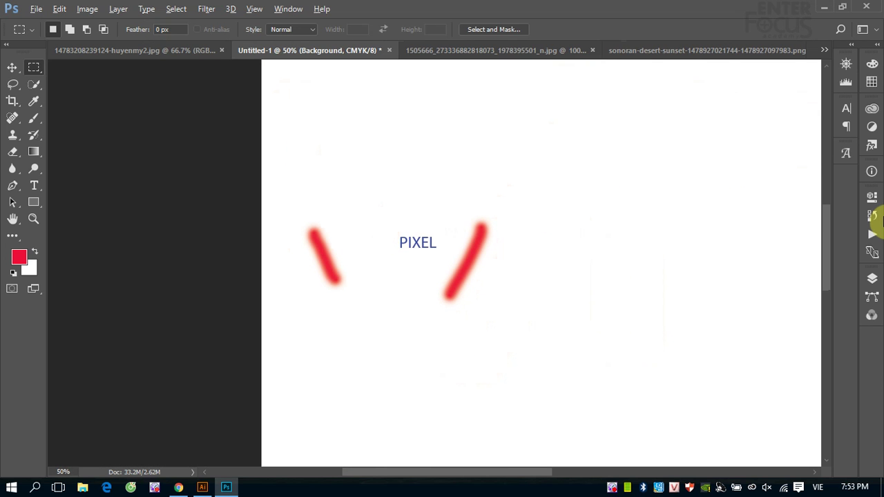
key("ctrl+alt+z")
key("ctrl+alt+z")
key("ctrl+alt+z")
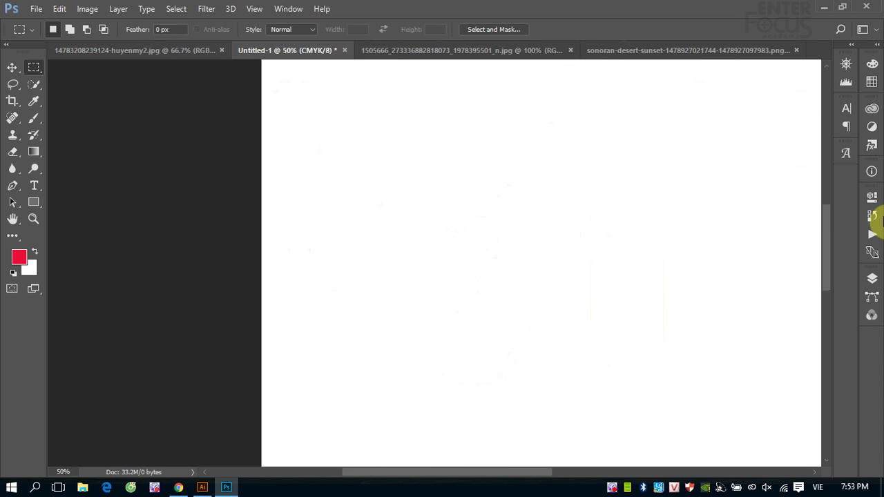
key("ctrl+minus")
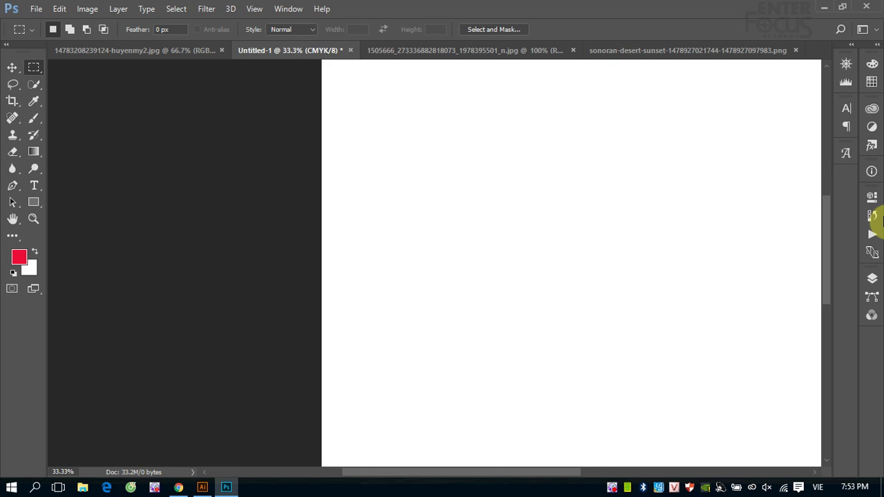
key("ctrl+minus")
key("ctrl+minus")
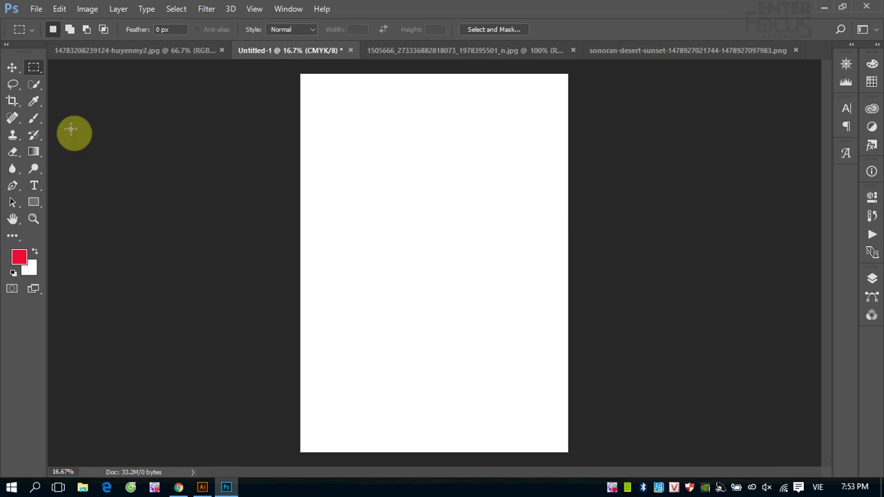
left_click_drag(321, 121, 419, 181)
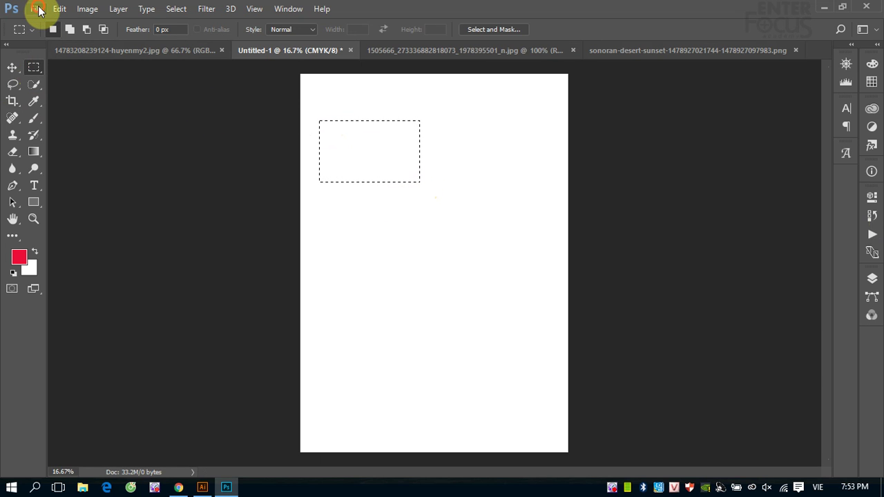
Fill the rectangle with the red foreground colour and zoom in on it
left_click(36, 9)
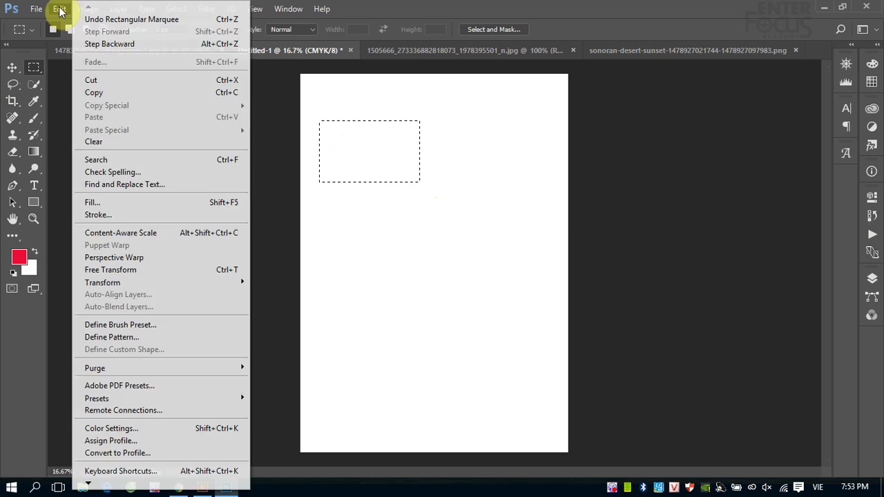
left_click(103, 203)
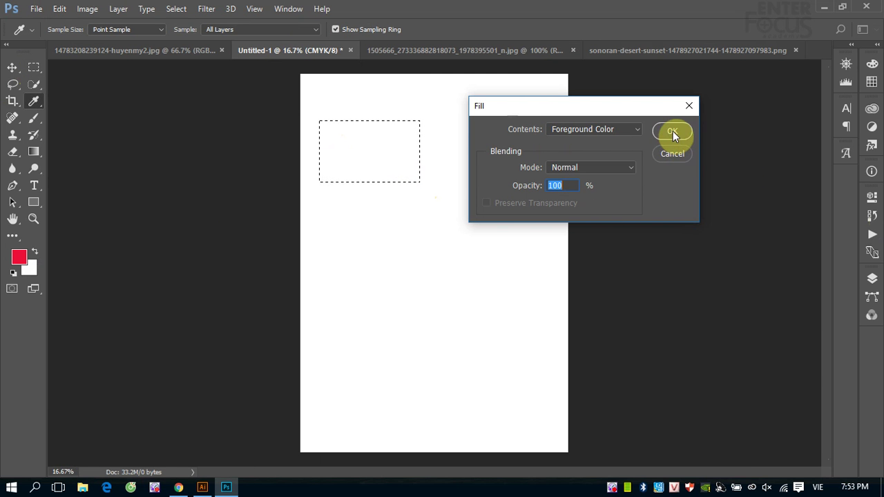
left_click(673, 131)
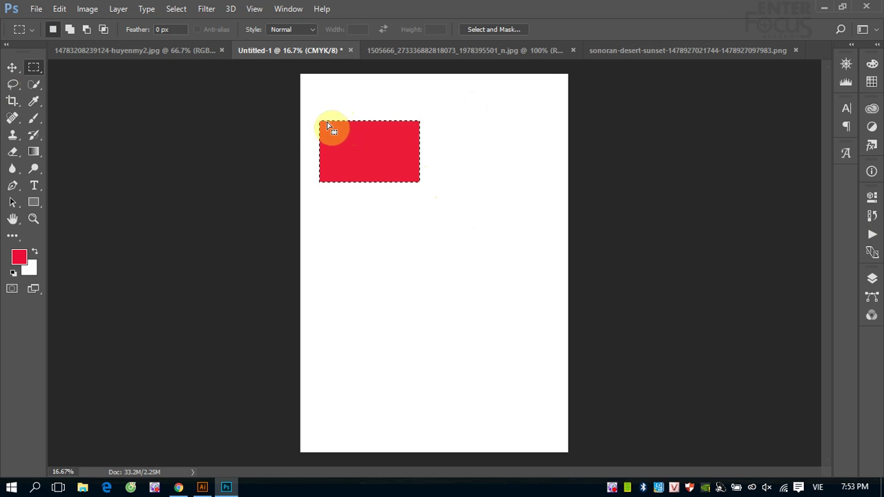
left_click_drag(311, 115, 463, 211)
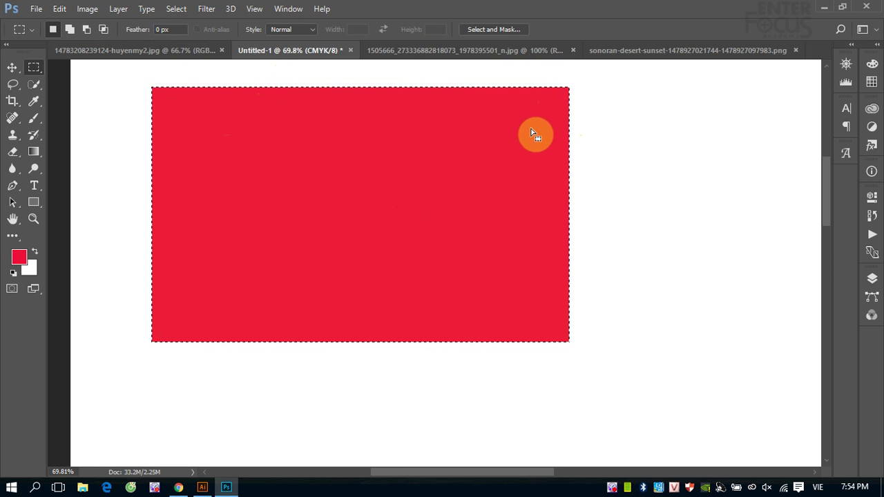
Deselect, set Feather to 20 px and draw a soft-cornered selection right of the red rectangle
key("ctrl+d")
key("ctrl+minus")
key("ctrl+minus")
key("ctrl+minus")
key("ctrl+minus")
key("ctrl+shift+d")
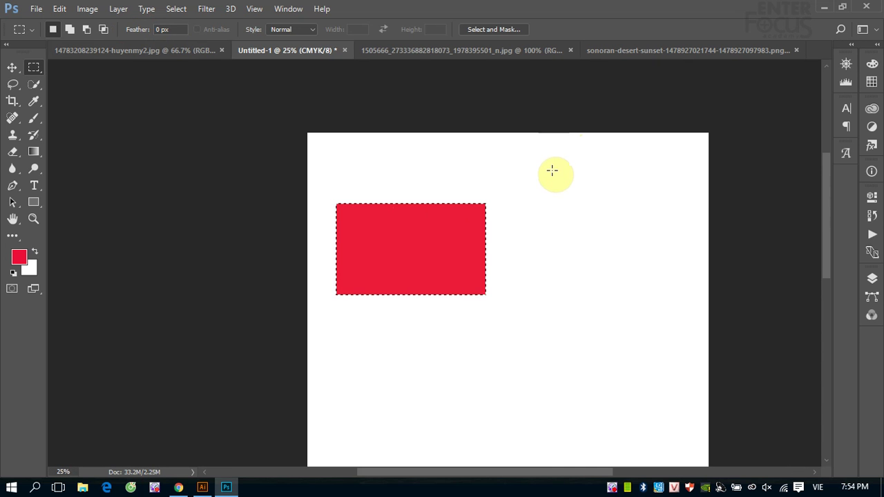
left_click(161, 29)
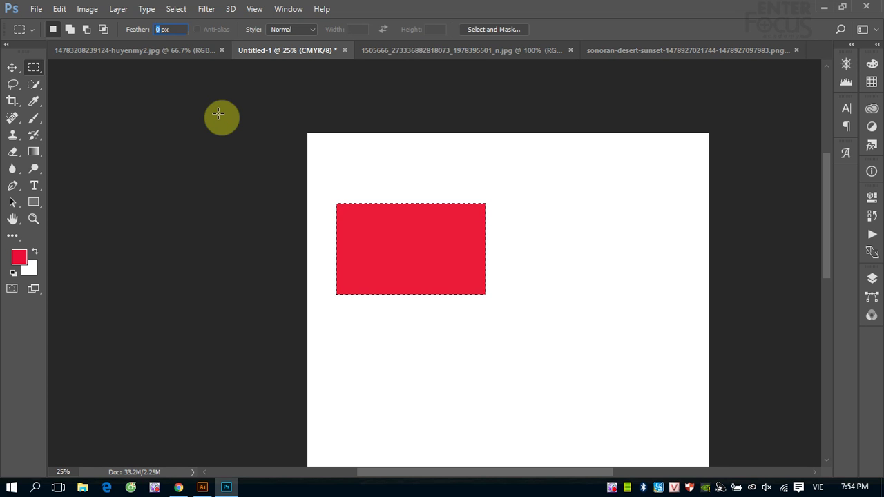
type("20")
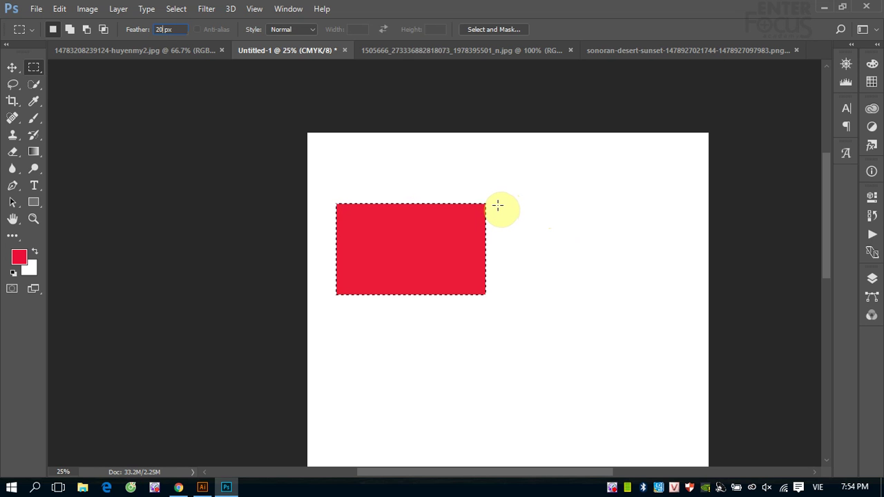
key("shift")
mouse_move(497, 205)
left_mouse_down()
mouse_move(661, 297)
mouse_move(651, 296)
left_mouse_up()
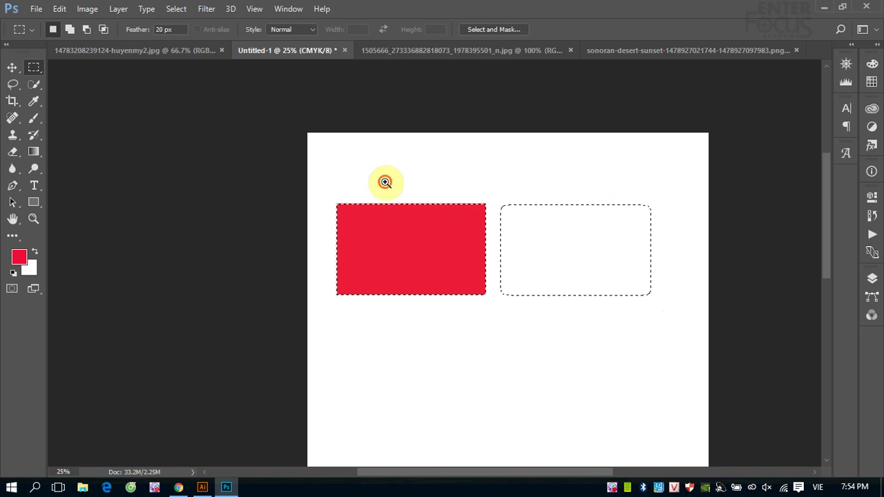
left_click_drag(385, 182, 703, 373)
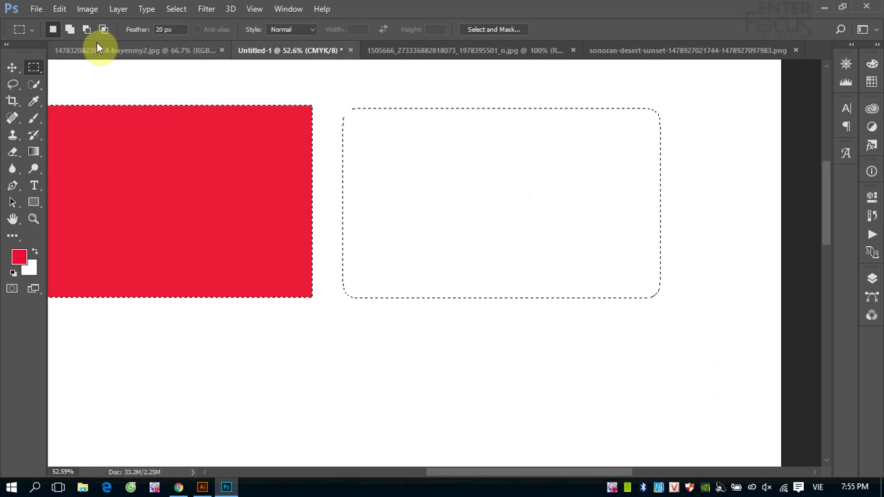
Fill the 20 px feathered selection with the red foreground colour at 100% opacity
left_click(60, 8)
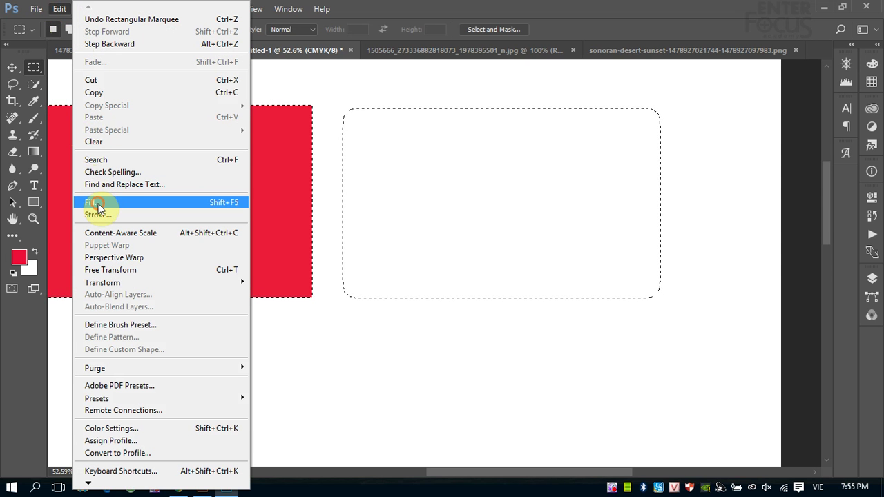
left_click(97, 205)
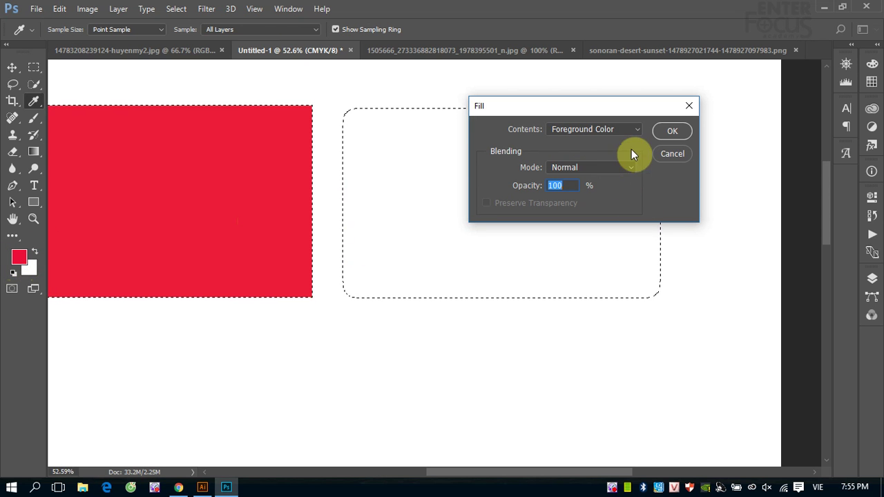
left_click(671, 131)
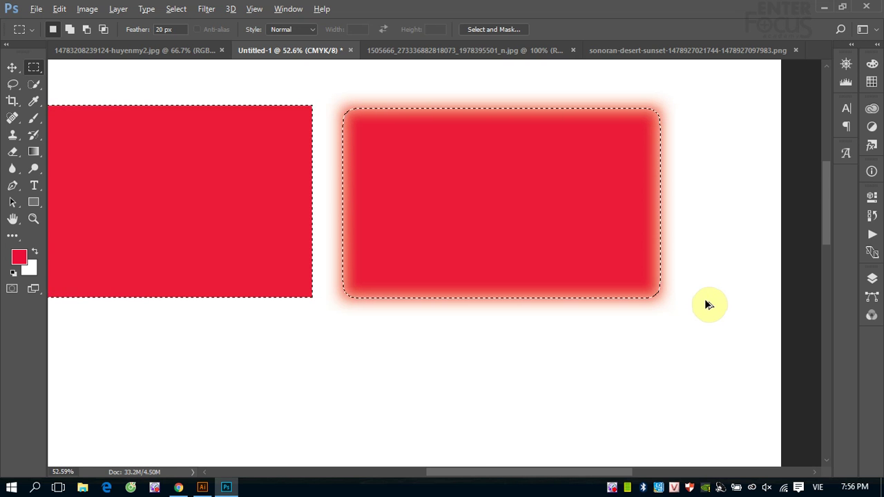
Remove the soft fill, set Feather to 100 px and draw a new selection right of the red rectangle
key("Delete")
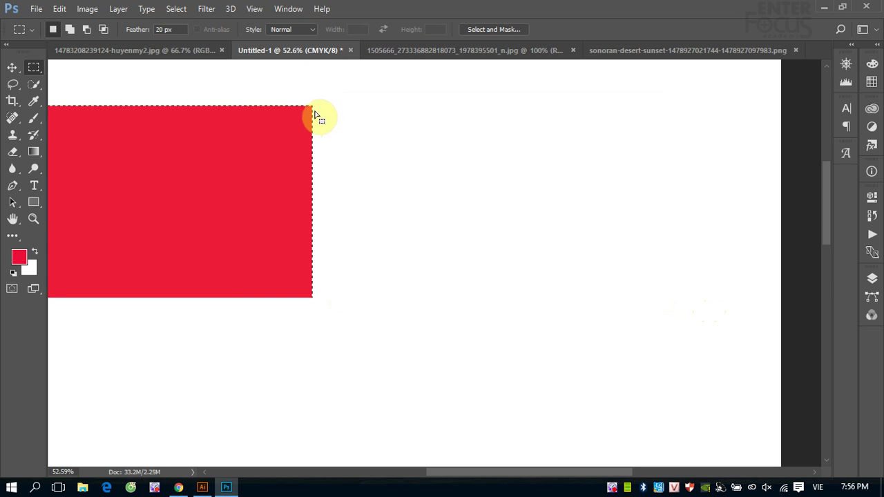
left_click(132, 29)
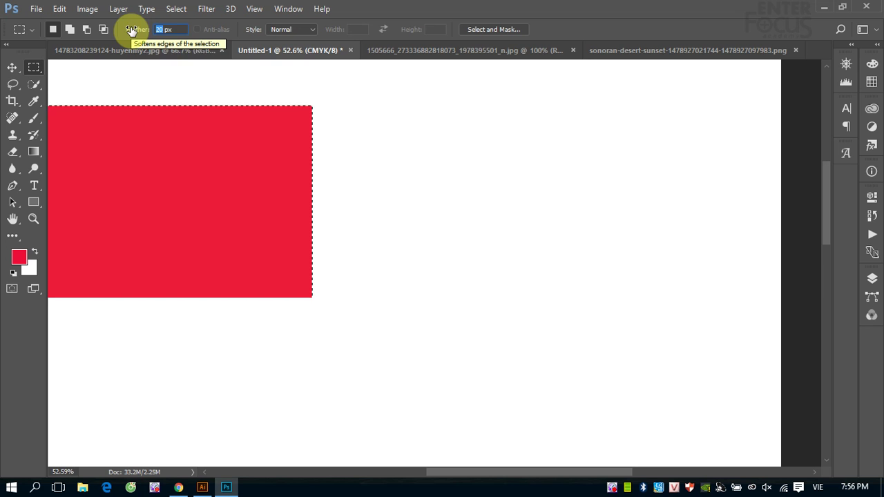
type("100")
key("Return")
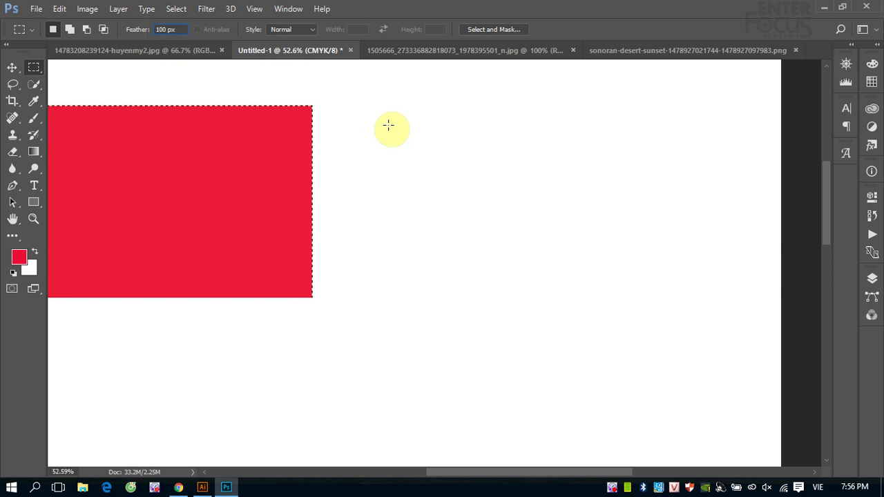
left_click_drag(349, 109, 700, 298)
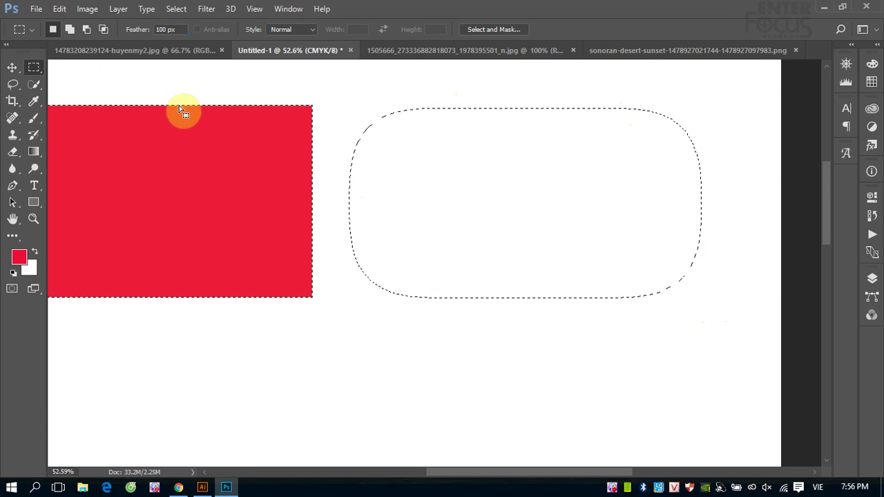
Fill the 100 px feathered selection with red, then deselect and zoom out
left_click(59, 8)
left_click(169, 199)
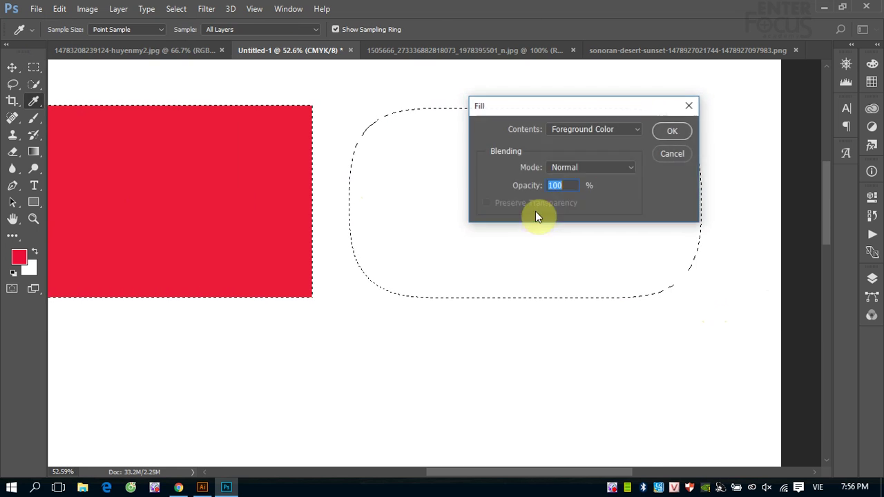
left_click(672, 132)
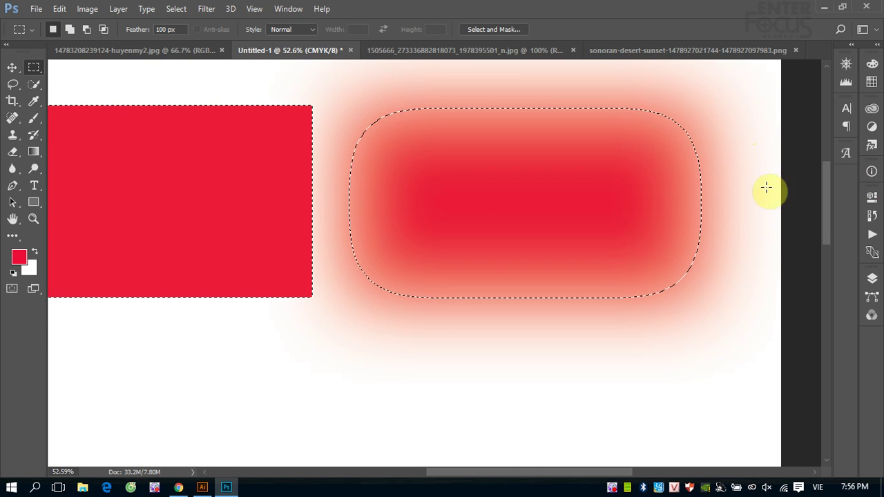
key("ctrl+d")
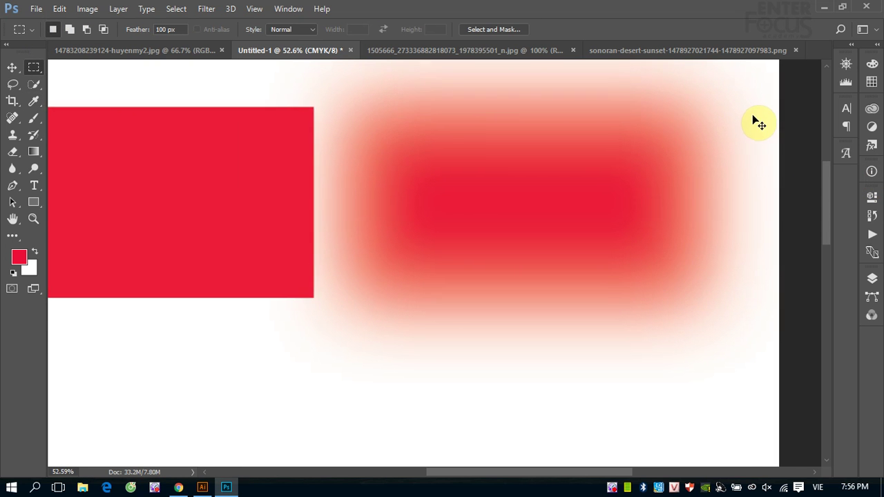
key("ctrl+shift+d")
key("ctrl+minus")
key("ctrl+minus")
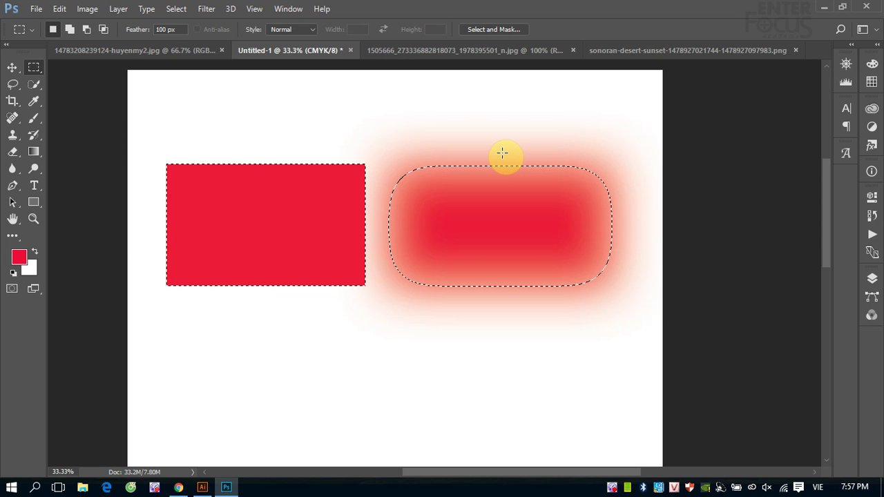
Draw a small 100 px feathered circular selection at lower right, then reset Feather to 0 px
left_click(164, 29)
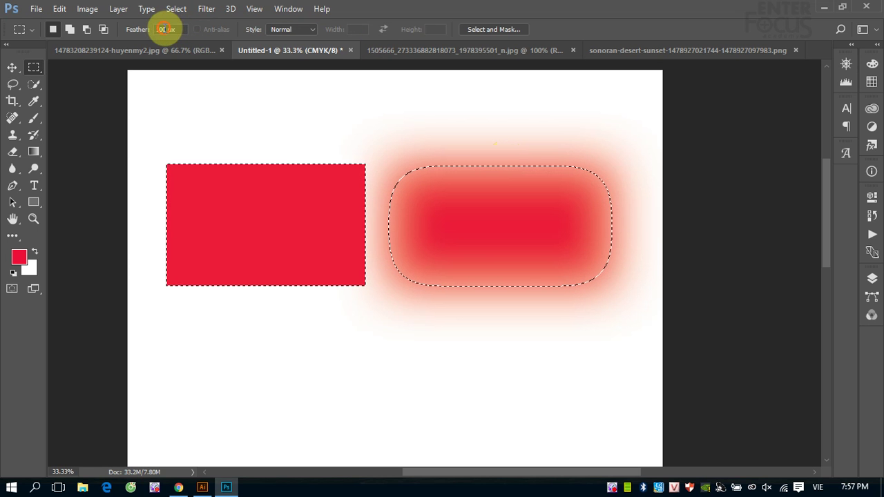
double_click(164, 29)
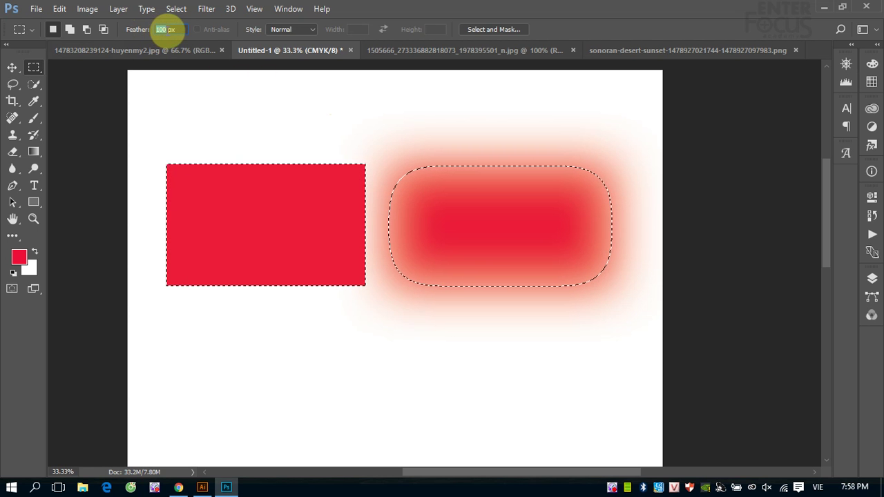
left_click(302, 357)
mouse_move(252, 336)
left_mouse_down()
mouse_move(378, 412)
mouse_move(469, 449)
left_mouse_up()
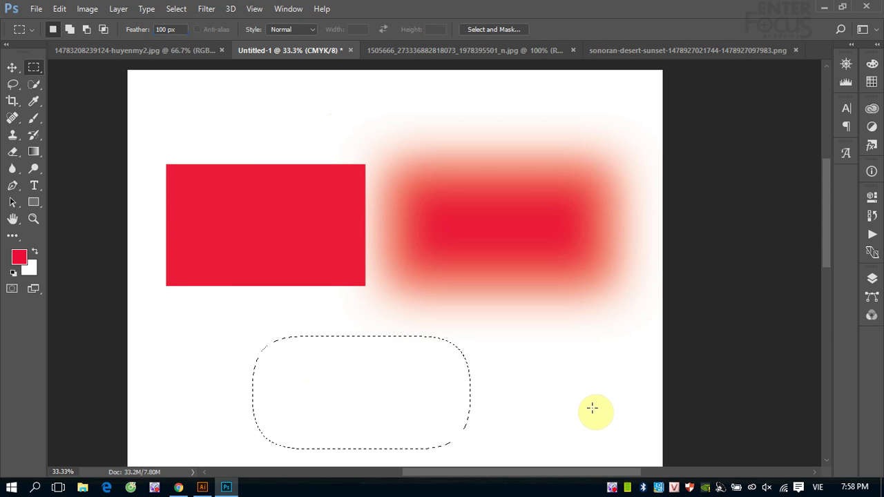
left_click_drag(566, 379, 639, 439)
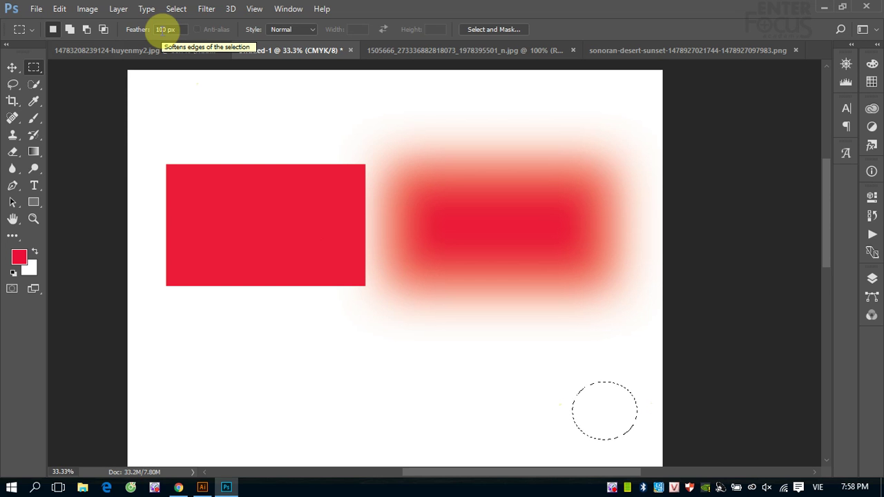
left_click(166, 29)
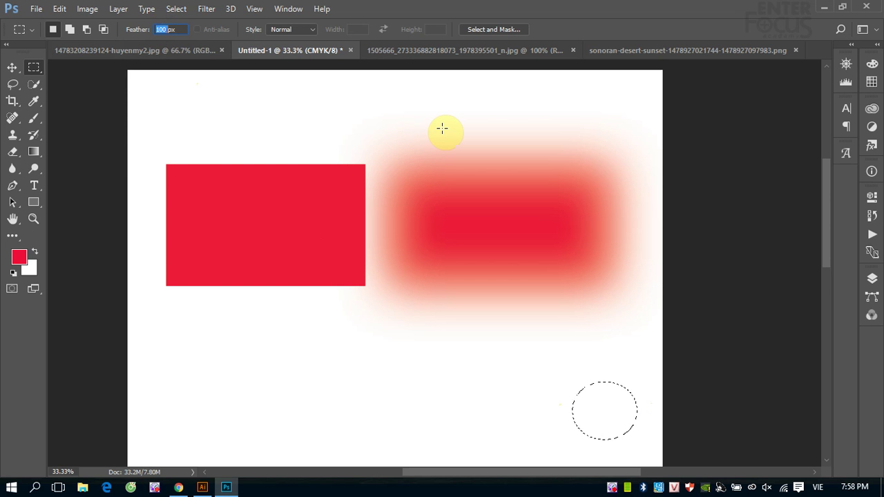
type("0")
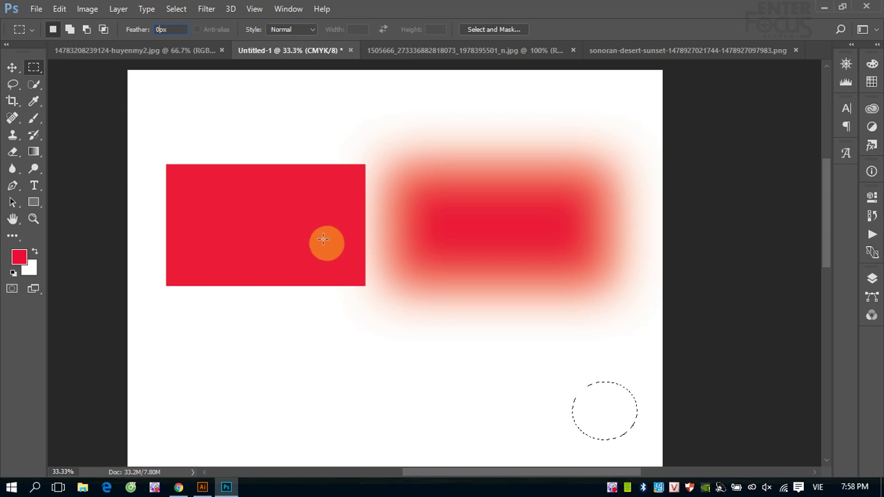
Drop the circular selection with Ctrl+D and switch to the Rectangular Marquee tool
left_click(11, 67)
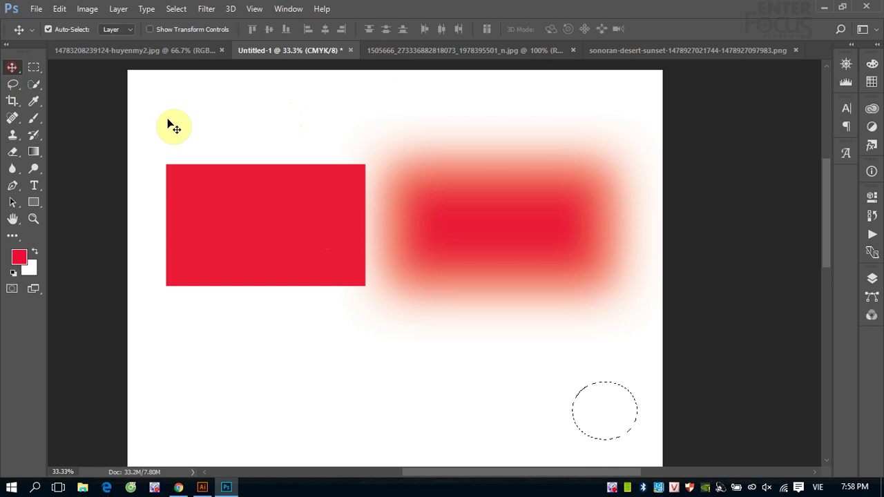
left_click(178, 12)
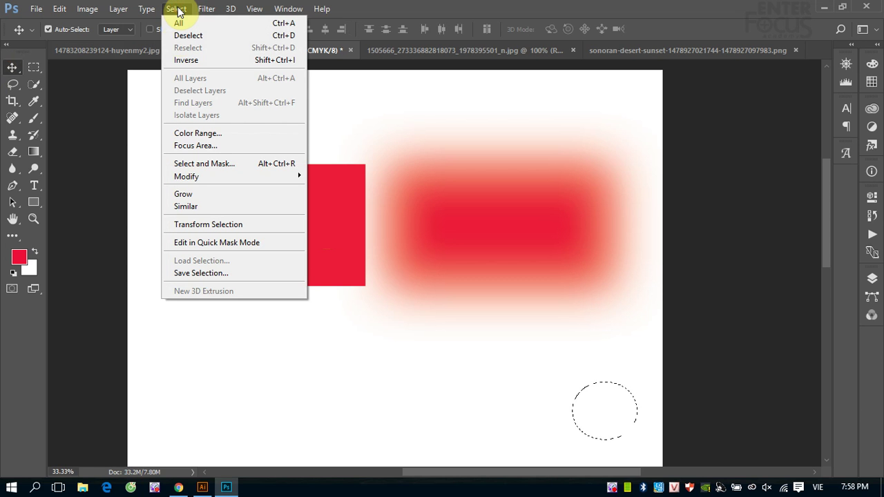
mouse_move(187, 177)
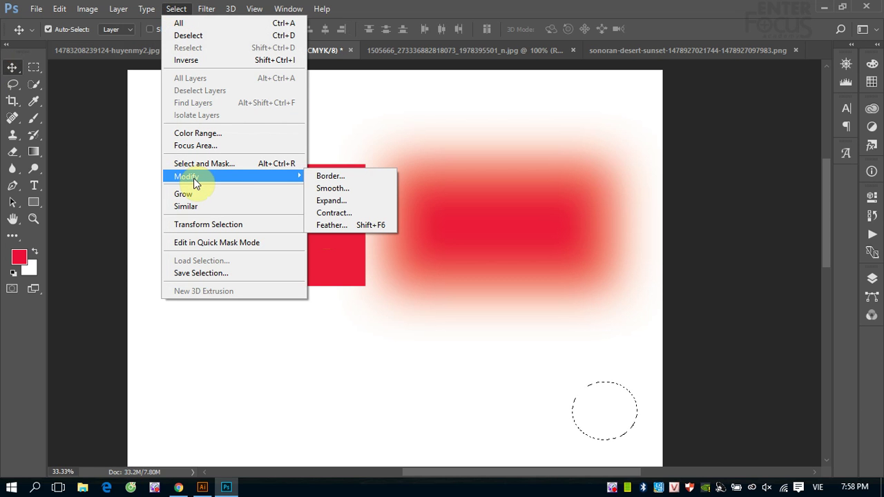
left_click(334, 227)
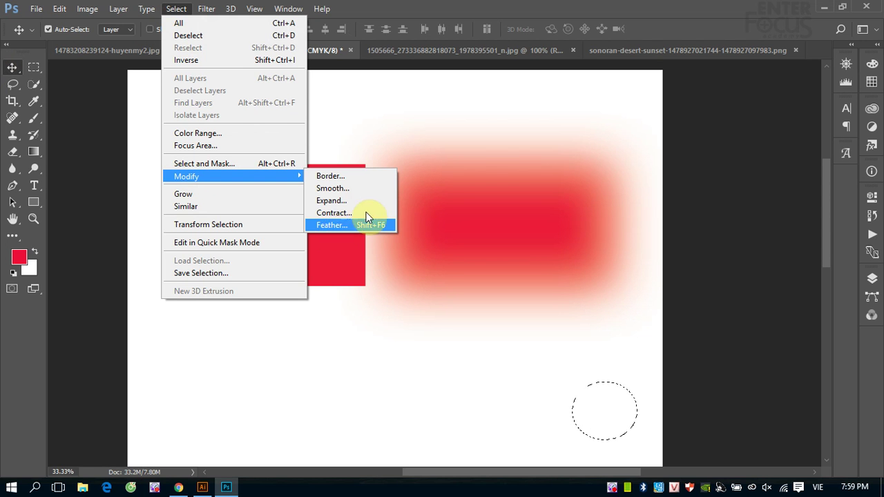
left_click(509, 122)
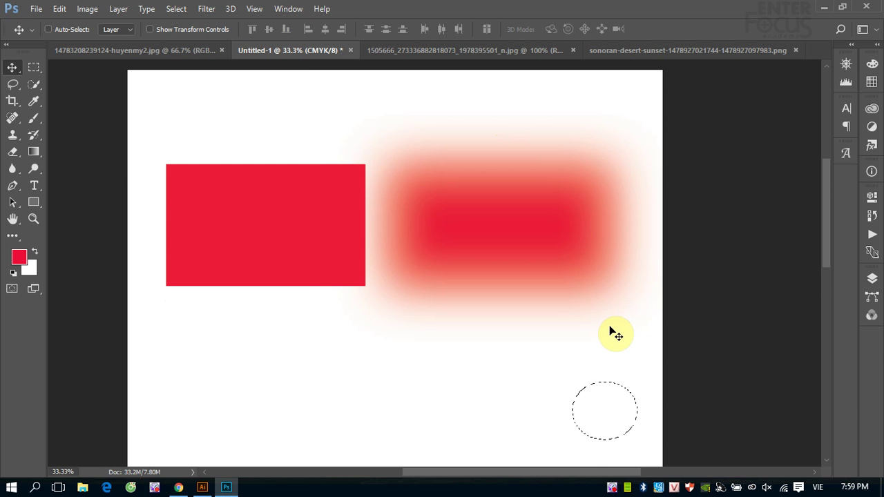
key("ctrl+d")
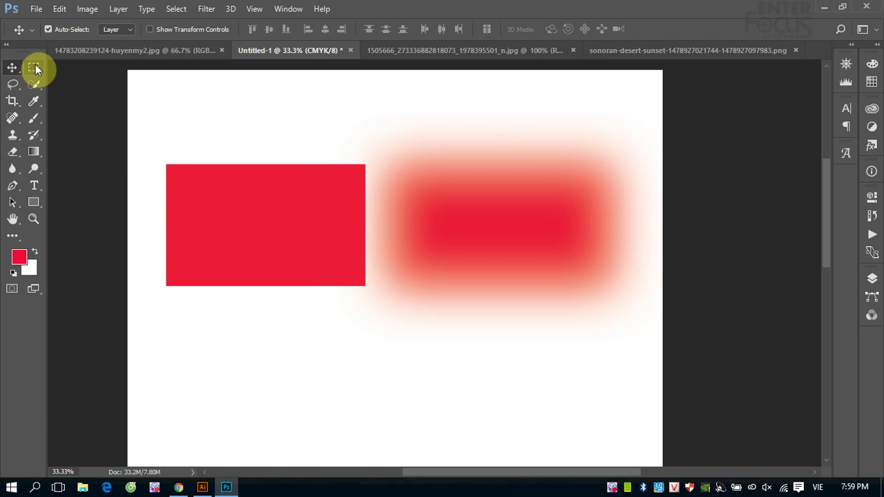
left_click(34, 67)
Select a rectangle below the solid red block and feather it by 50 px
left_click_drag(247, 320, 361, 401)
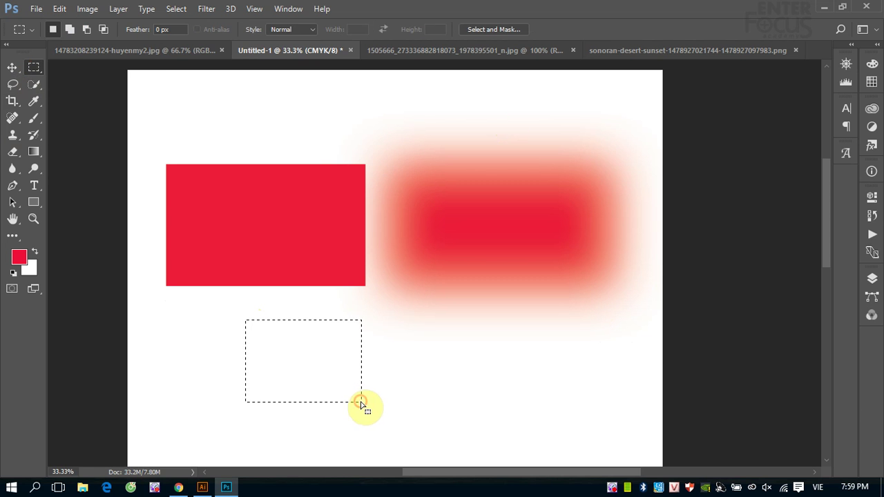
left_click(173, 9)
mouse_move(207, 176)
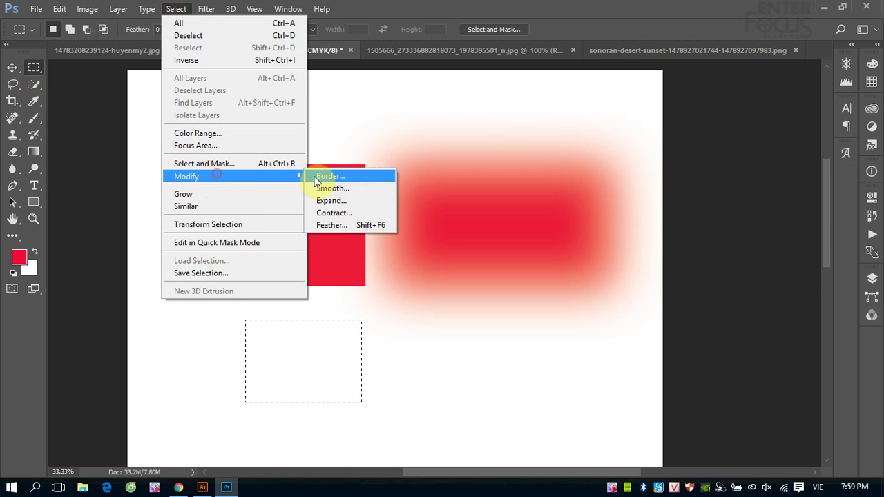
left_click(347, 228)
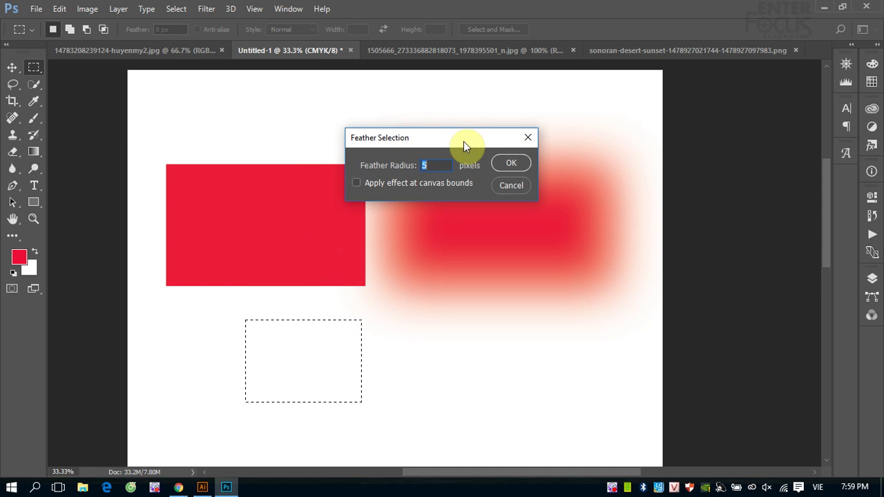
left_click_drag(464, 144, 506, 148)
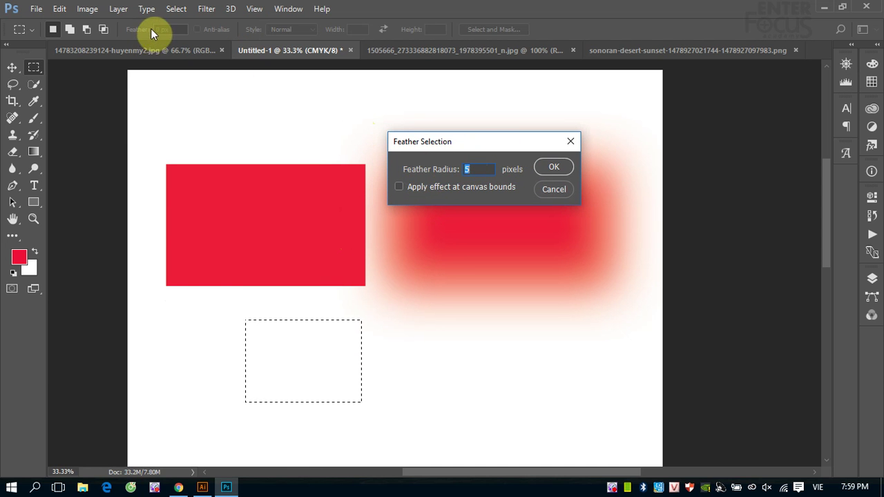
left_click(475, 168)
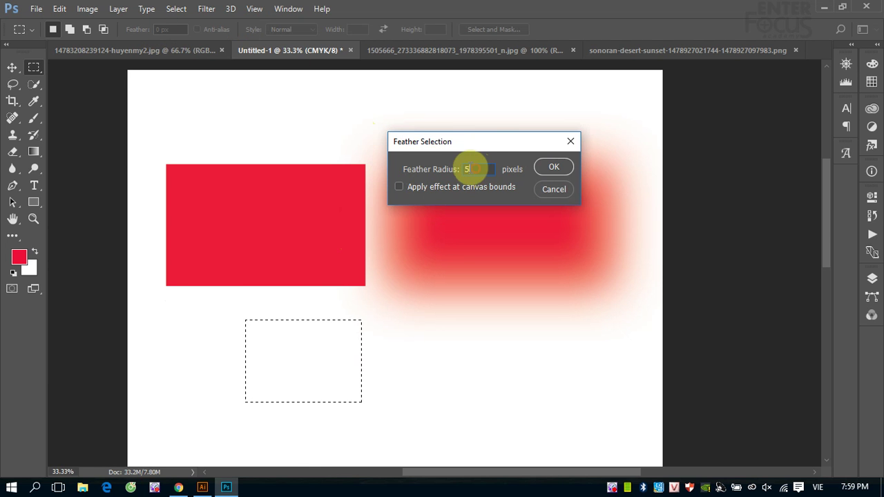
type("0")
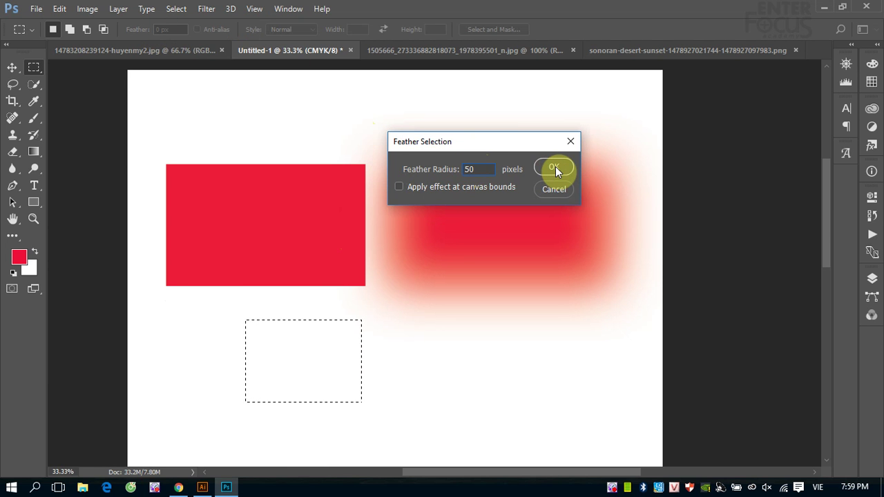
left_click(555, 169)
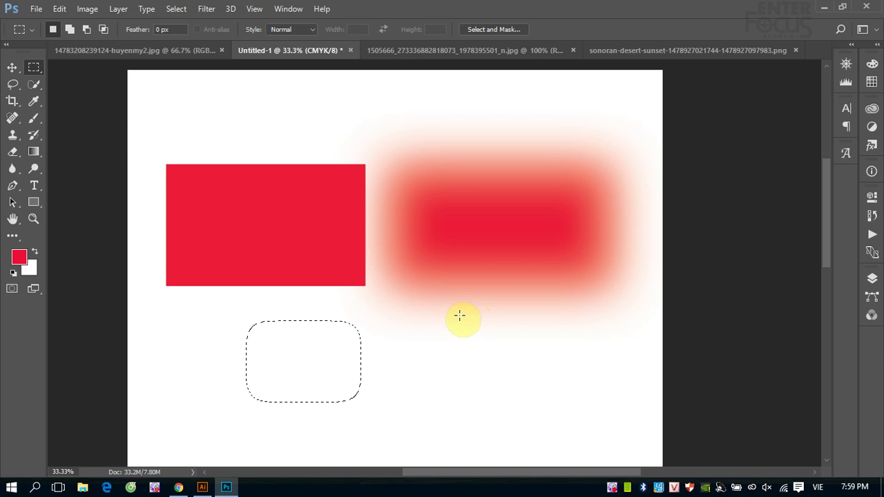
Fill the feathered selection with the red foreground colour
left_click(59, 8)
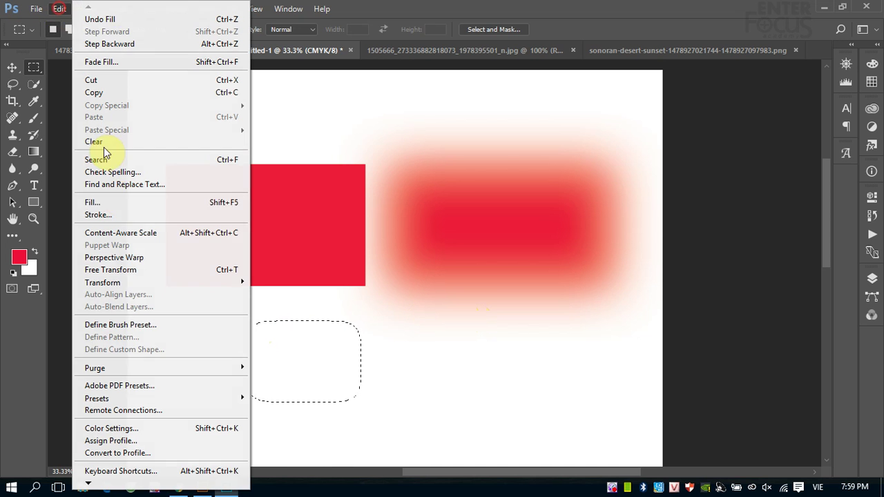
left_click(92, 202)
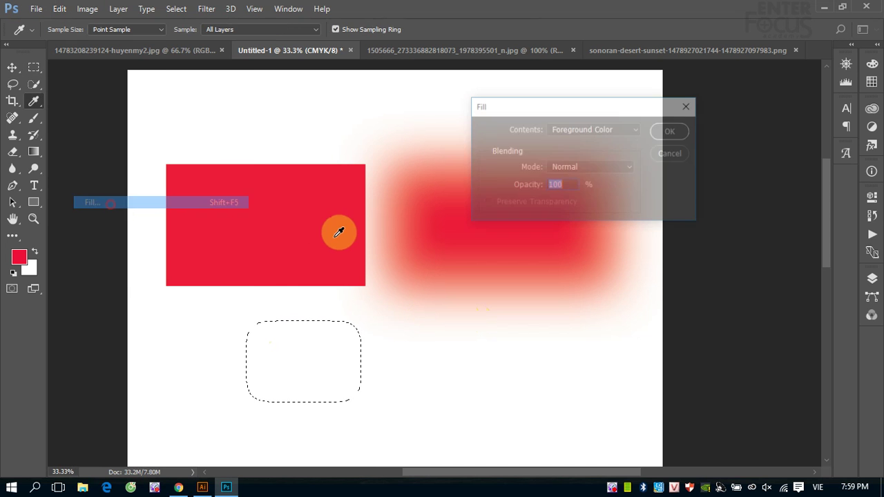
left_click(671, 130)
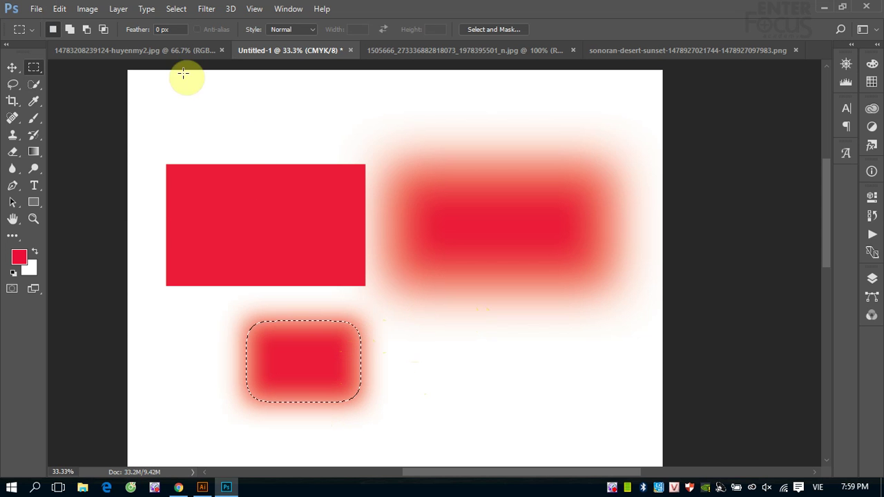
Draw a small rectangular marquee just right of the lower soft red block
left_click(176, 8)
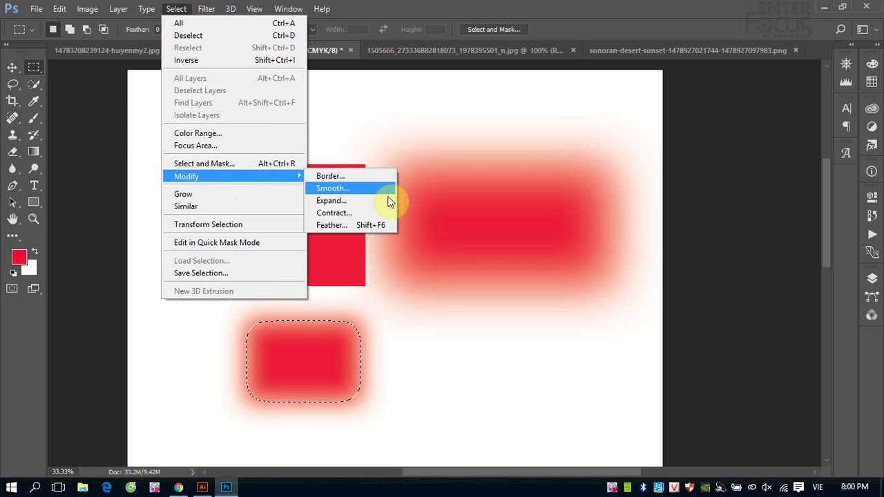
left_click(428, 119)
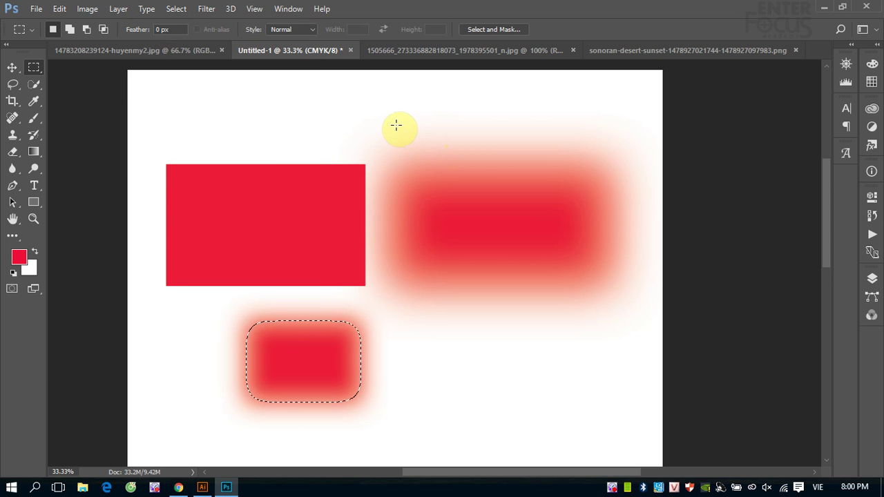
left_click_drag(390, 110, 569, 249)
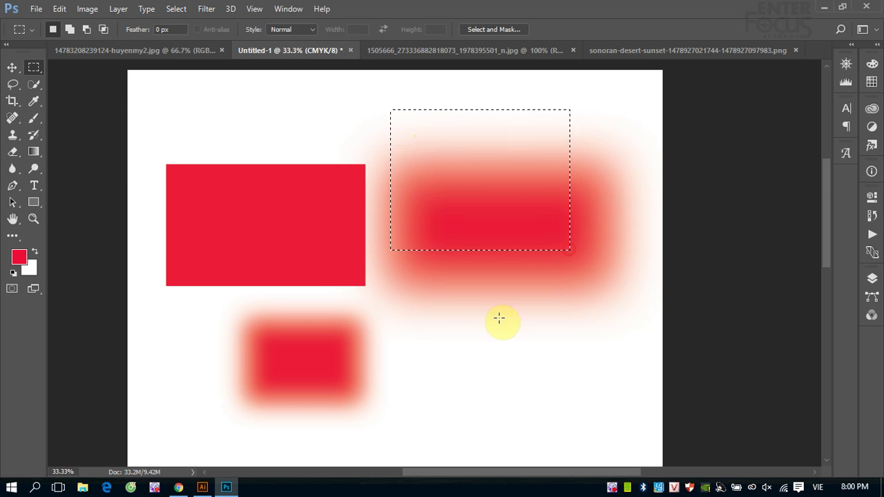
left_click_drag(468, 320, 582, 387)
left_click_drag(393, 331, 444, 395)
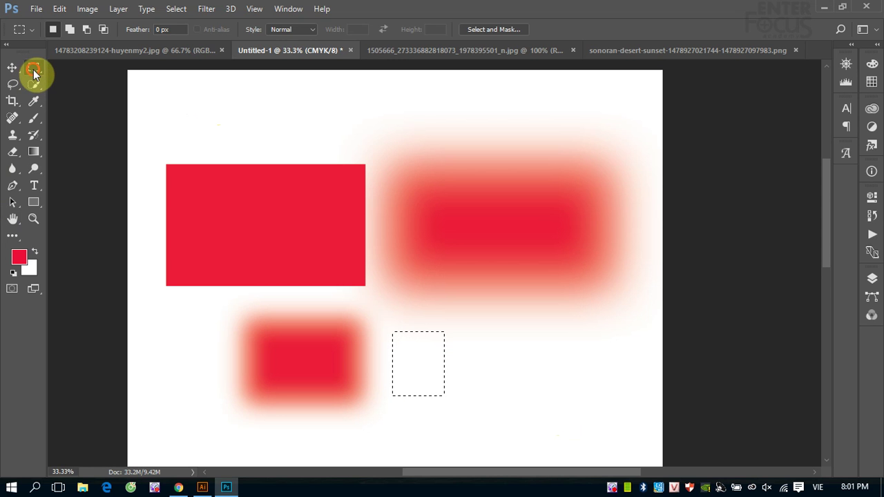
Replace the small marquee with a larger rectangle over the blurred block's right side
right_click(33, 71)
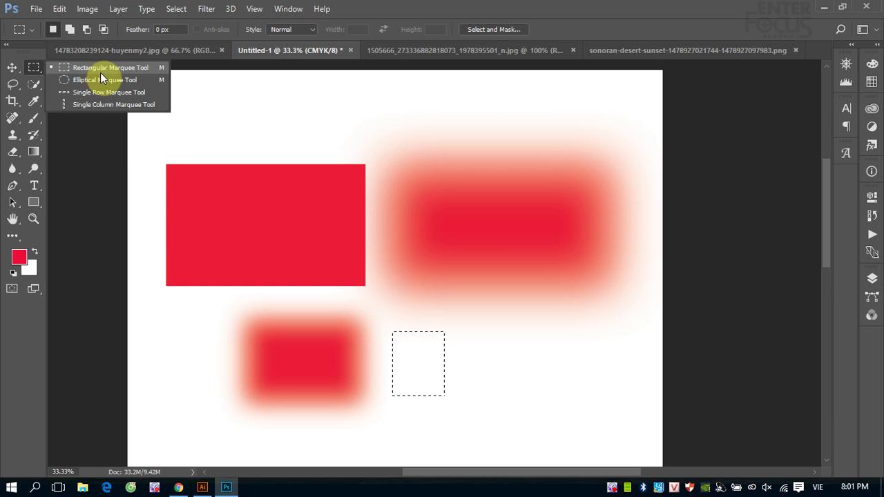
key("Escape")
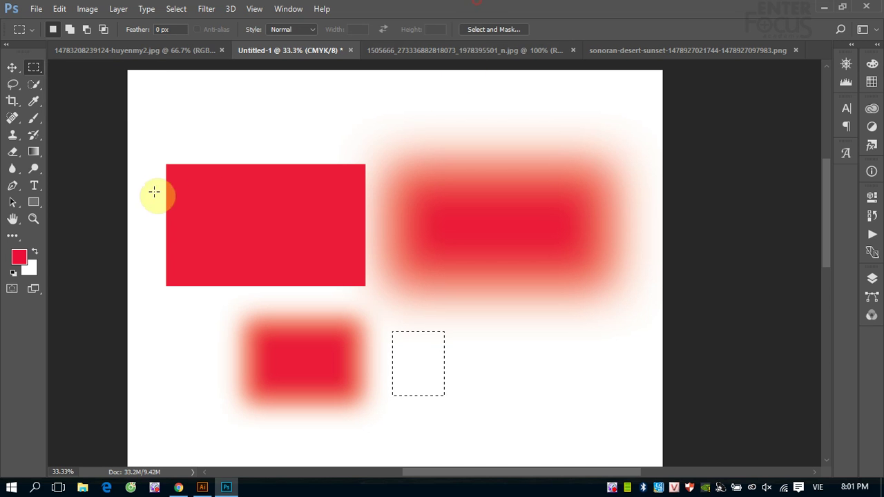
left_click(180, 104)
left_click_drag(180, 105, 391, 203)
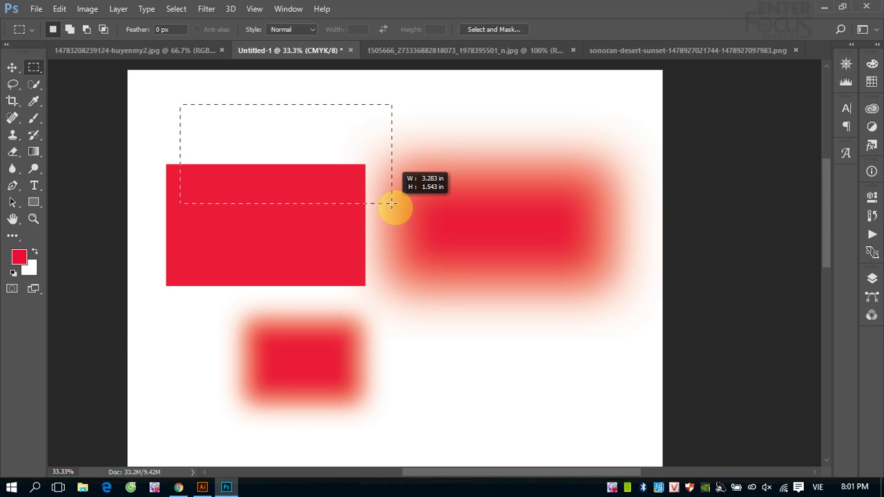
left_click_drag(391, 203, 392, 203)
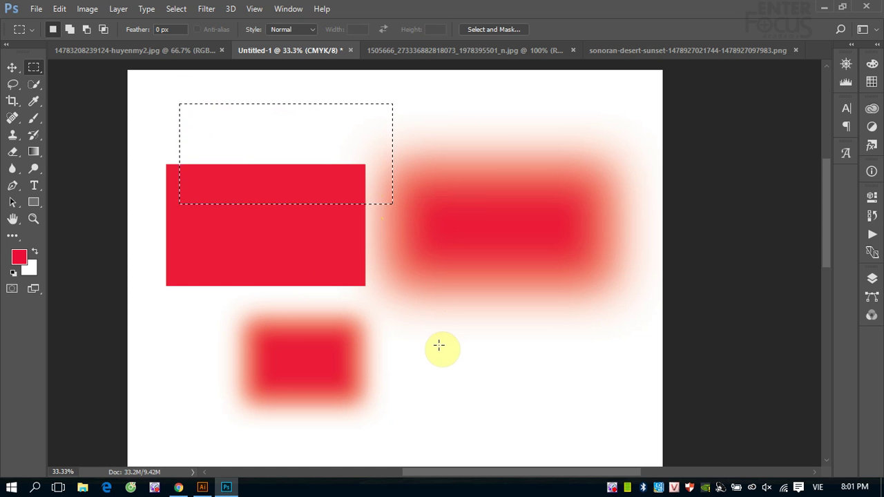
mouse_move(440, 345)
left_mouse_down()
mouse_move(455, 175)
mouse_move(664, 153)
left_mouse_up()
left_click_drag(609, 160, 175, 168)
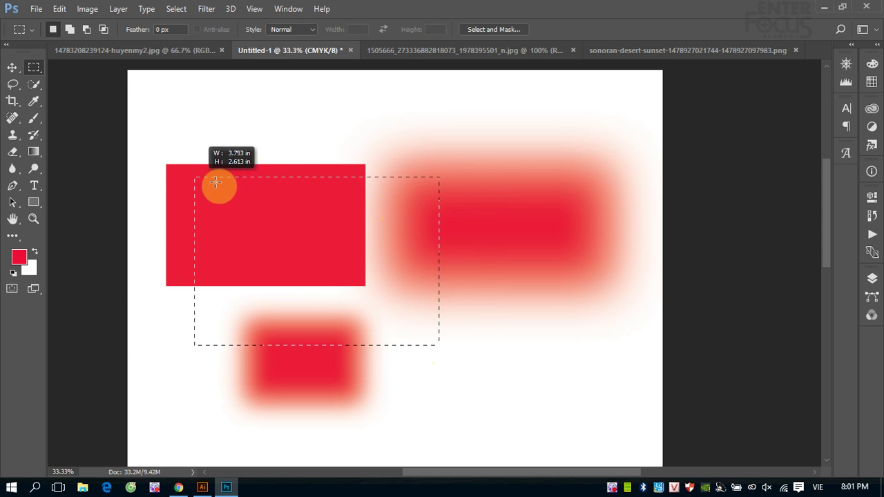
left_click_drag(174, 168, 586, 197)
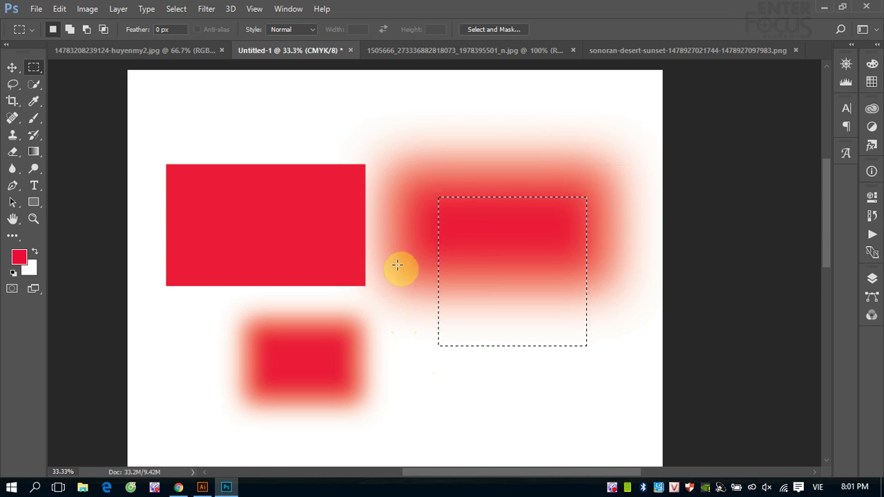
Draw a square selection from its centre with Shift+Alt, then deselect the canvas
left_click(513, 224)
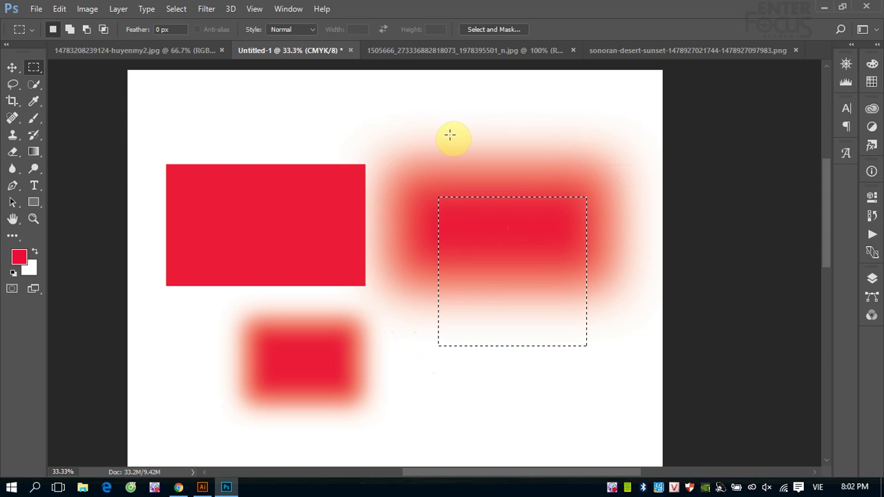
left_click(394, 153)
mouse_move(415, 306)
left_mouse_down()
mouse_move(366, 238)
mouse_move(277, 186)
left_mouse_up()
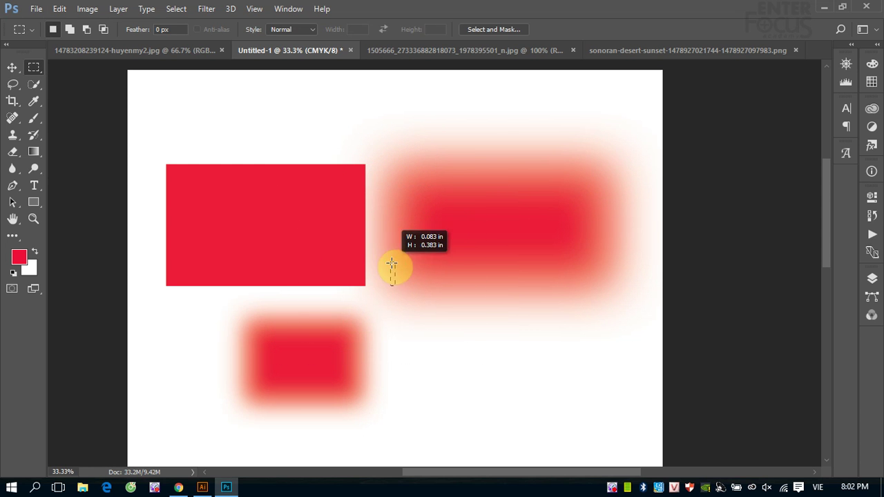
mouse_move(277, 185)
left_mouse_down()
mouse_move(353, 251)
mouse_move(268, 189)
mouse_move(336, 241)
mouse_move(302, 213)
mouse_move(332, 187)
mouse_move(336, 162)
mouse_move(301, 223)
mouse_move(270, 159)
mouse_move(311, 187)
mouse_move(286, 183)
mouse_move(322, 191)
mouse_move(299, 187)
left_mouse_up()
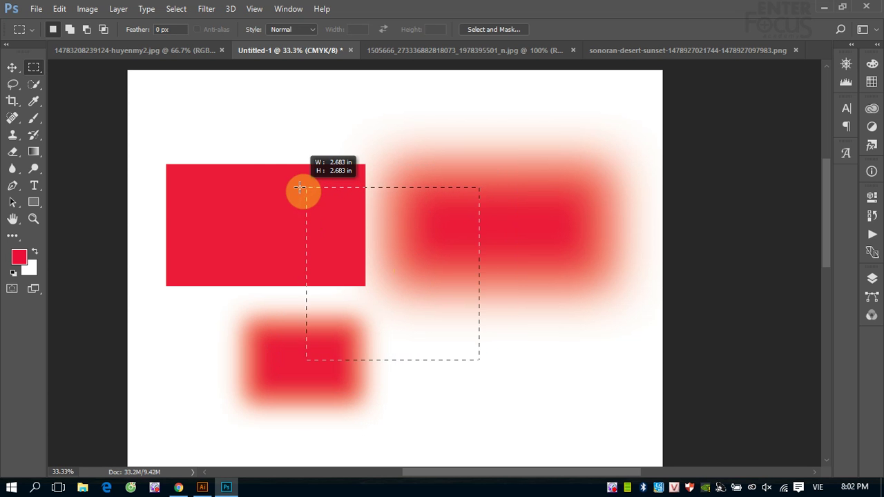
mouse_move(299, 187)
left_mouse_down()
mouse_move(239, 134)
mouse_move(355, 251)
mouse_move(225, 156)
mouse_move(297, 232)
mouse_move(252, 190)
left_mouse_up()
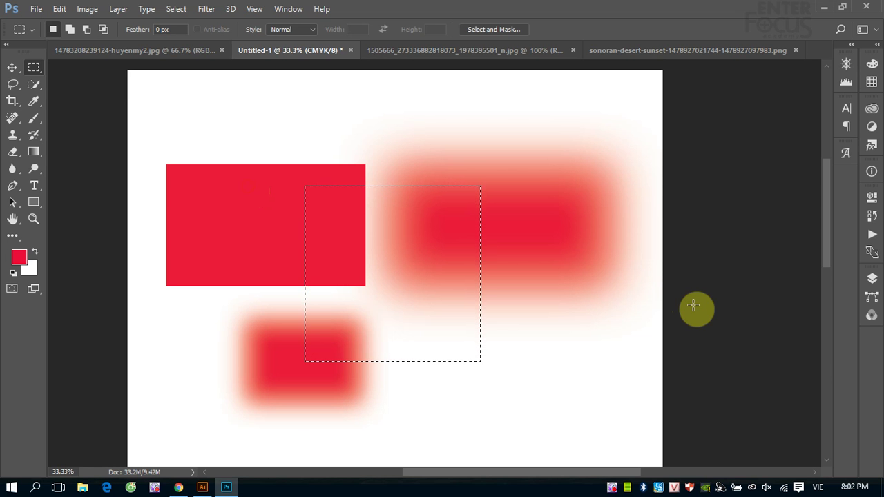
left_click(693, 304)
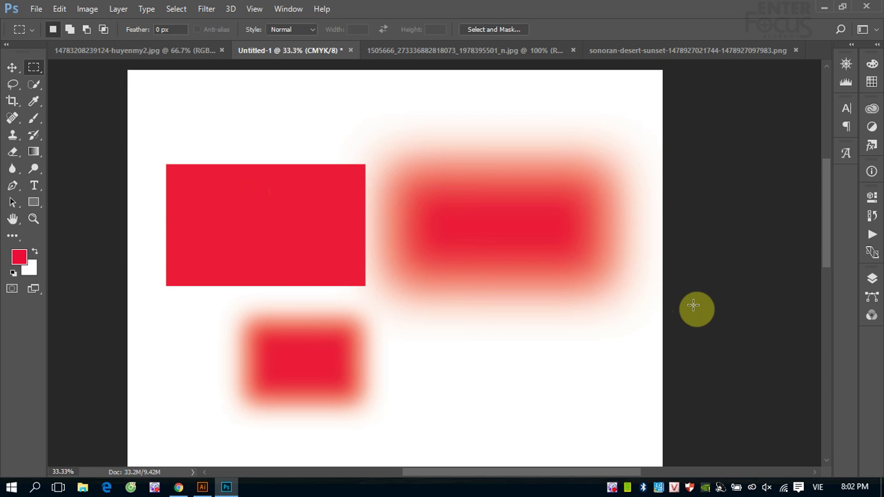
Show the marquee Style choices: Normal, Fixed Ratio and Fixed Size
right_click(32, 68)
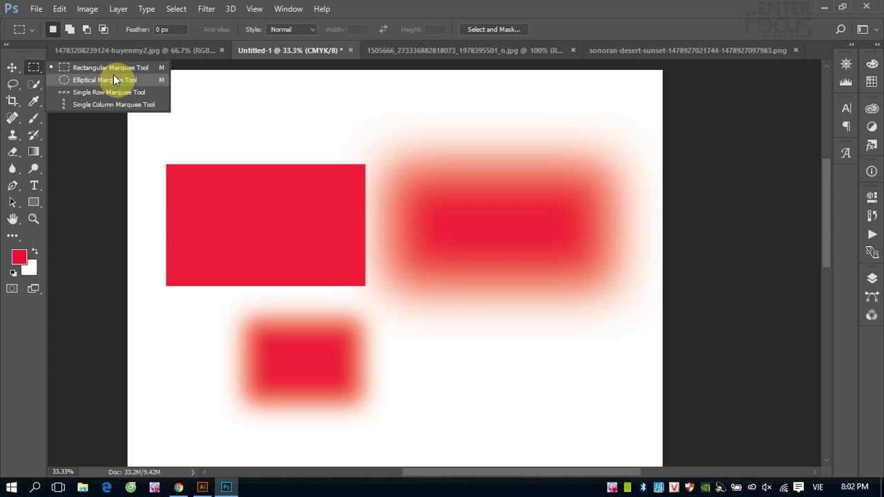
left_click(384, 27)
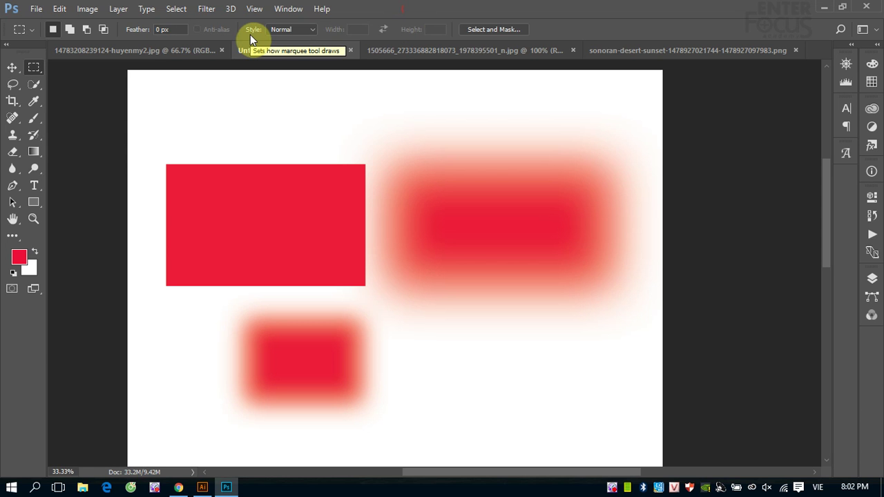
left_click(313, 29)
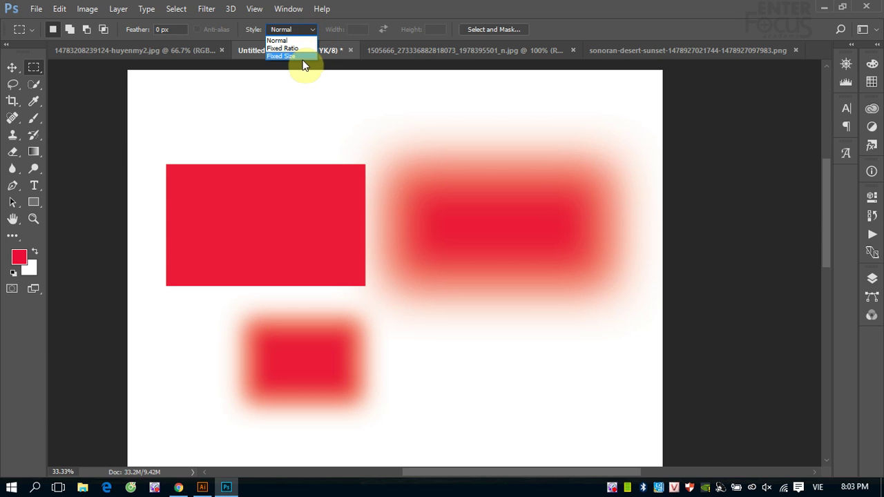
Keep Normal style and draw a tall rectangle over the solid and small blurred red blocks
left_click(290, 40)
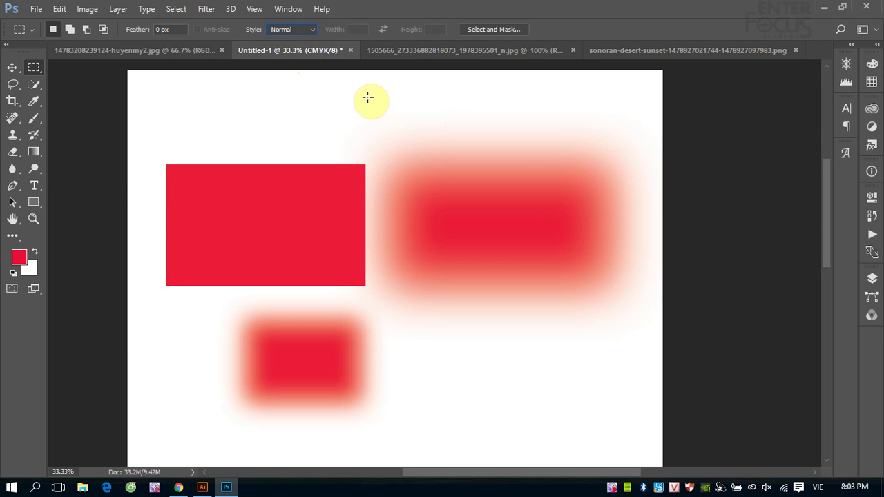
left_click_drag(367, 97, 527, 300)
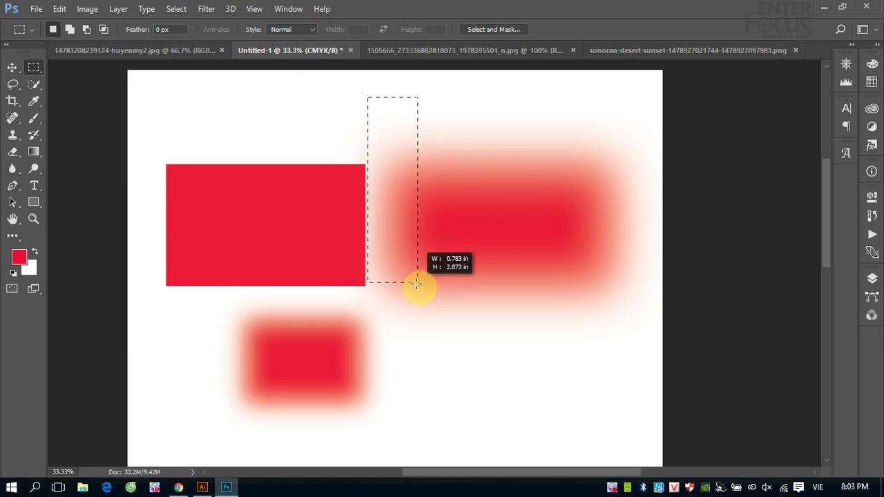
left_click_drag(527, 300, 449, 272)
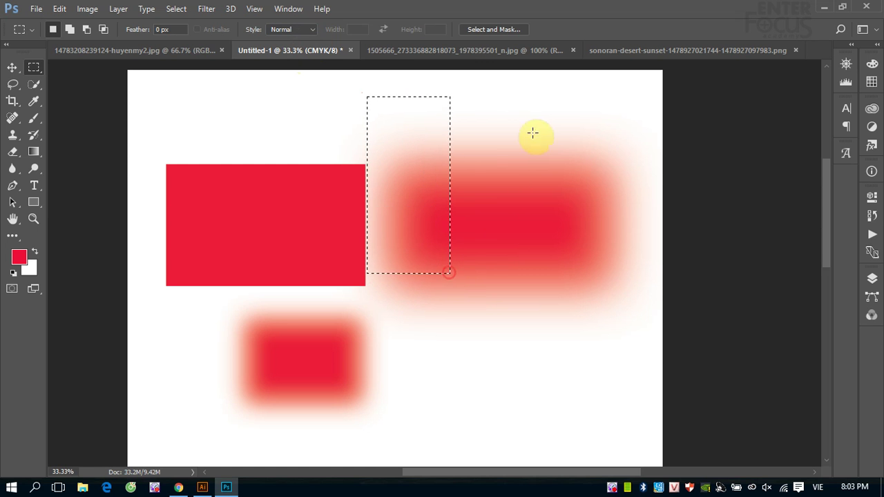
left_click_drag(515, 102, 661, 150)
mouse_move(284, 114)
left_mouse_down()
mouse_move(601, 161)
mouse_move(341, 195)
mouse_move(319, 164)
mouse_move(555, 193)
mouse_move(643, 349)
mouse_move(635, 387)
mouse_move(394, 357)
left_mouse_up()
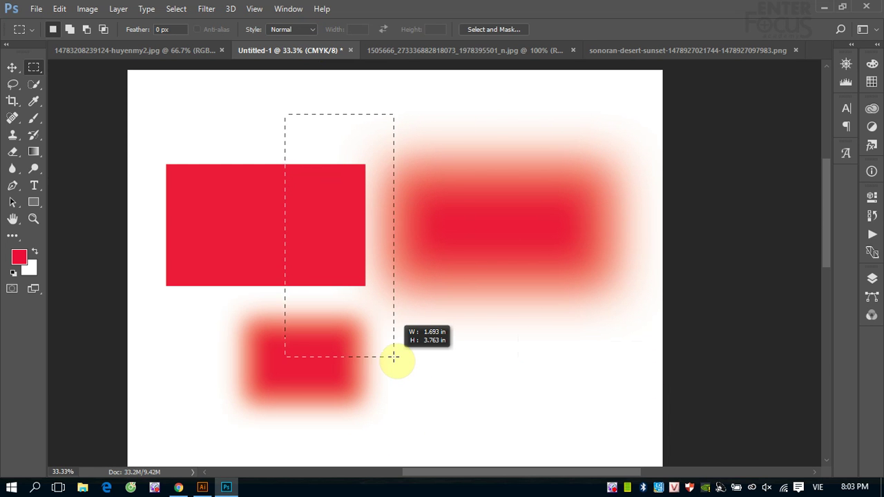
left_click_drag(394, 357, 393, 357)
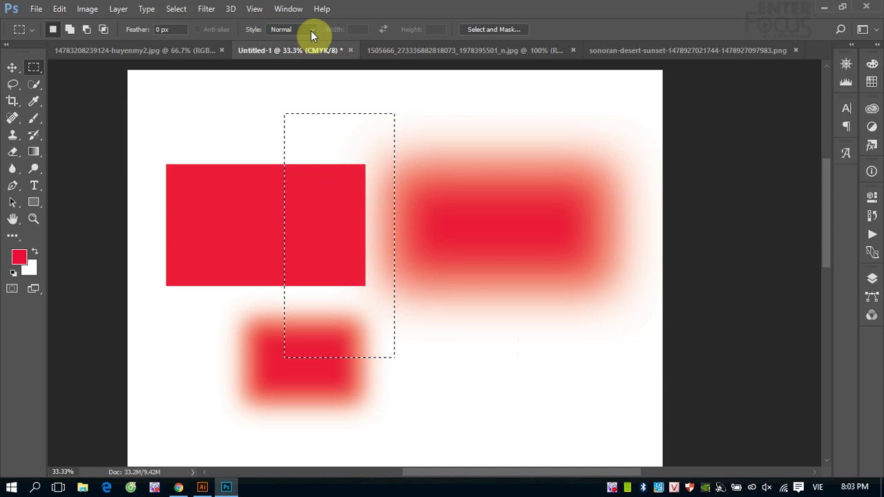
left_click(313, 31)
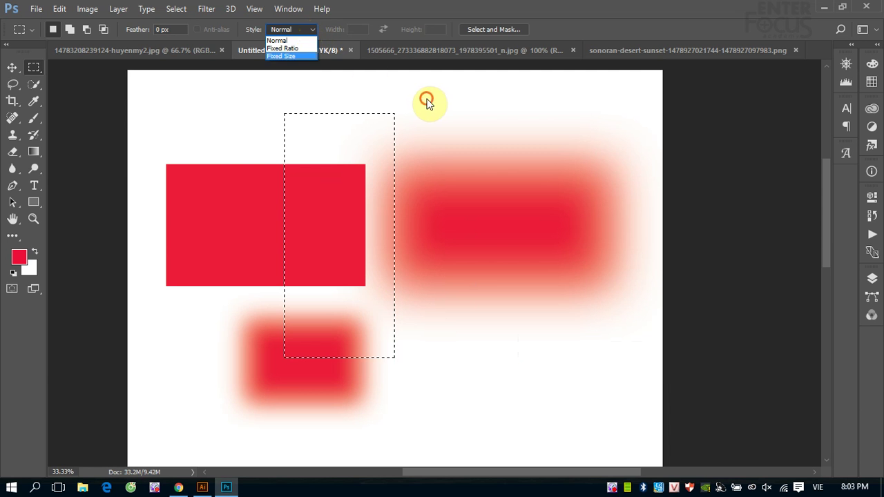
Set the marquee Style to Fixed Ratio with width 1 and height 1
left_click(391, 91)
left_click(313, 31)
left_click(307, 49)
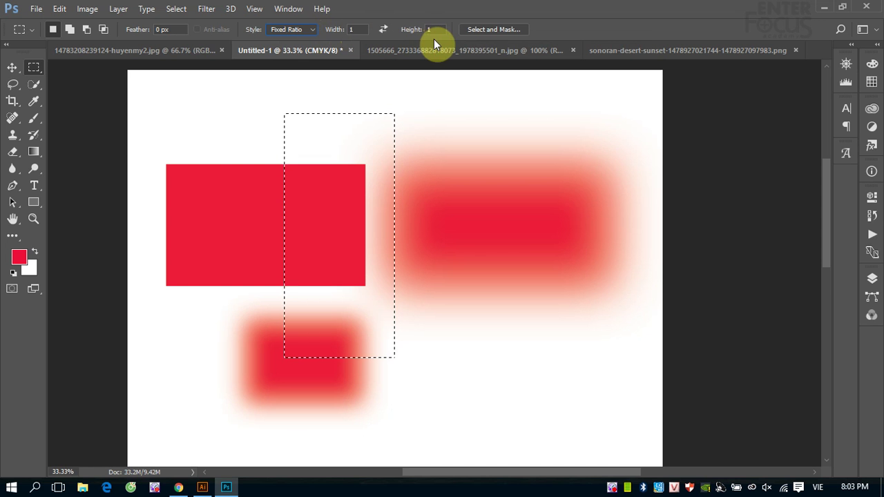
Draw a large 1:1 square selection over the three red shapes and zoom out
left_click(457, 97)
mouse_move(230, 92)
left_mouse_down()
mouse_move(378, 223)
mouse_move(262, 125)
left_mouse_up()
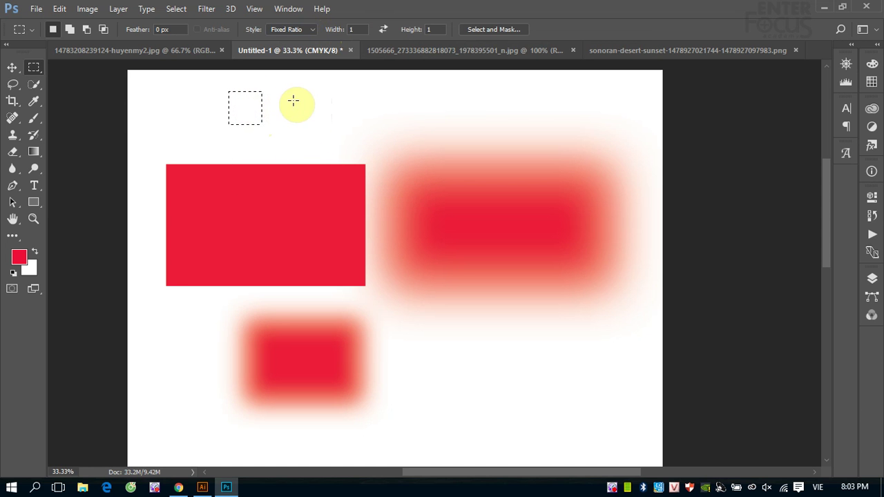
left_click_drag(288, 94, 363, 168)
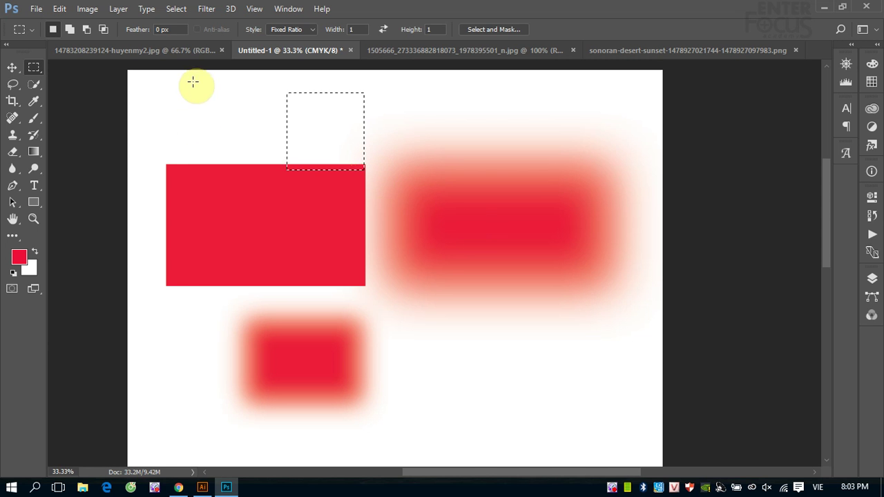
left_click_drag(208, 97, 476, 356)
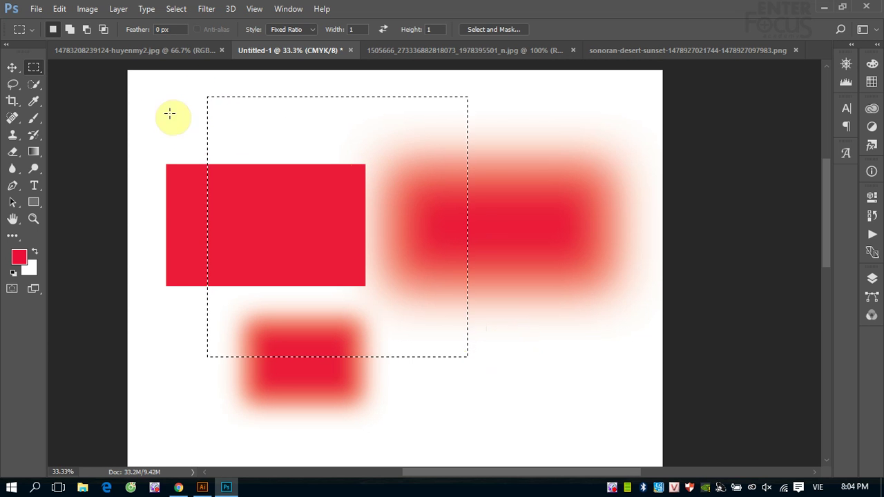
mouse_move(192, 132)
left_mouse_down()
mouse_move(586, 474)
mouse_move(603, 408)
left_mouse_up()
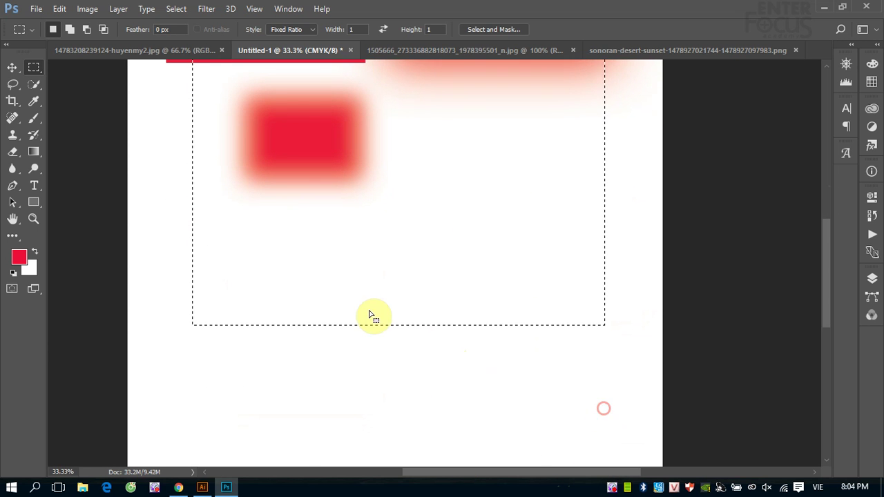
key("ctrl+minus")
key("ctrl+minus")
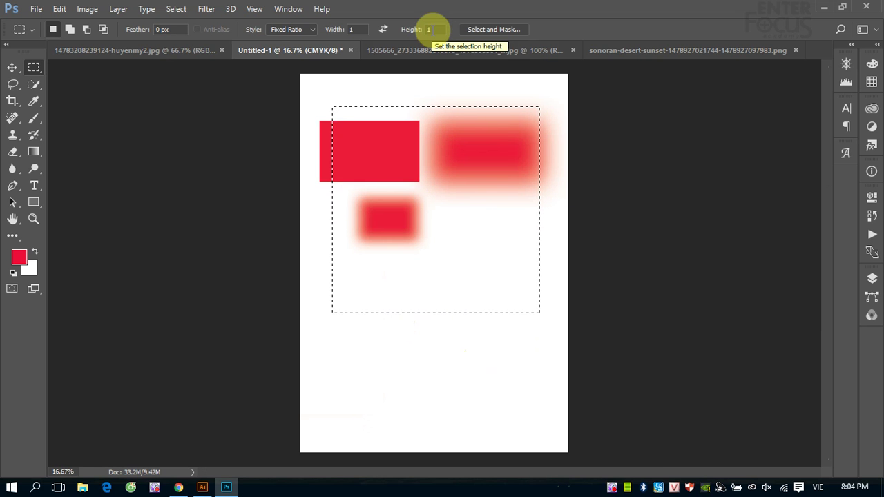
Change the ratio height to 2 and draw a tall 1:2 selection down the page
double_click(429, 29)
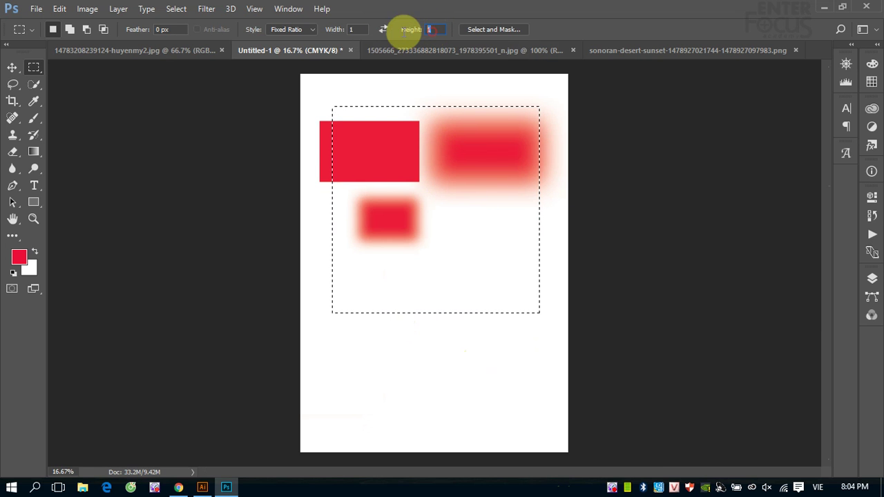
type("2")
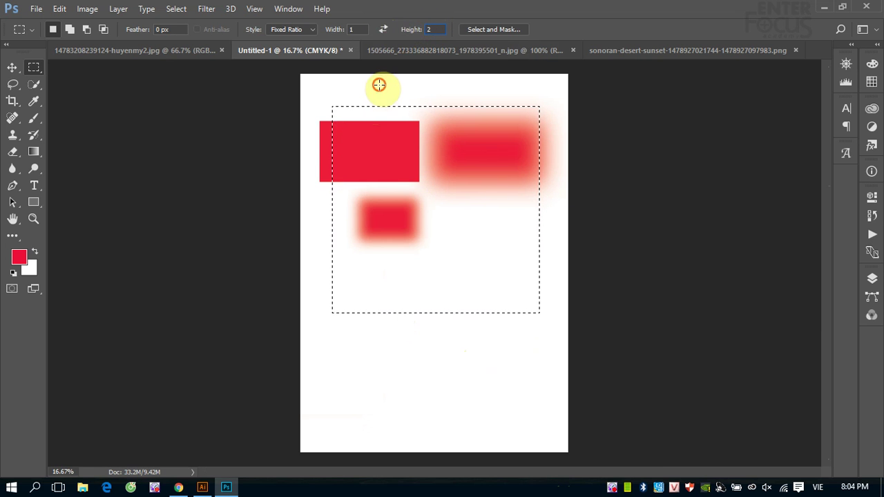
left_click_drag(380, 89, 402, 125)
left_click_drag(361, 147, 471, 306)
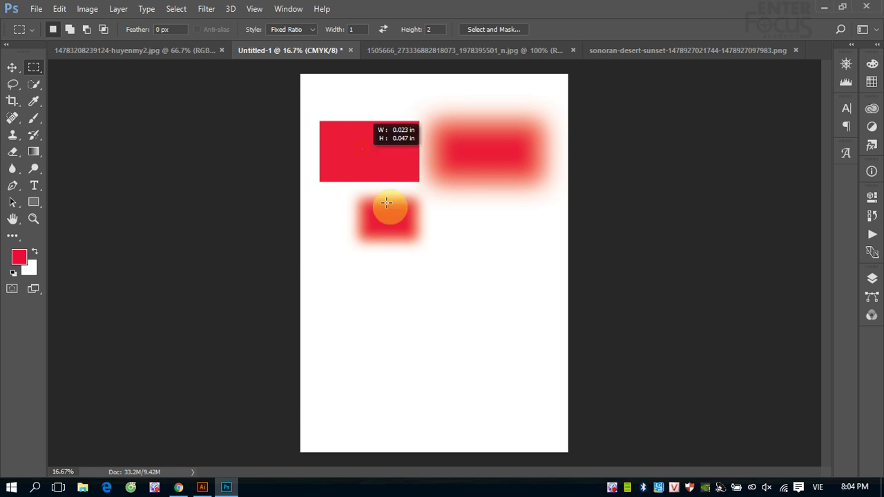
left_click_drag(335, 118, 543, 417)
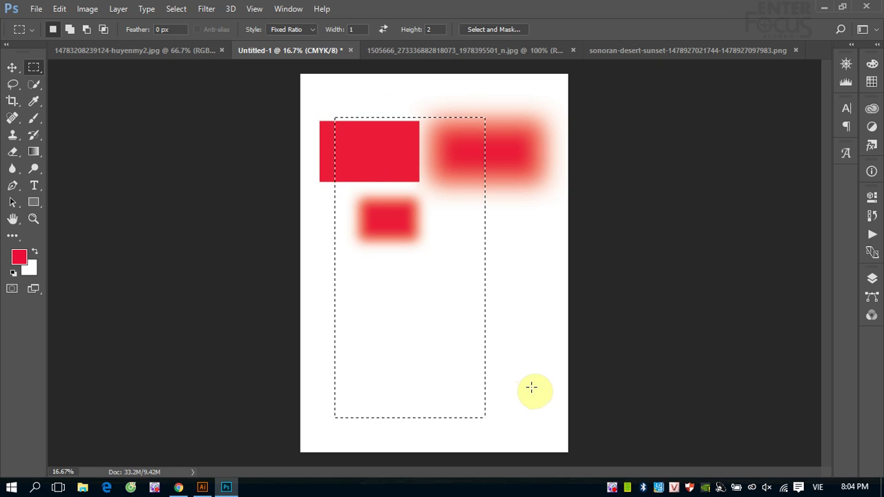
Reset the fixed-ratio height back to 1 and click off the selection
left_click(433, 29)
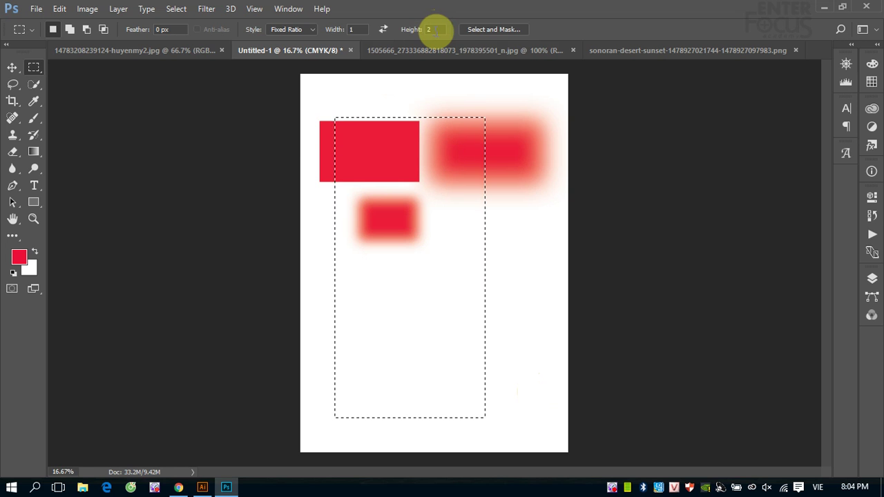
type("1")
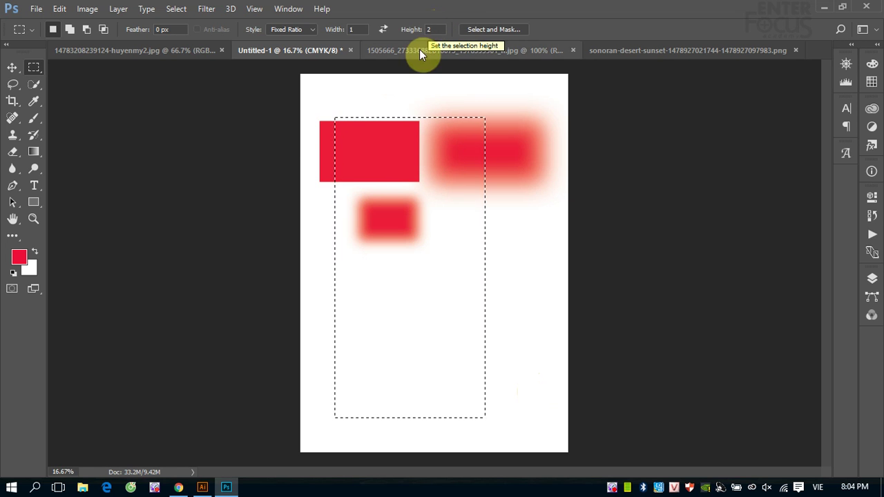
left_click(382, 115)
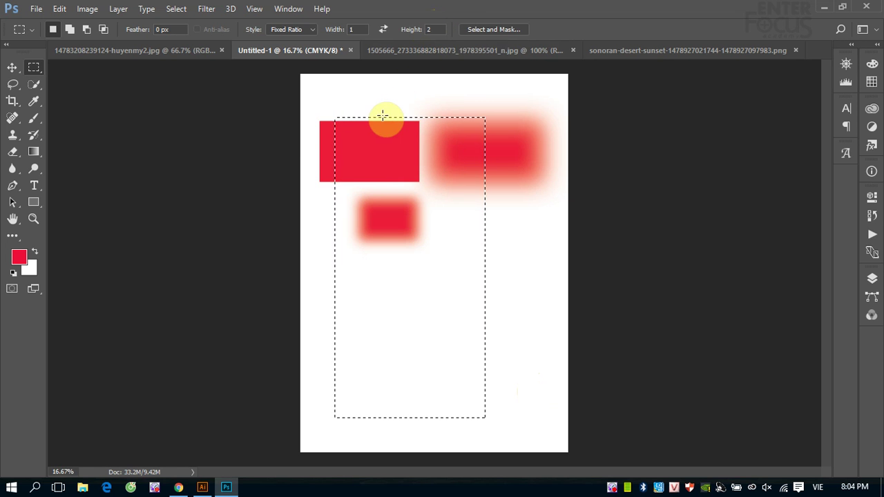
left_click(312, 32)
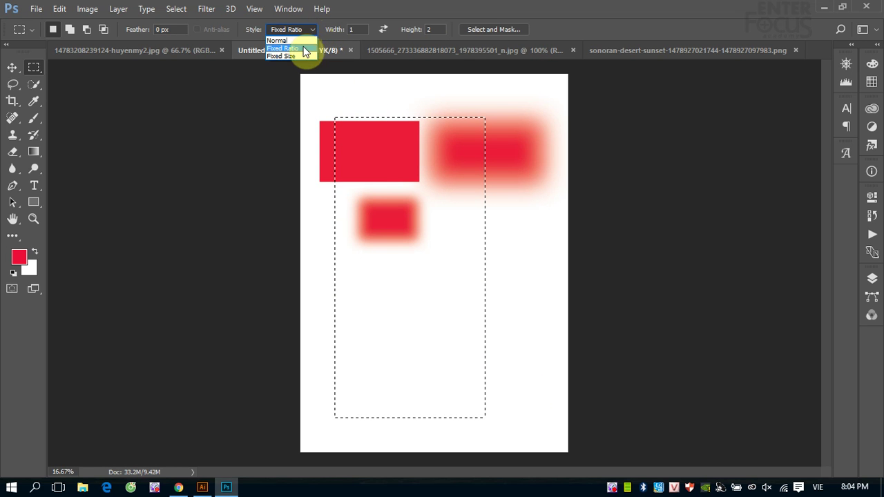
Switch the style back to Normal and draw a freeform rectangle over the red shapes
left_click(303, 41)
left_click(364, 102)
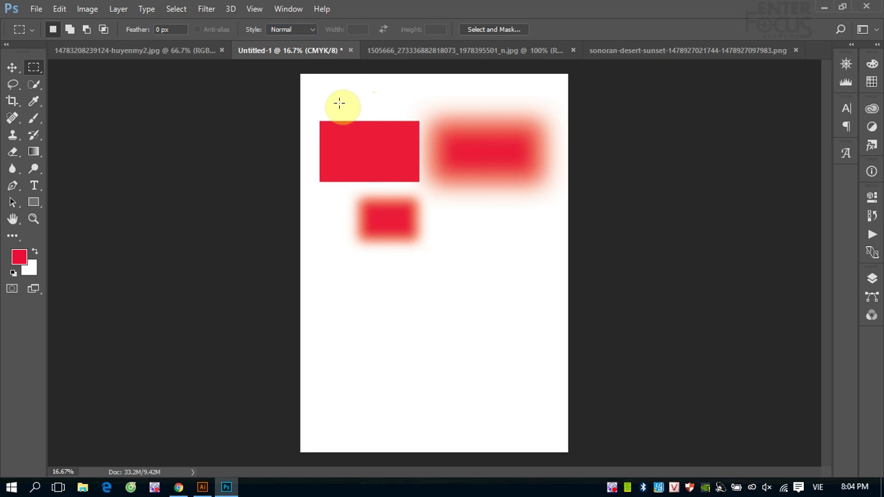
left_click_drag(332, 97, 530, 294)
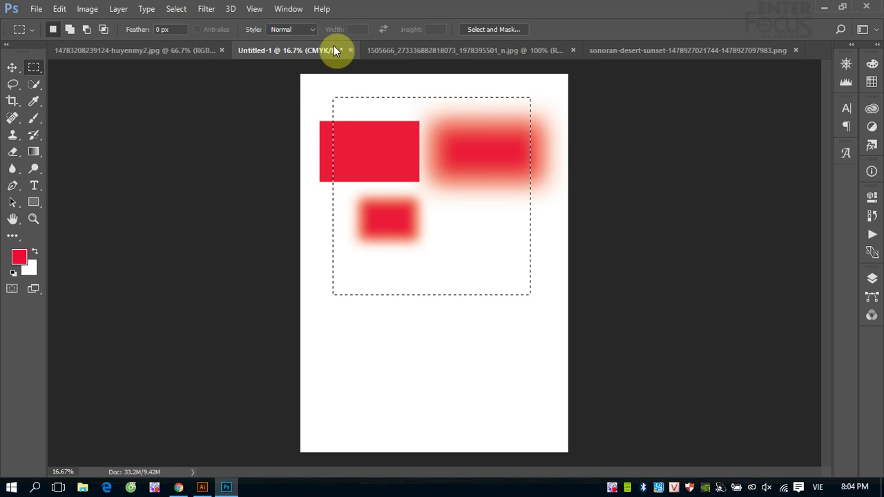
Set the style to Fixed Ratio, changing the height to 2 and back to 1
left_click(313, 31)
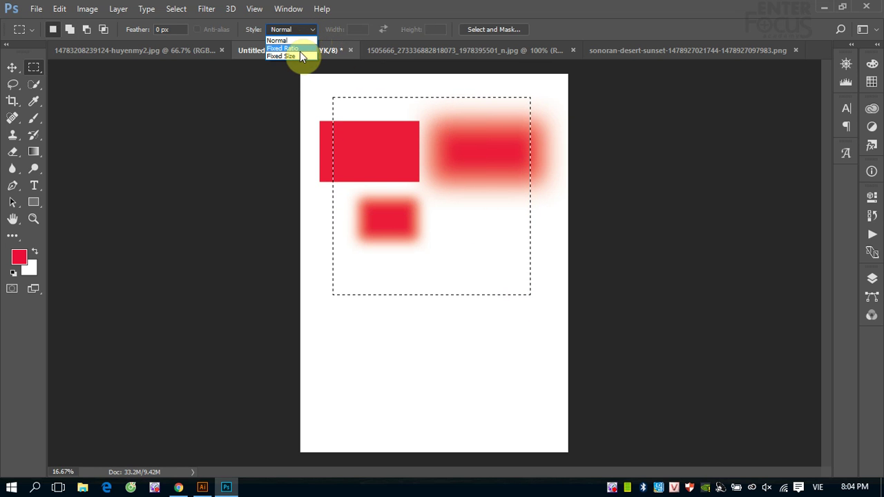
left_click(300, 49)
double_click(434, 29)
type("2")
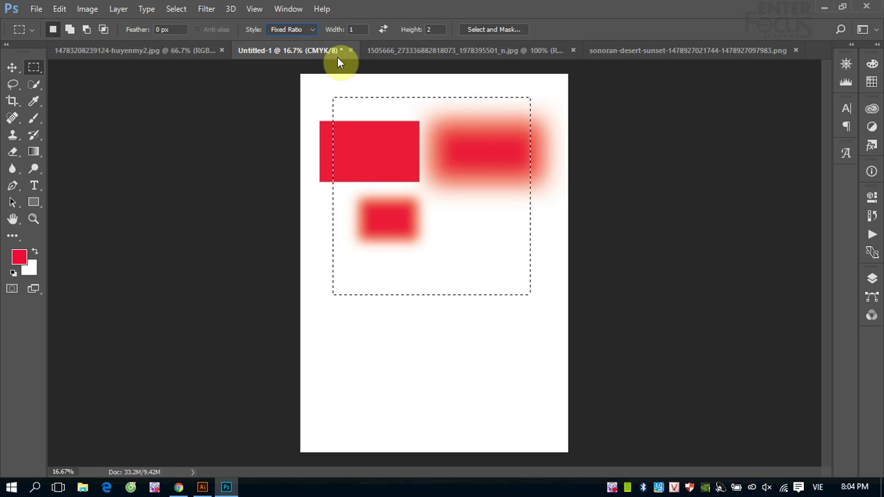
double_click(429, 30)
type("1")
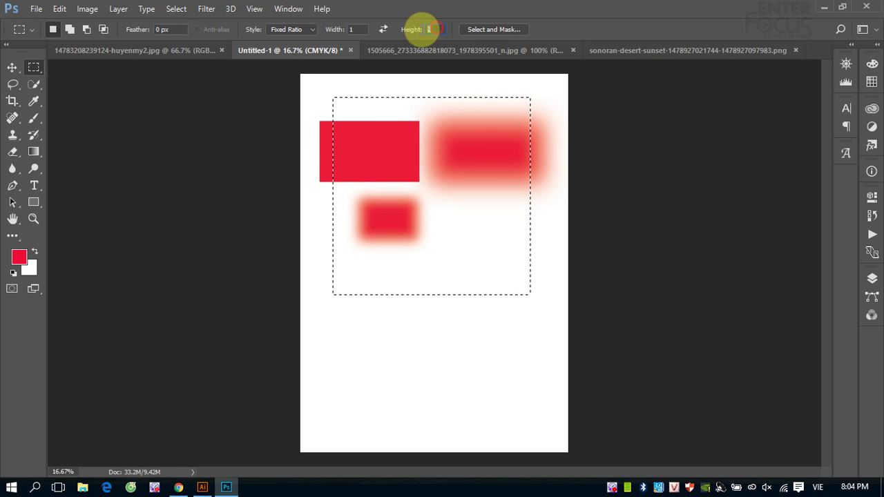
Return to Normal style and select the lower part of the right blurred red shape
left_click(422, 93)
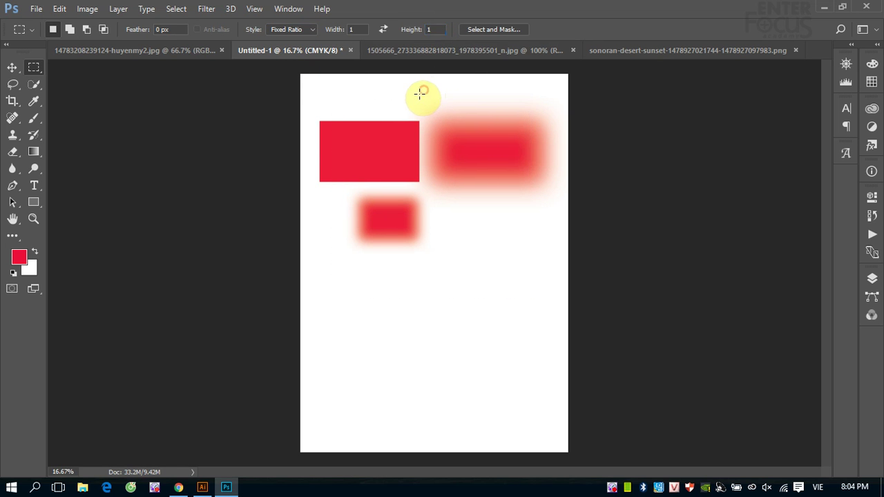
left_click(313, 29)
left_click(299, 40)
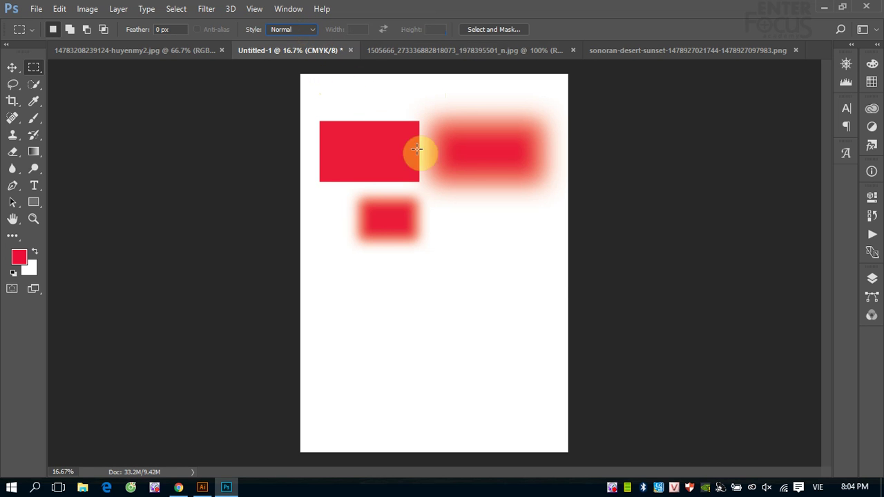
left_click_drag(437, 139, 553, 254)
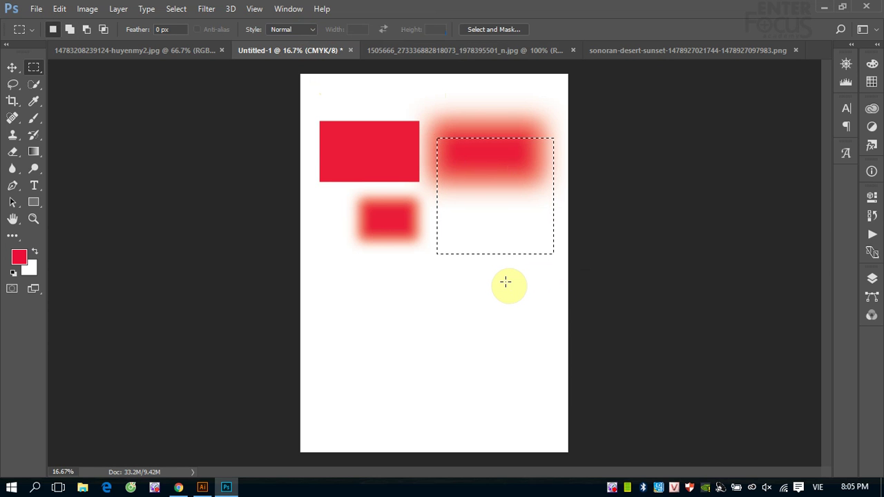
left_click(312, 30)
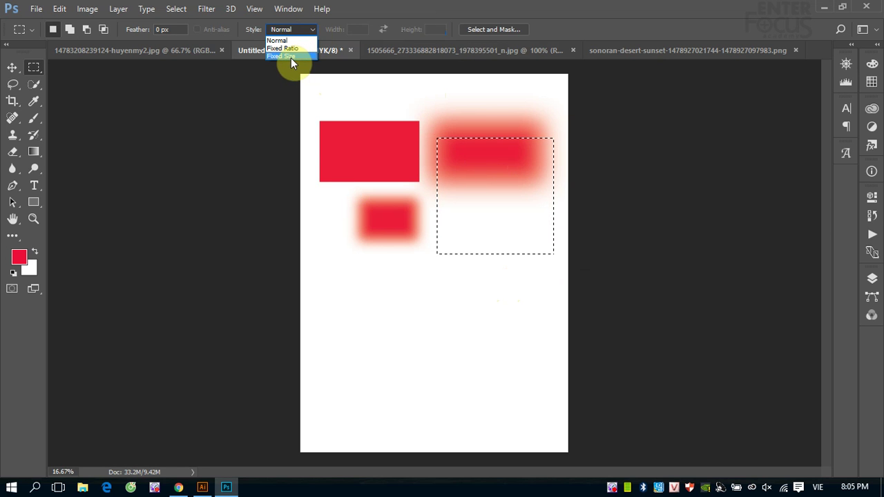
Set the marquee style to Fixed Size, place a 64×64 px square near the page top, and zoom in
left_click(291, 56)
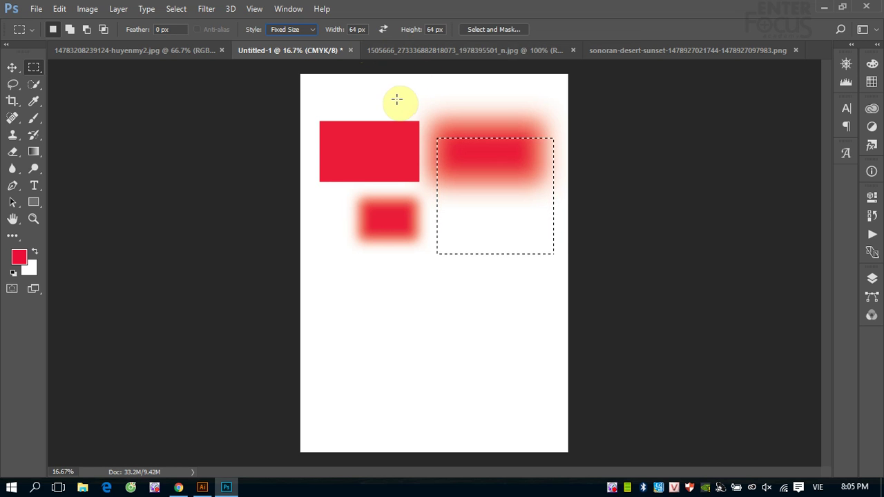
left_click(359, 103)
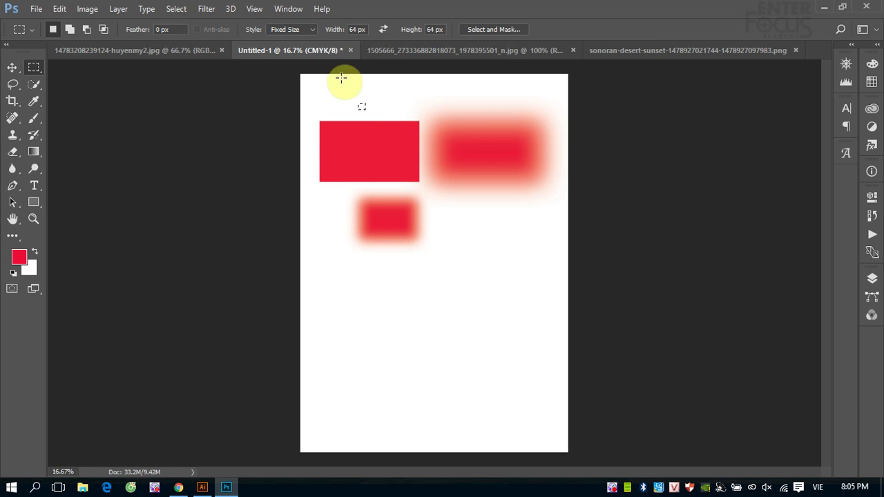
left_click_drag(345, 94, 415, 168)
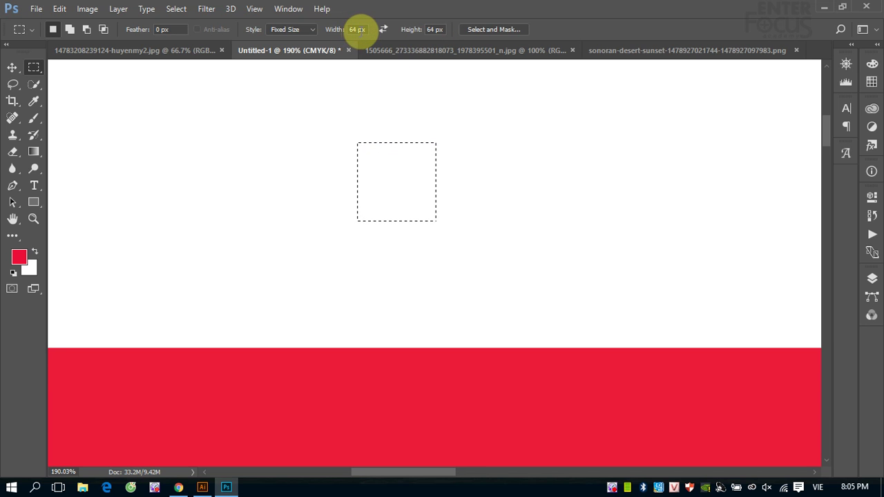
Set fixed Width and Height to 640 px and place a 640 px square selection over the red rectangle
left_click(354, 29)
type("0")
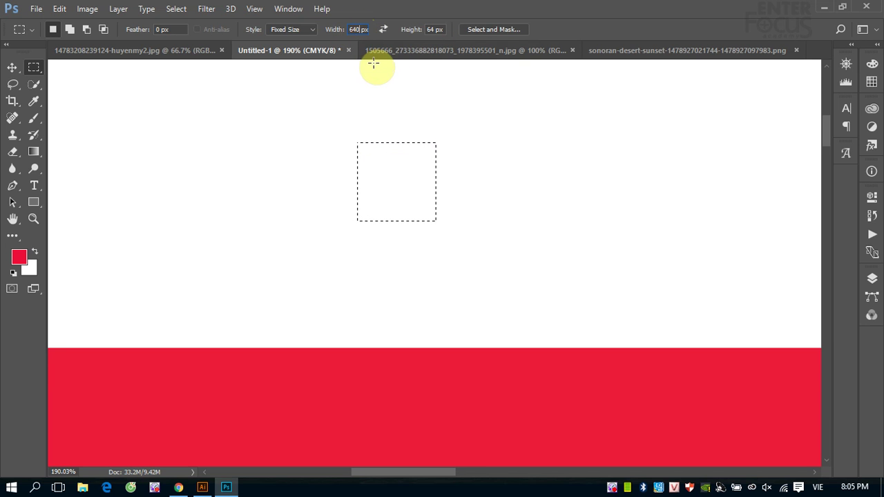
left_click(434, 29)
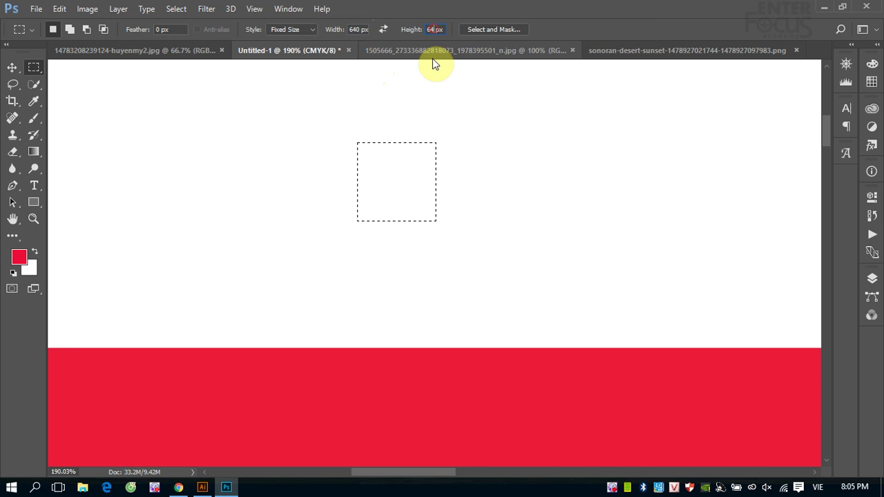
type("0")
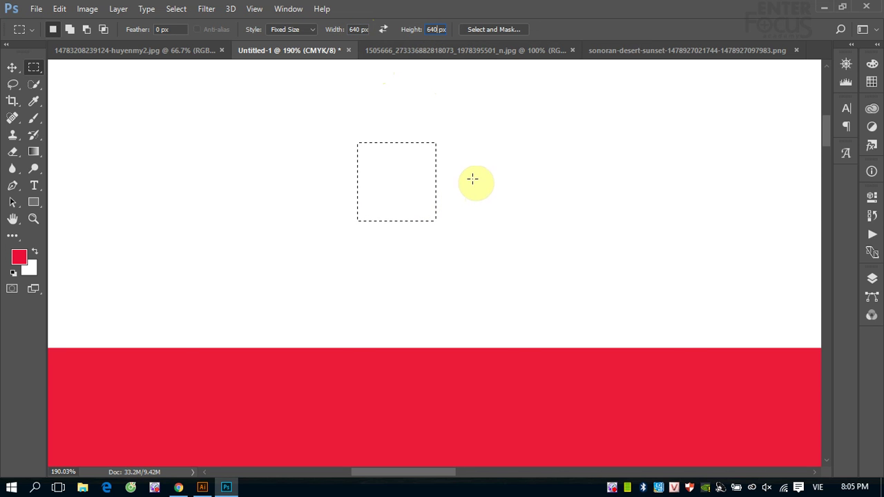
left_click(189, 174)
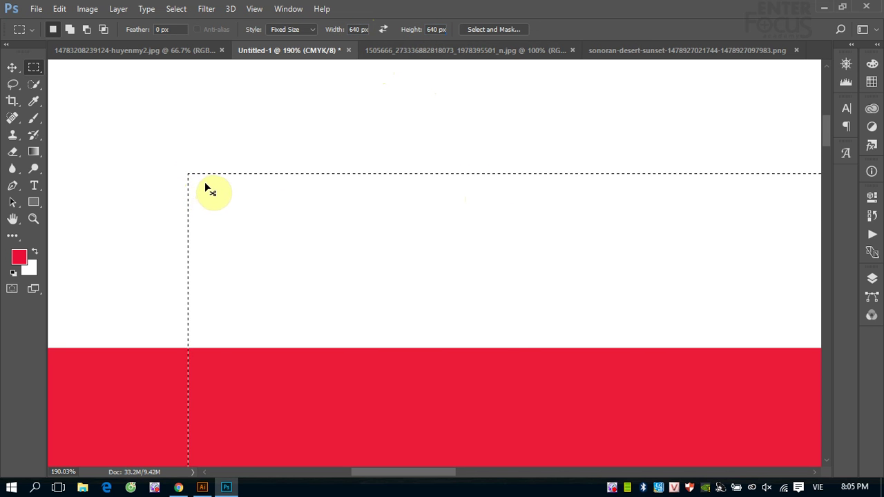
key("ctrl+minus")
key("ctrl+minus")
key("ctrl+minus")
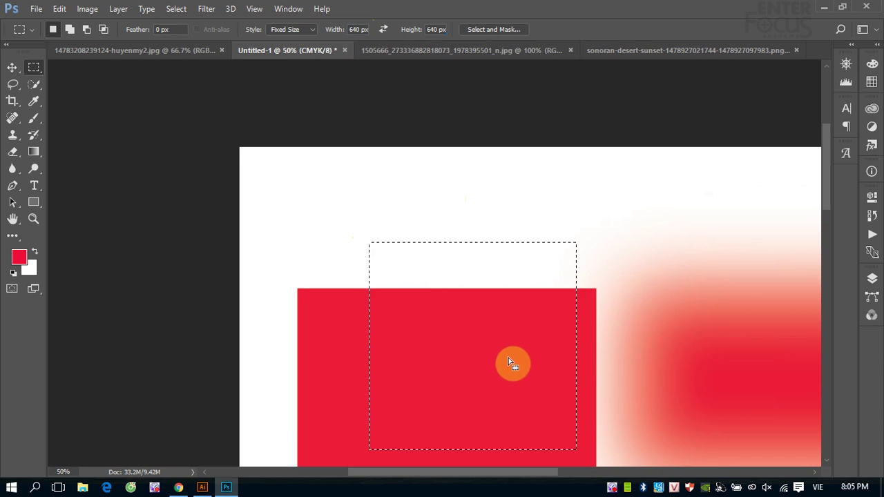
left_click_drag(511, 362, 475, 271)
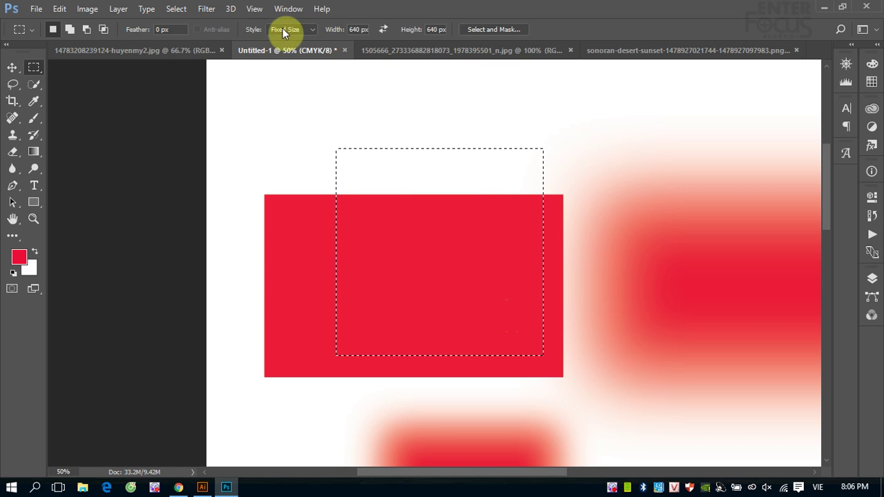
left_click(313, 30)
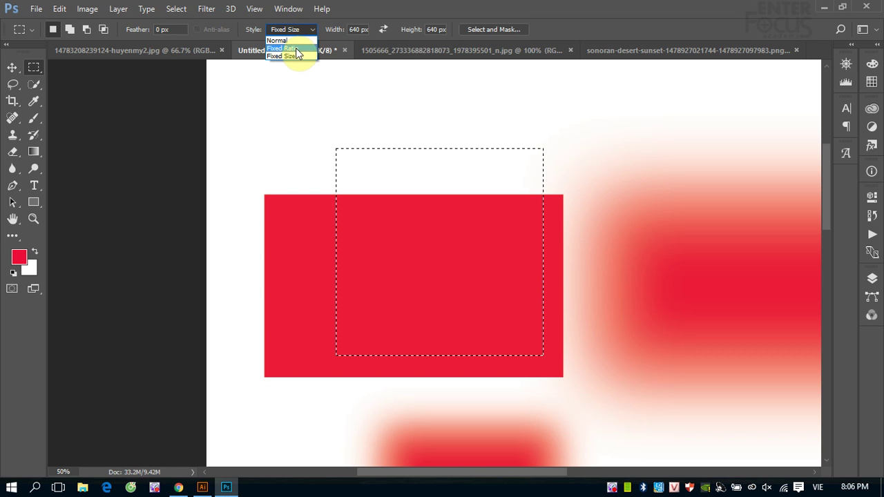
left_click(297, 49)
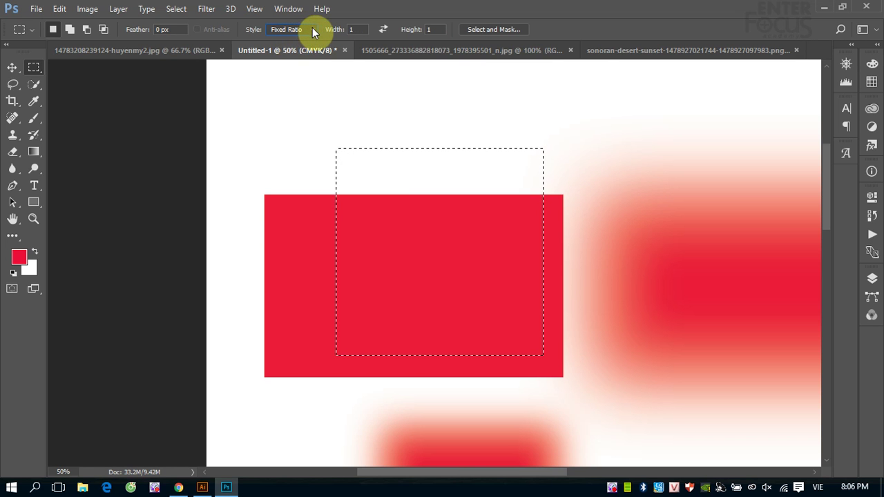
left_click(312, 29)
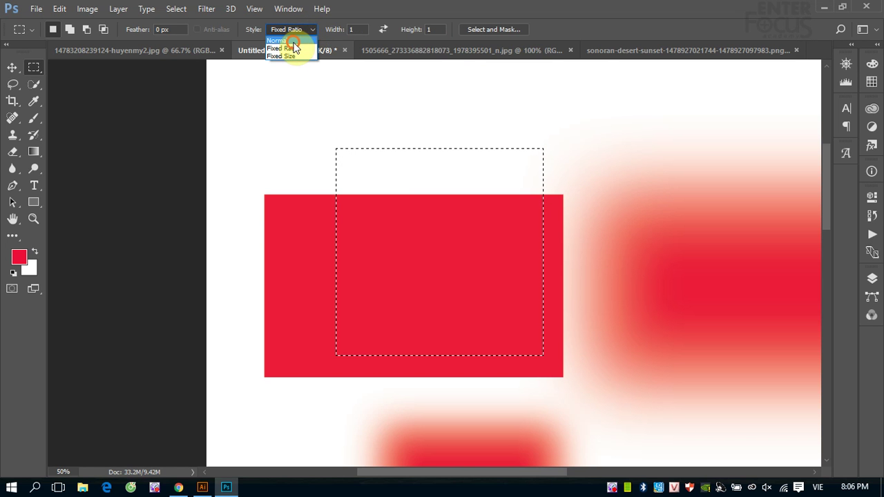
left_click(293, 42)
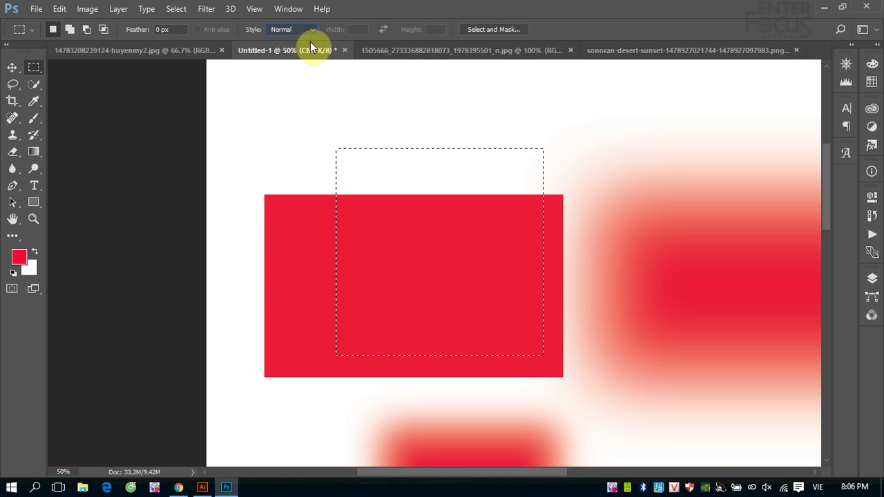
left_click(310, 30)
left_click(295, 58)
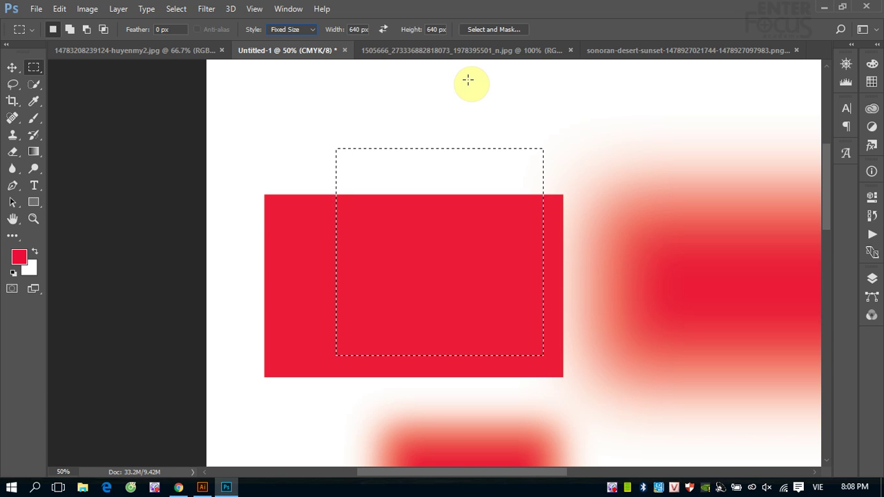
Change the marquee Style from Fixed Size back to Normal, then show the marquee tool flyout
left_click(311, 29)
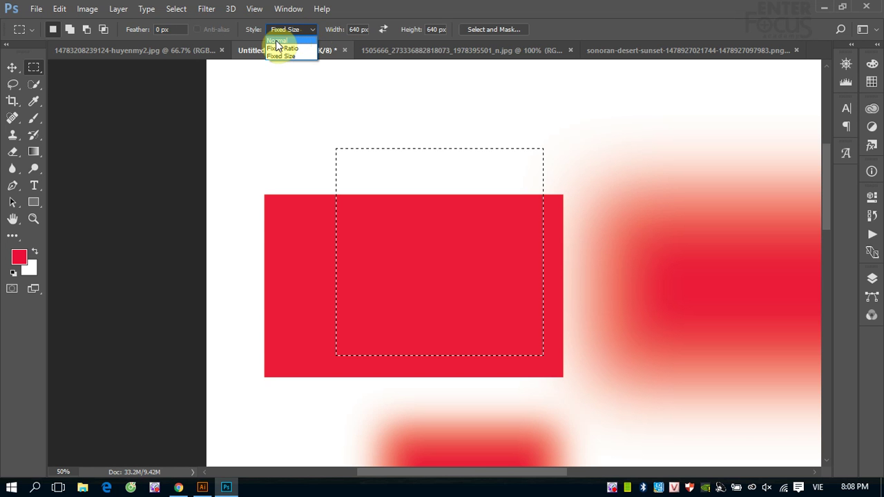
left_click(33, 68)
right_click(33, 69)
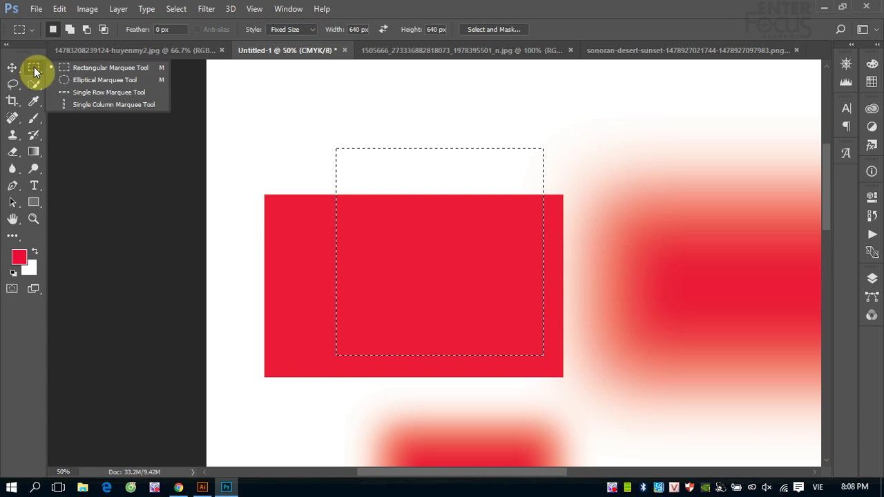
left_click(315, 30)
left_click(283, 35)
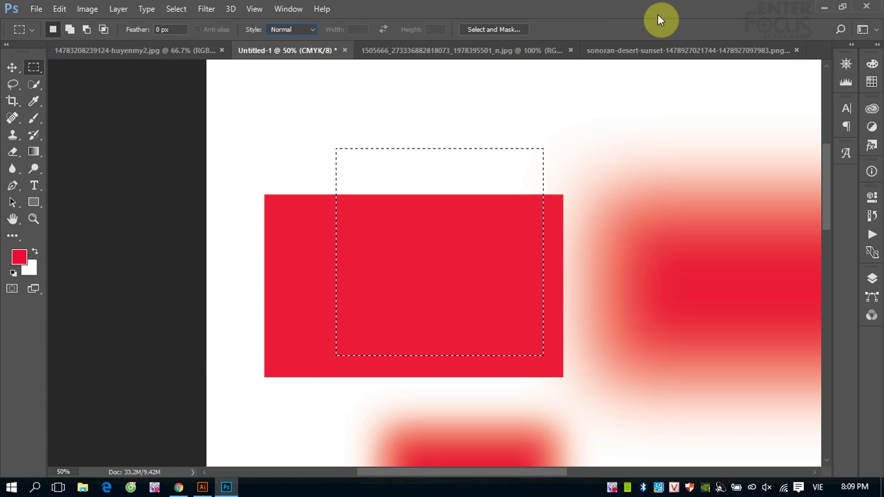
right_click(31, 68)
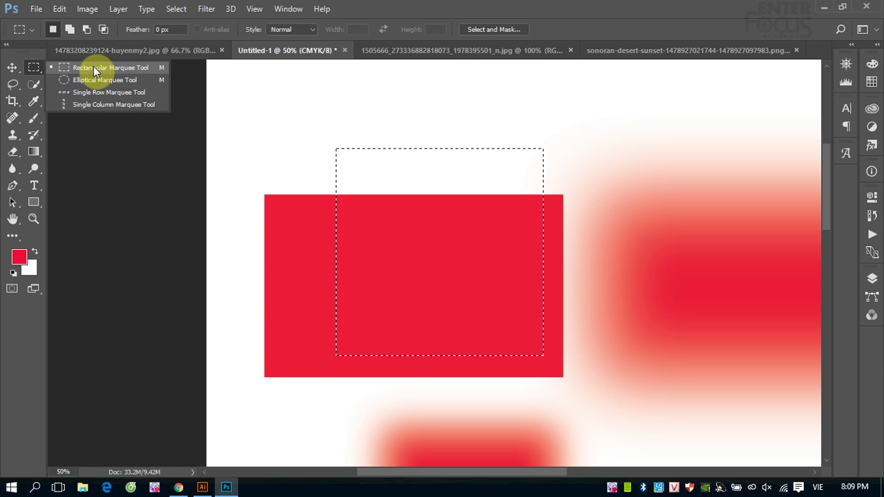
Dismiss the marquee variants flyout and return to the Rectangular Marquee tool with M
left_click(420, 11)
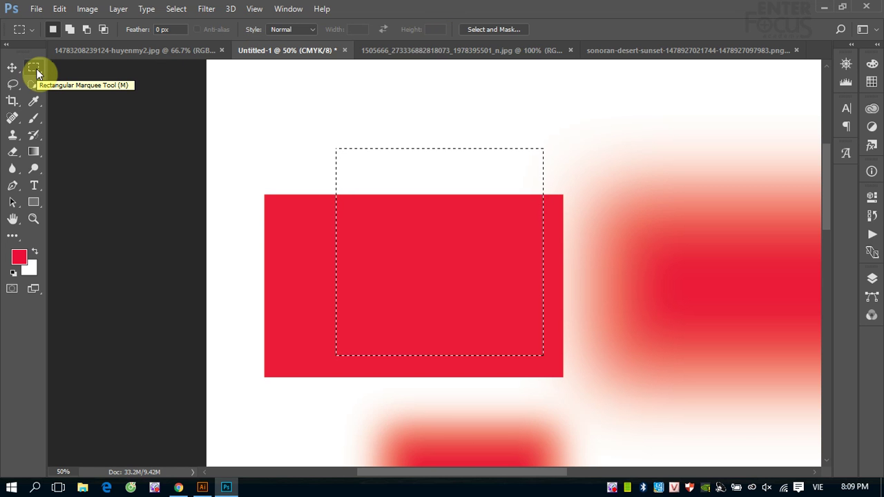
left_click(36, 71)
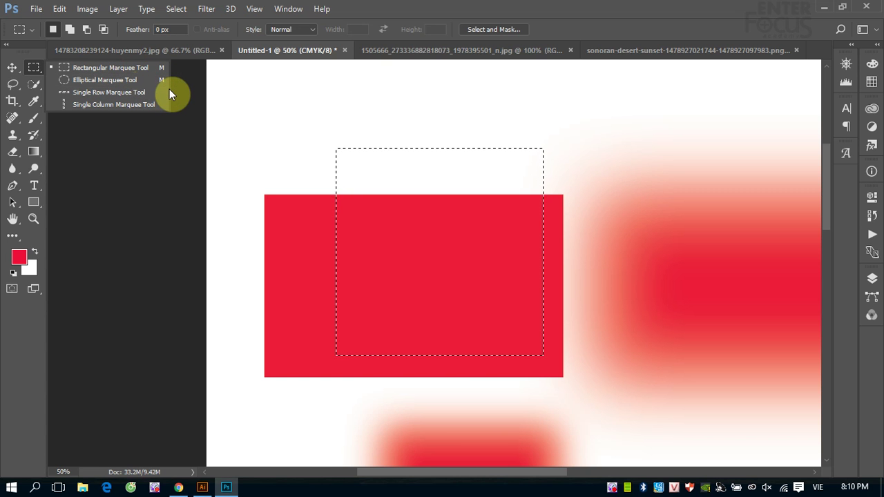
left_click(10, 69)
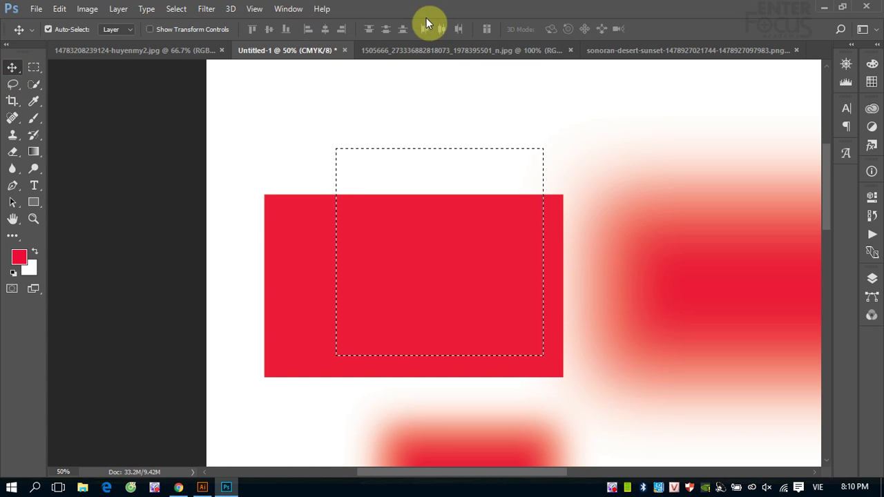
key("m")
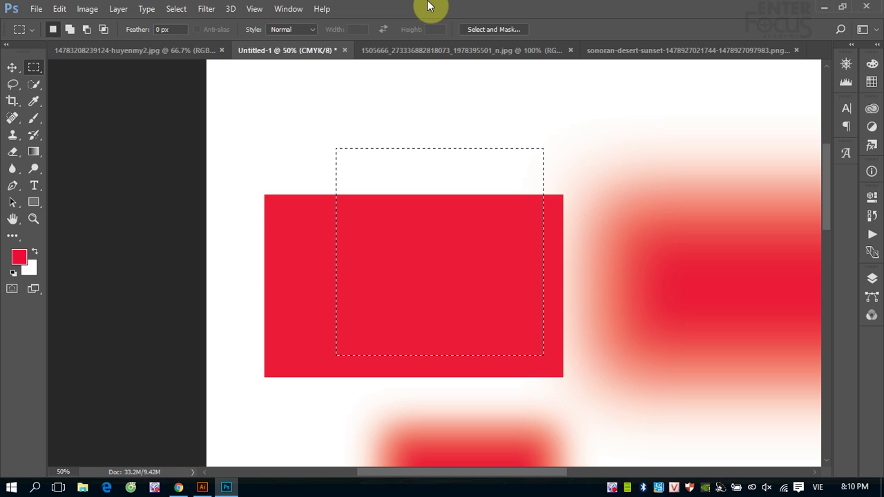
Toggle between the Elliptical and Rectangular Marquee tools with Shift+M
right_click(31, 66)
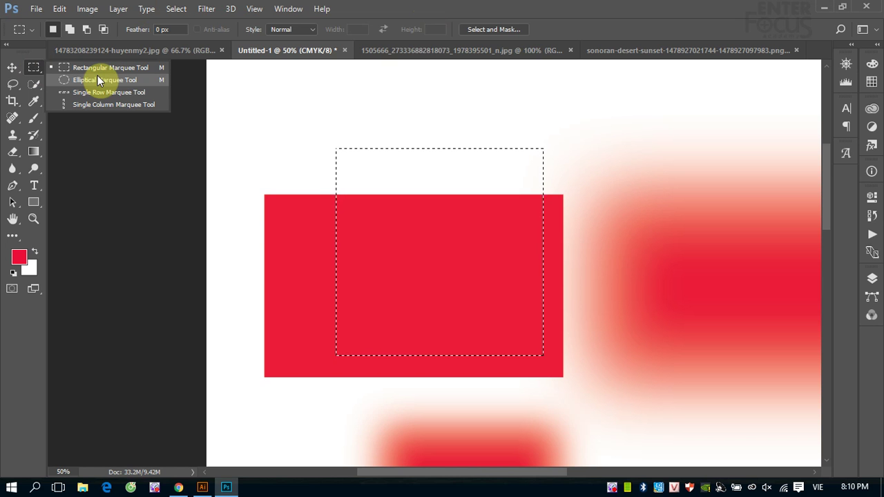
left_click(425, 7)
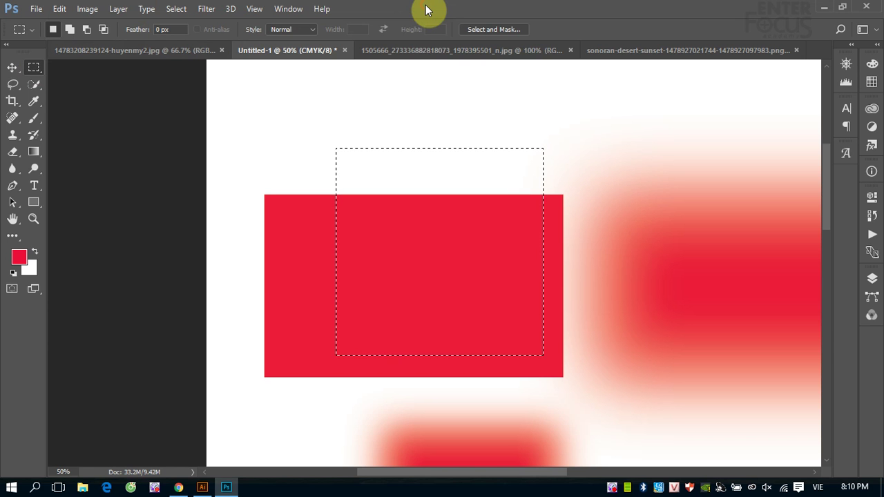
key("shift+m")
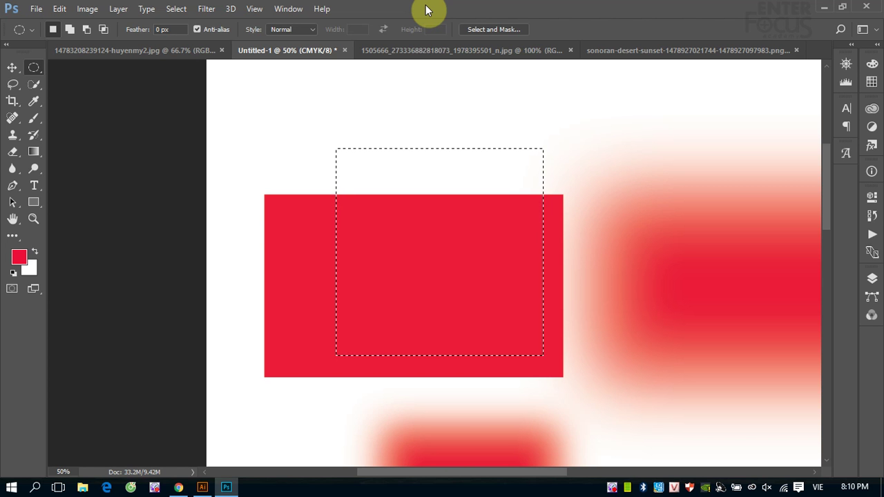
key("shift+m")
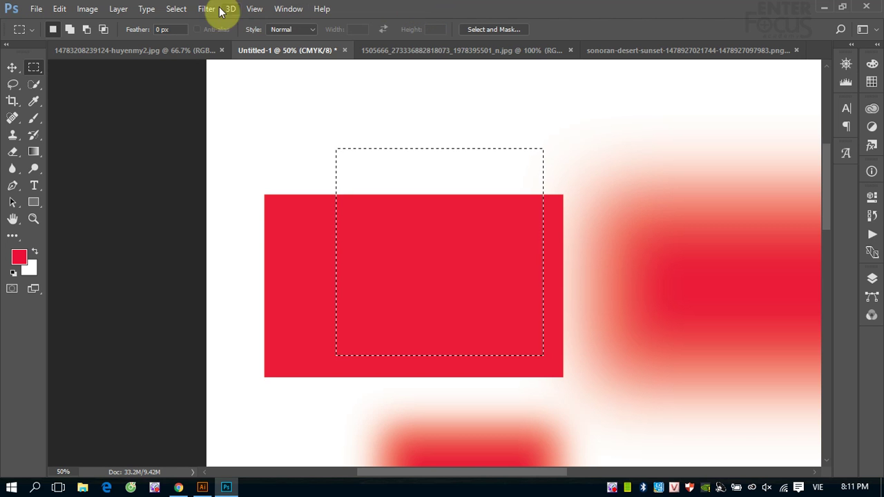
Pick Elliptical Marquee from the flyout, compare it with Rectangular, and leave Elliptical active
right_click(33, 69)
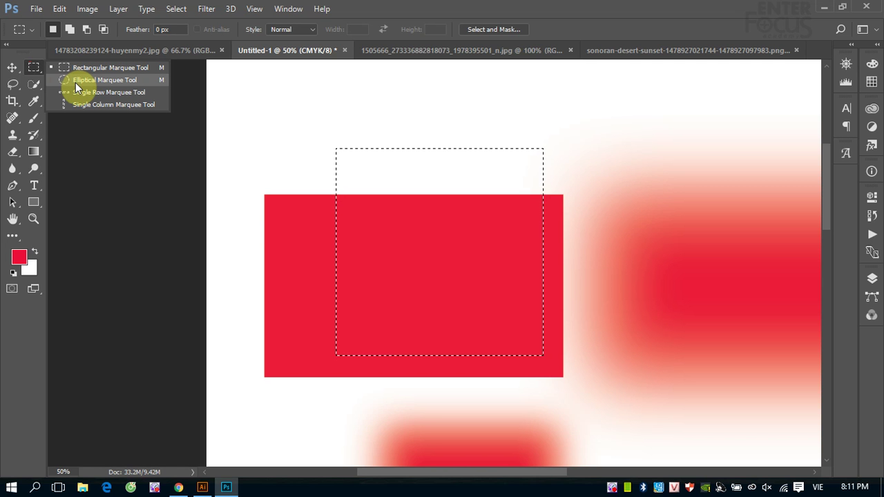
left_click(77, 85)
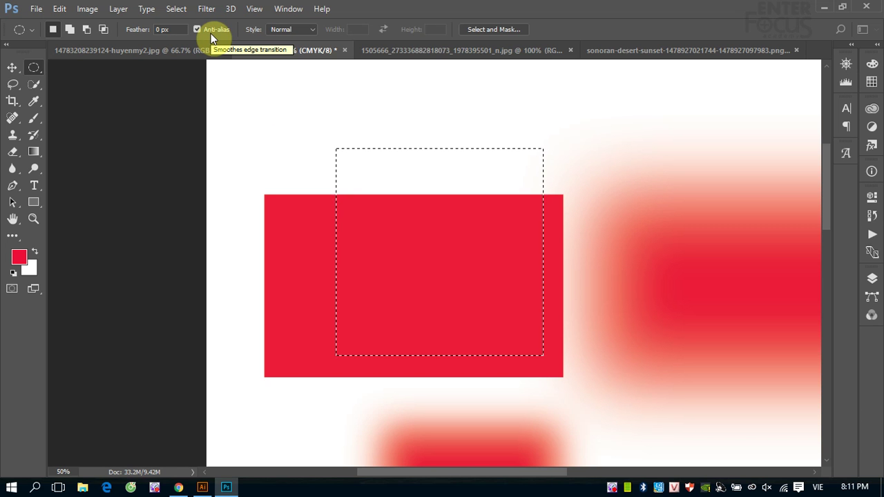
right_click(38, 64)
left_click(66, 65)
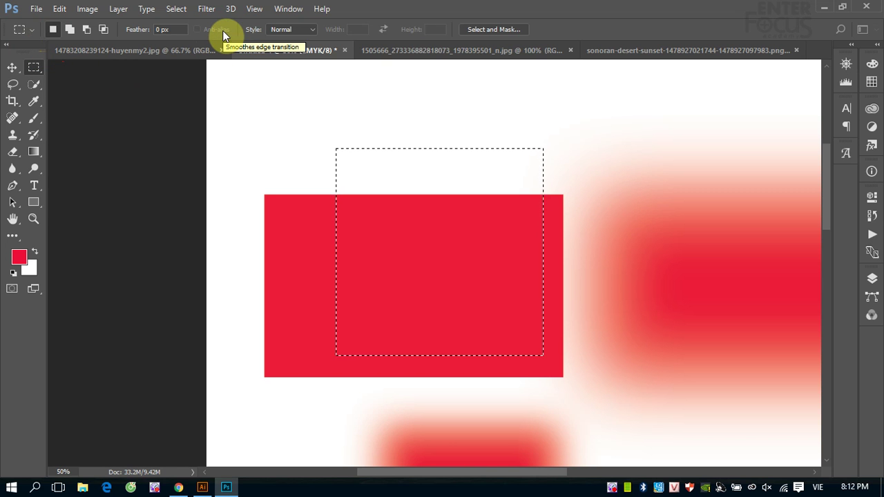
right_click(34, 66)
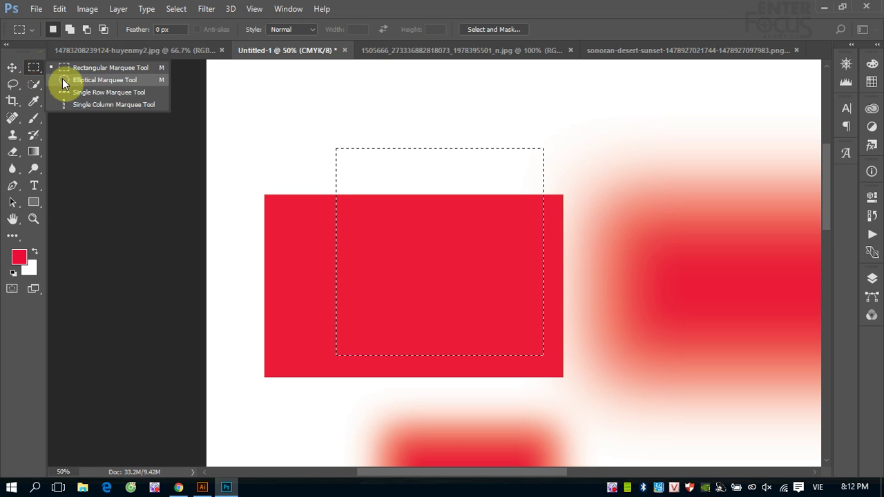
left_click(63, 78)
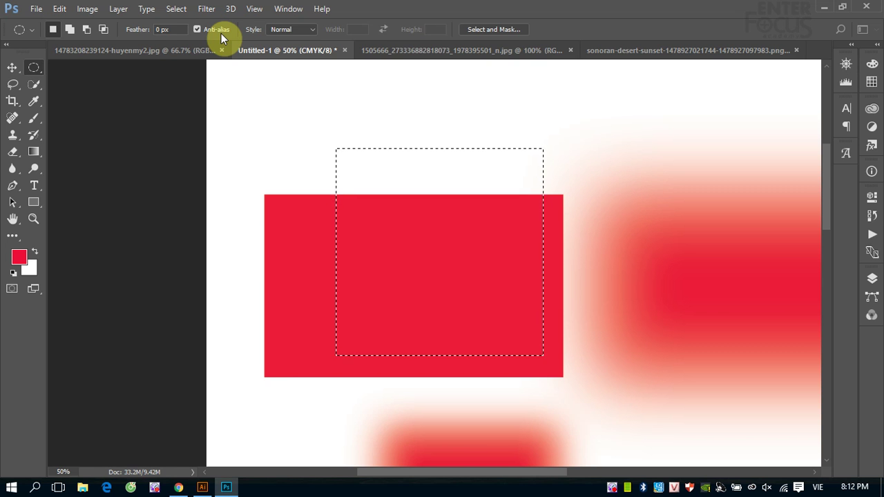
key("ctrl+minus")
key("ctrl+minus")
key("ctrl+minus")
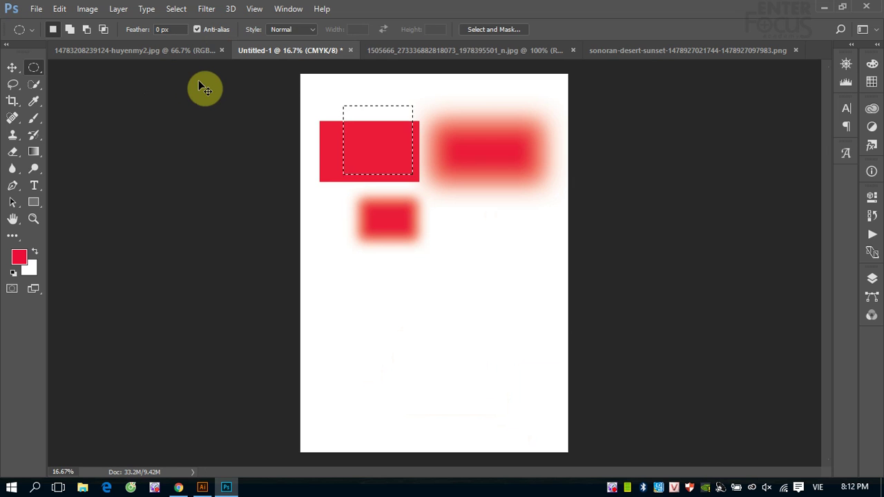
Erase all red shapes from the canvas using Select All, Delete and Deselect
key("ctrl+a")
key("Delete")
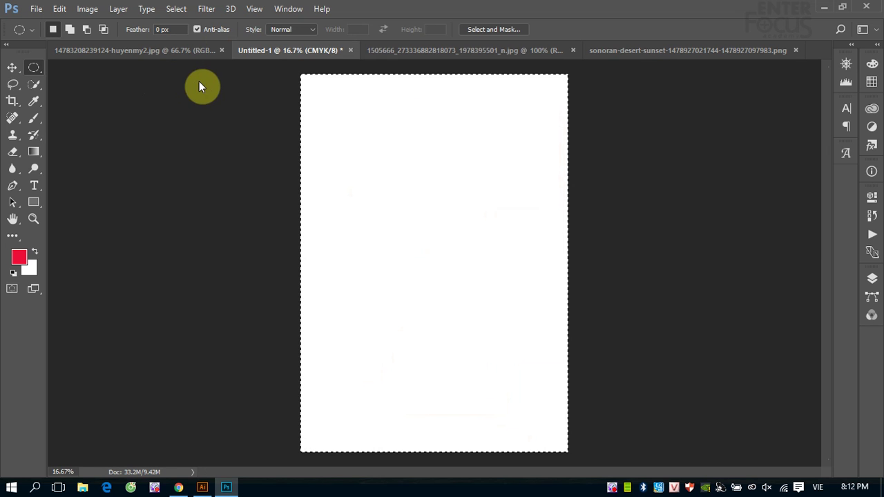
key("ctrl+d")
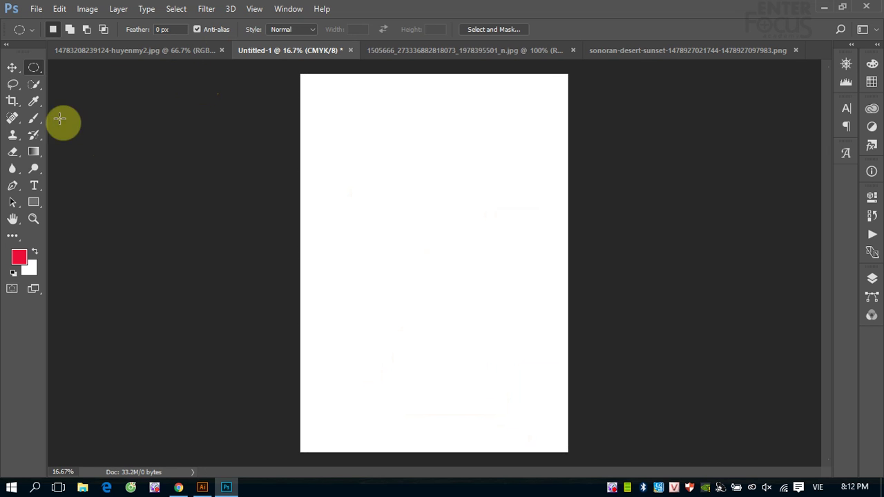
Keep the Elliptical Marquee tool active and turn off Anti-alias
right_click(33, 67)
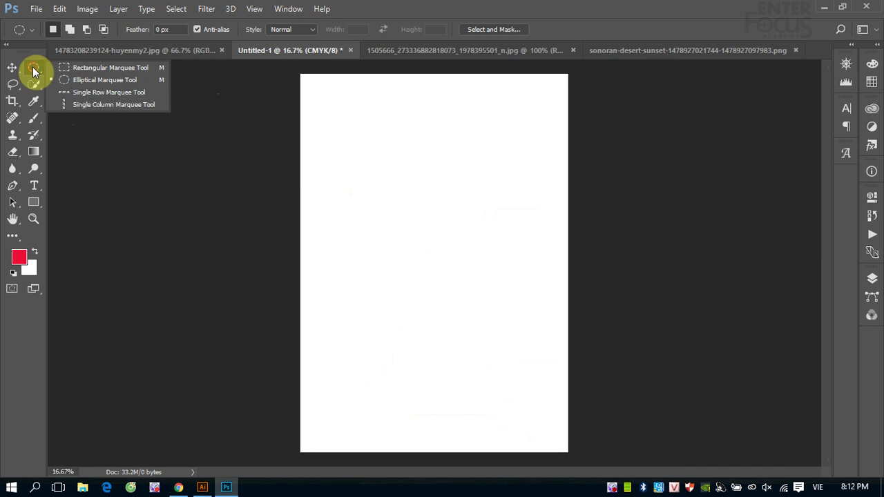
left_click(69, 79)
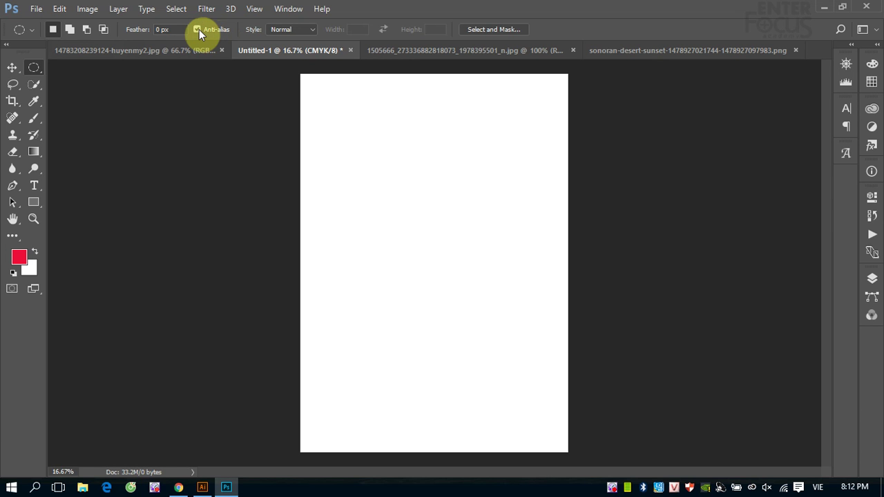
left_click(198, 30)
Set the elliptical marquee Style to Fixed Size with Width 200 px and Height 200 px
left_click(312, 30)
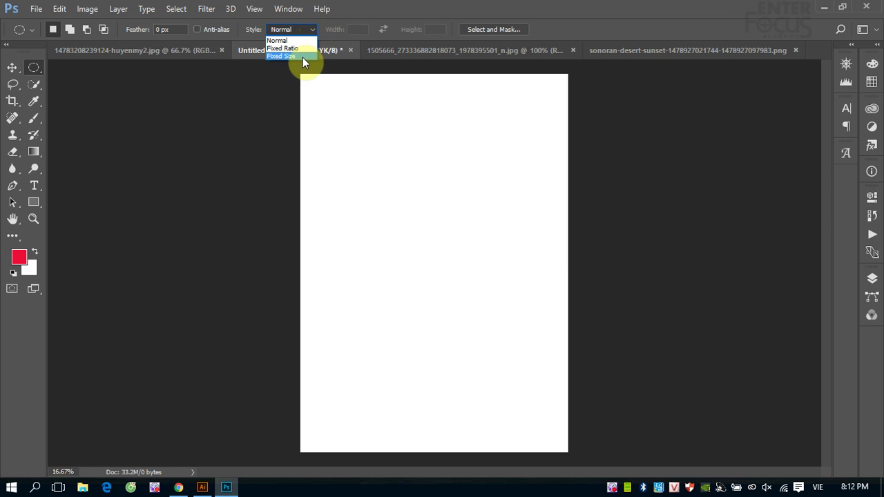
left_click(304, 58)
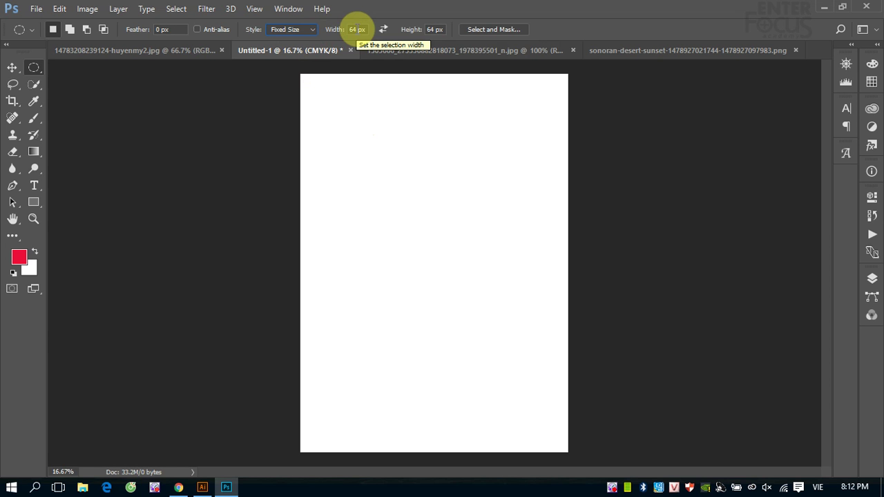
left_click(356, 29)
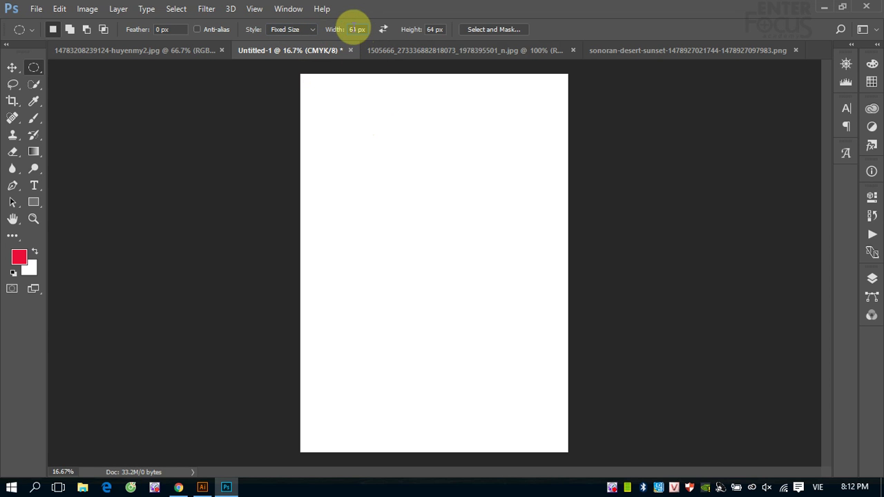
type("64")
key("Return")
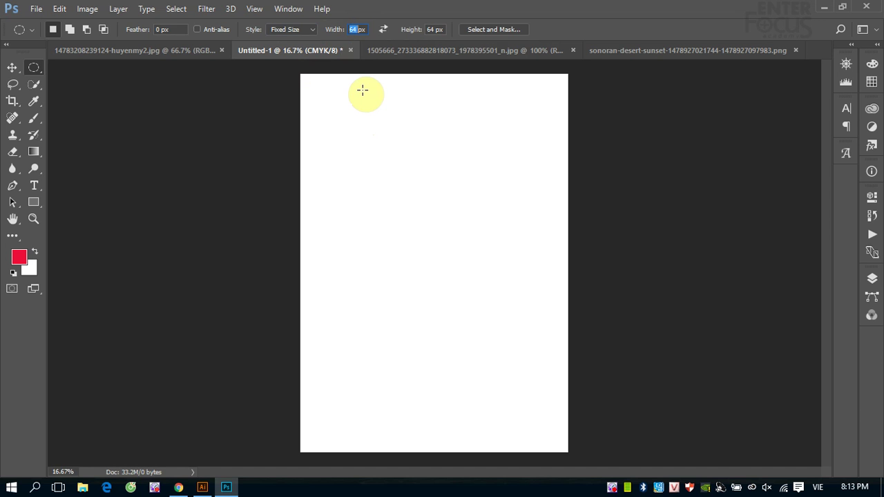
type("50")
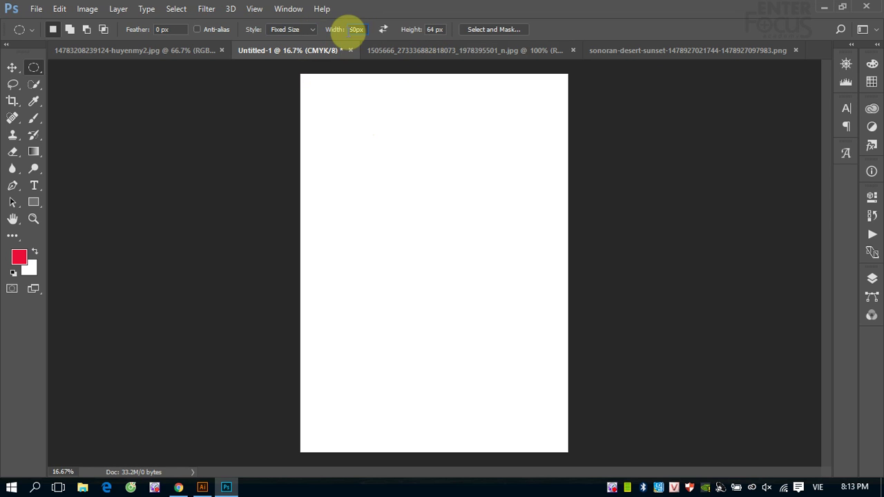
double_click(355, 29)
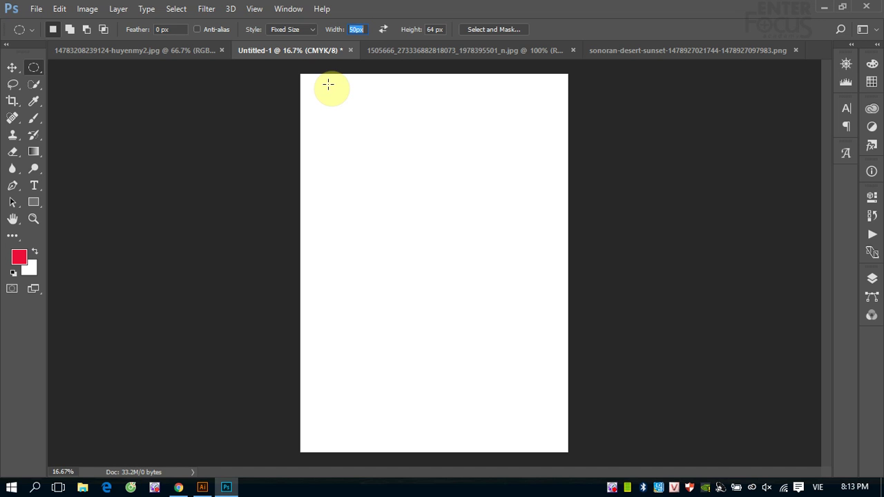
type("200")
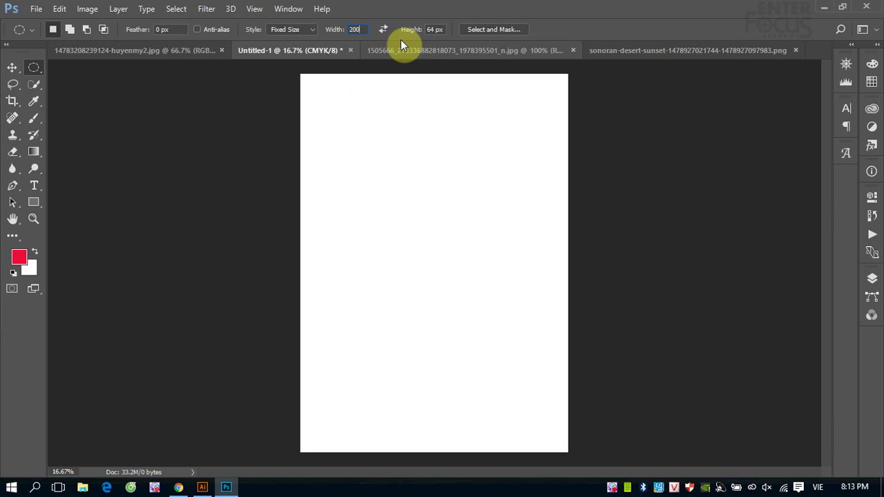
left_click(434, 29)
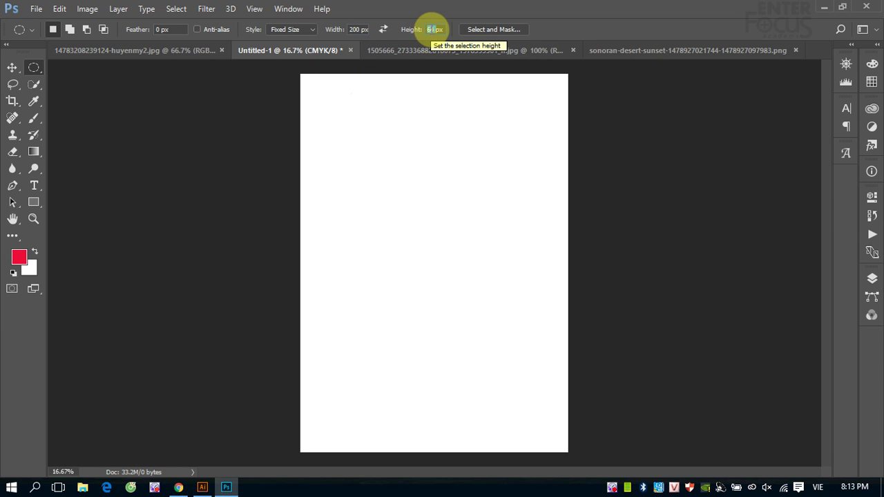
type("200")
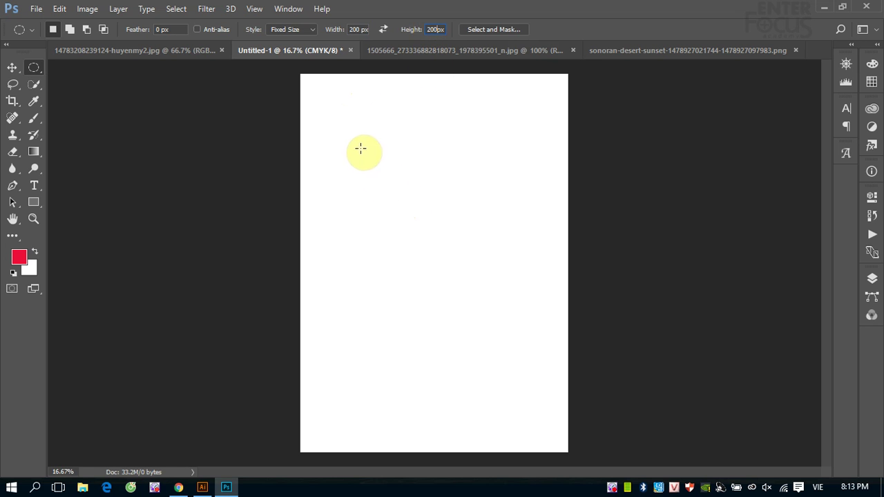
Place a 200 px circle selection at the upper left, zoom in, and re-enable Anti-alias
left_click(345, 151)
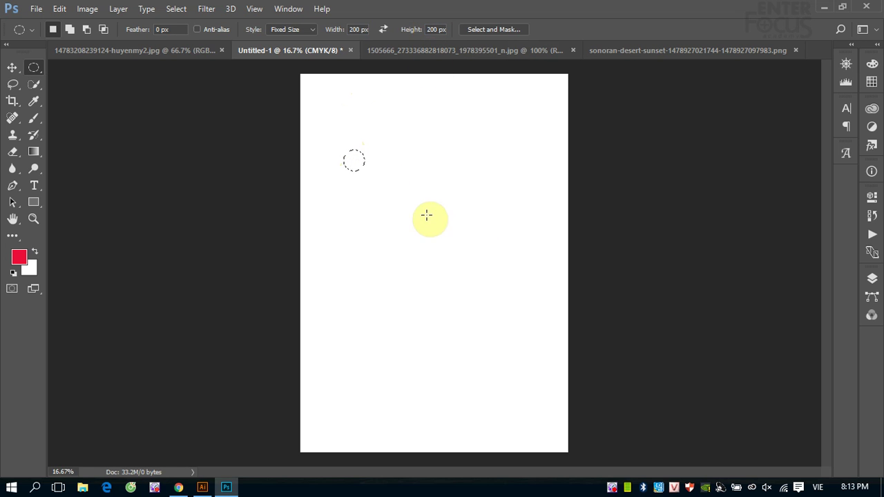
left_click_drag(332, 138, 475, 241)
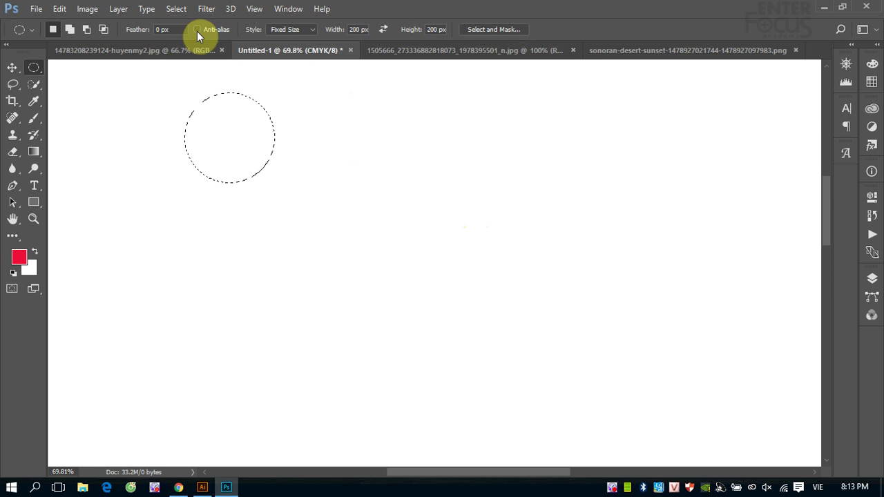
left_click(197, 30)
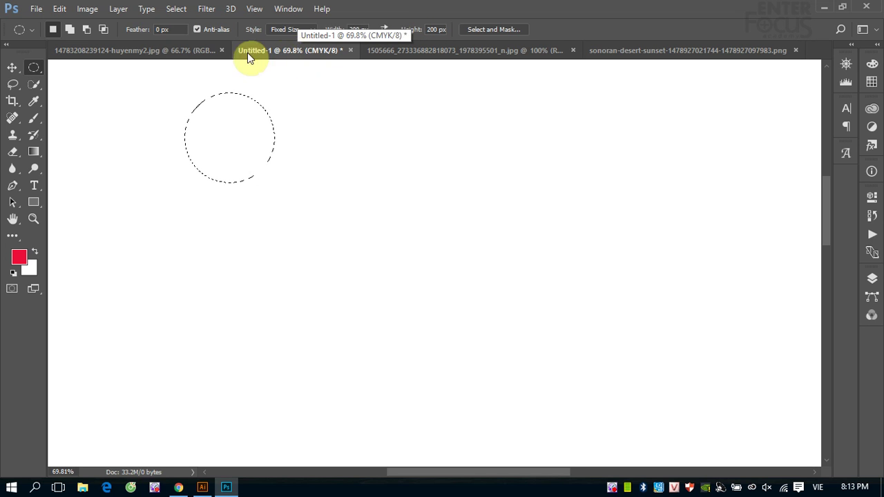
Switch to Add to selection and place a second 200 px circle right of the first
left_click(70, 30)
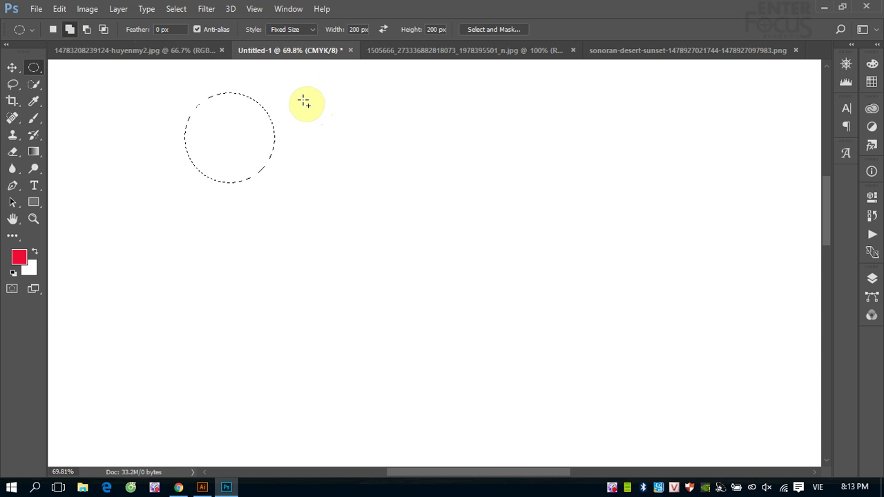
left_click(304, 102)
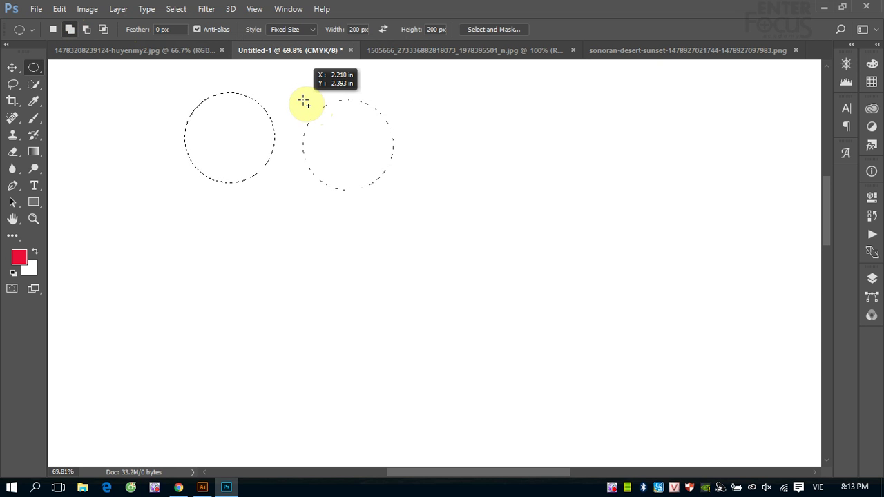
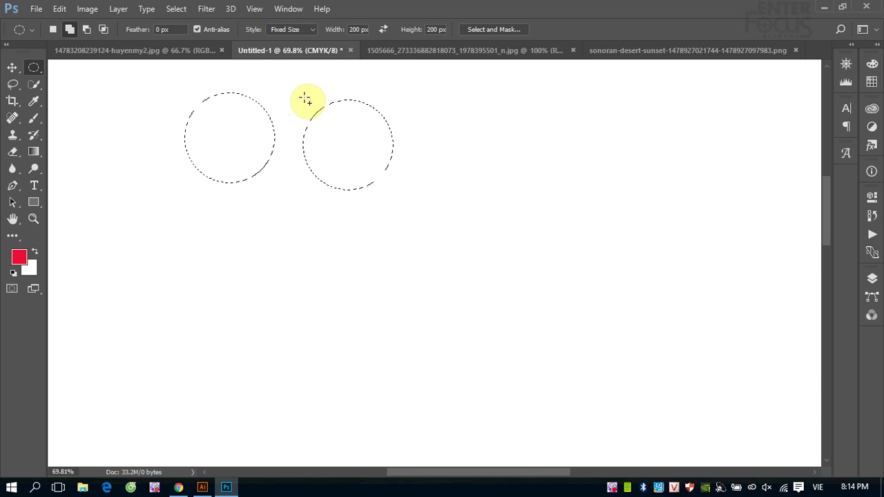
Zoom in to inspect the right circle's selection edge, then zoom back out to both circles
key("ctrl+space")
left_click_drag(310, 98, 343, 142)
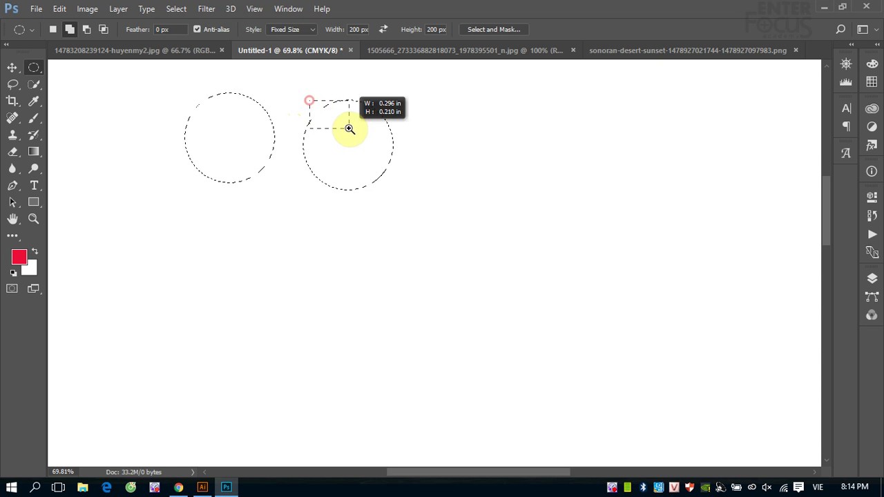
left_click_drag(442, 136, 406, 236)
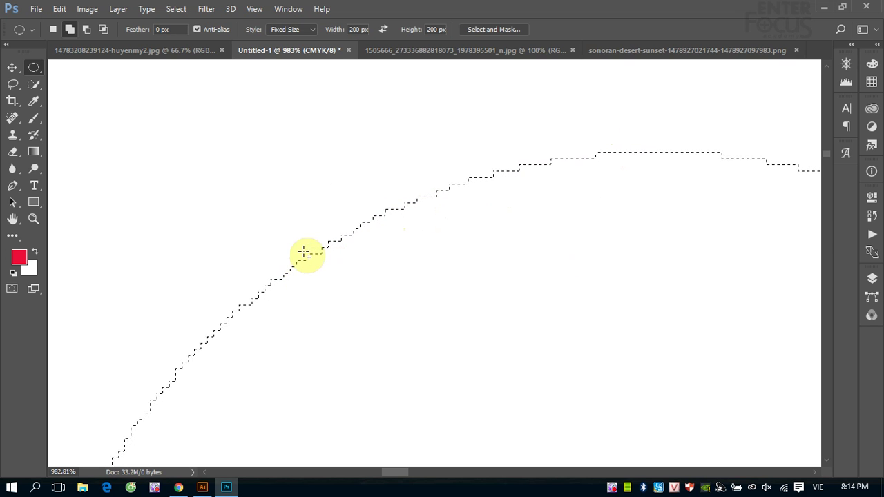
key("ctrl+d")
key("ctrl+minus")
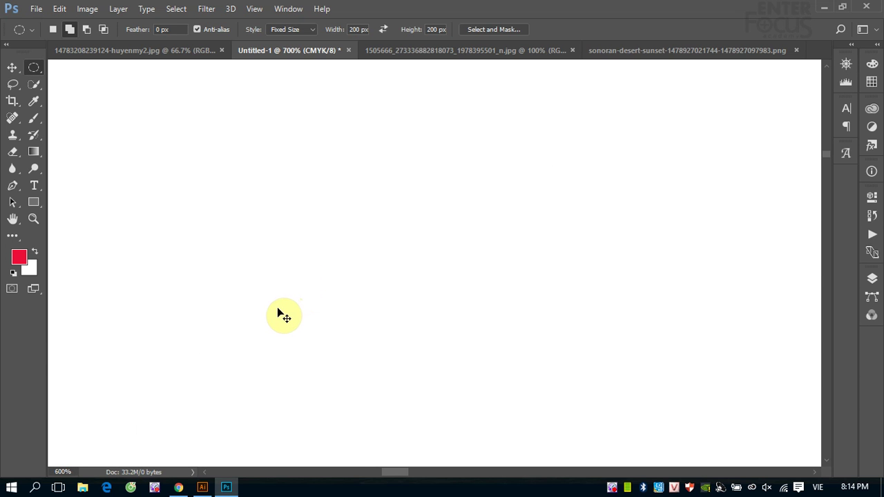
key("ctrl+minus")
key("ctrl+minus")
key("ctrl+minus")
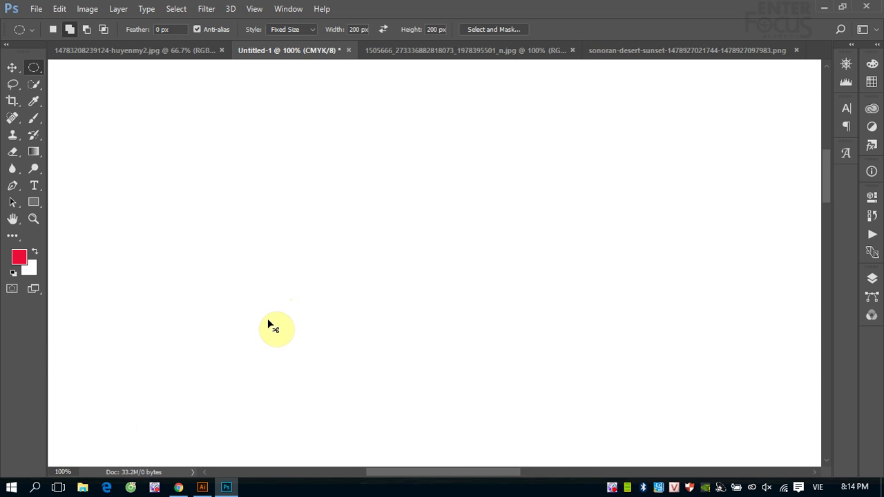
key("ctrl+minus")
key("ctrl+minus")
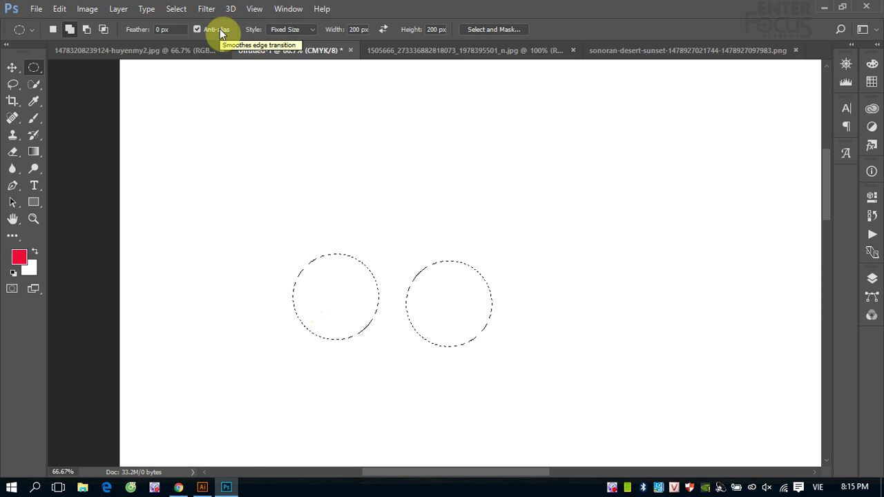
Fill both circular selections with the red foreground colour via Edit > Fill
left_click(60, 9)
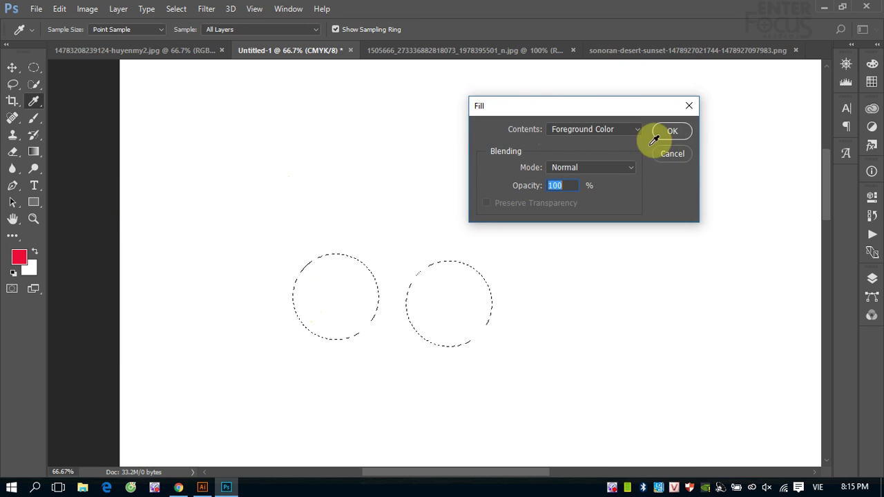
left_click(669, 129)
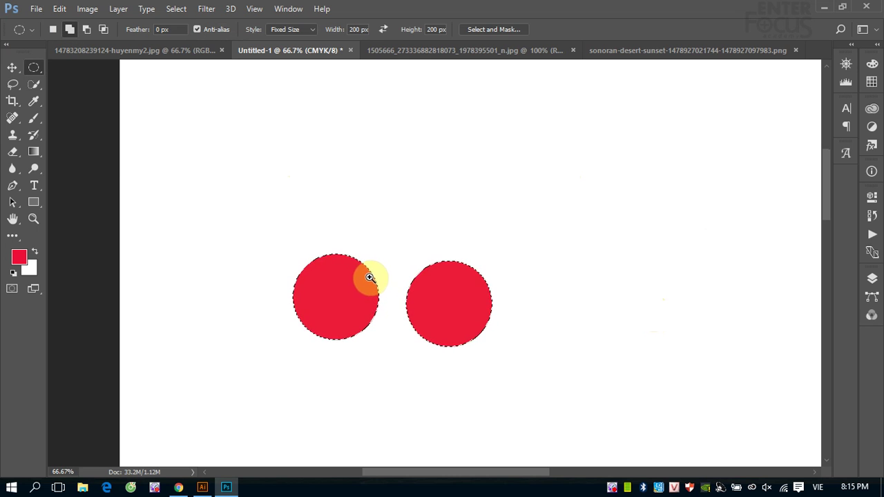
mouse_move(283, 252)
left_mouse_down()
mouse_move(387, 359)
mouse_move(391, 339)
left_mouse_up()
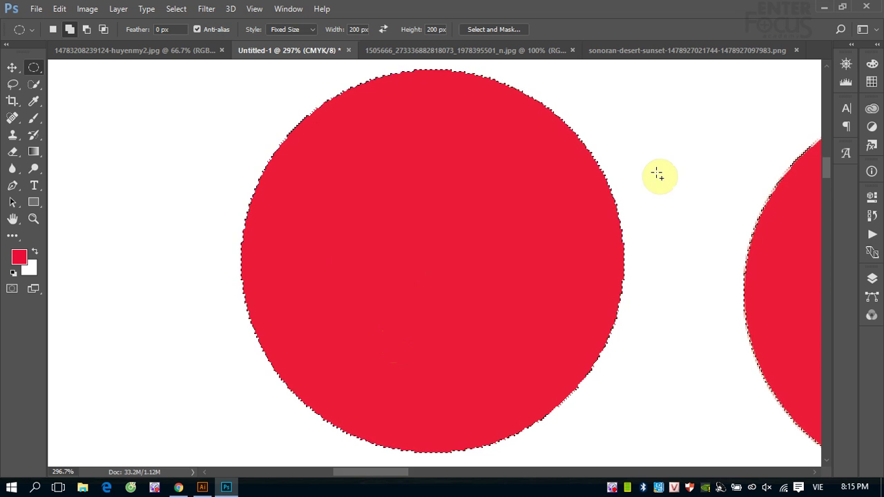
left_click_drag(542, 114, 659, 237)
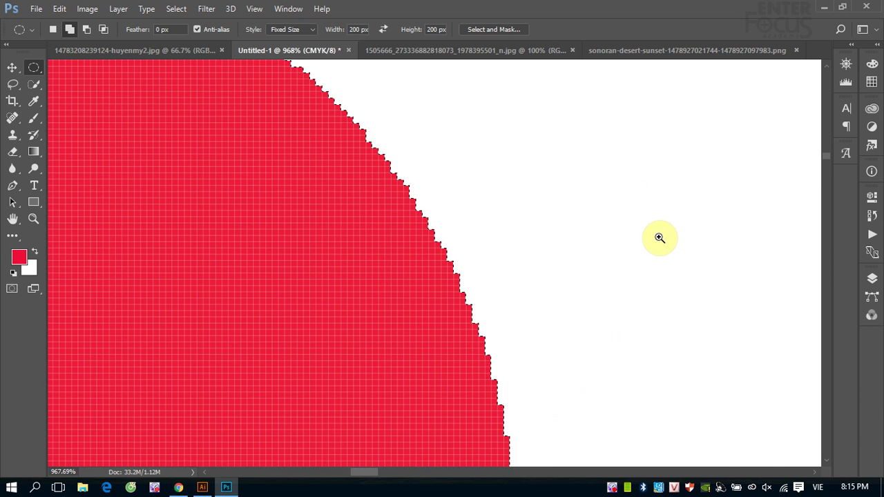
mouse_move(357, 270)
left_mouse_down()
mouse_move(431, 266)
mouse_move(458, 292)
mouse_move(405, 270)
mouse_move(412, 118)
mouse_move(399, 154)
mouse_move(421, 317)
mouse_move(389, 207)
mouse_move(446, 260)
mouse_move(658, 279)
mouse_move(554, 262)
mouse_move(605, 375)
mouse_move(468, 207)
mouse_move(509, 240)
mouse_move(513, 306)
mouse_move(454, 270)
mouse_move(452, 216)
mouse_move(415, 229)
left_mouse_up()
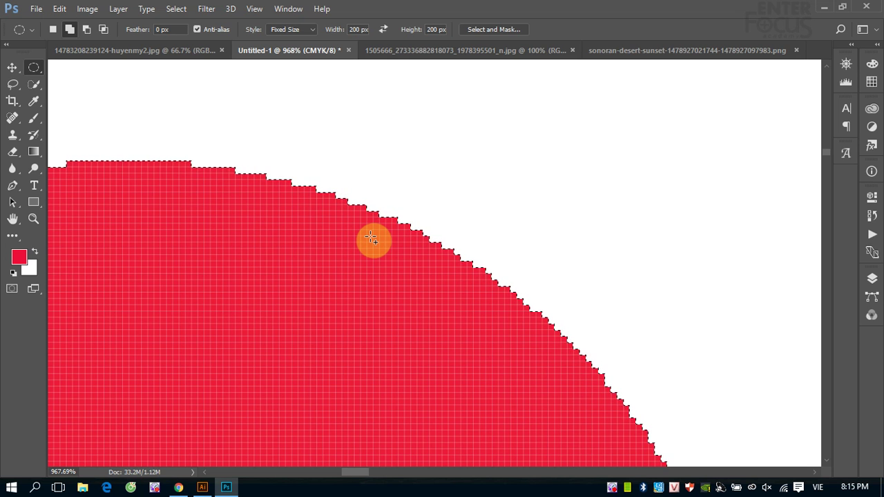
left_click(371, 238)
mouse_move(517, 272)
left_mouse_down()
mouse_move(270, 234)
mouse_move(569, 315)
mouse_move(366, 213)
left_mouse_up()
left_click_drag(558, 371, 472, 299)
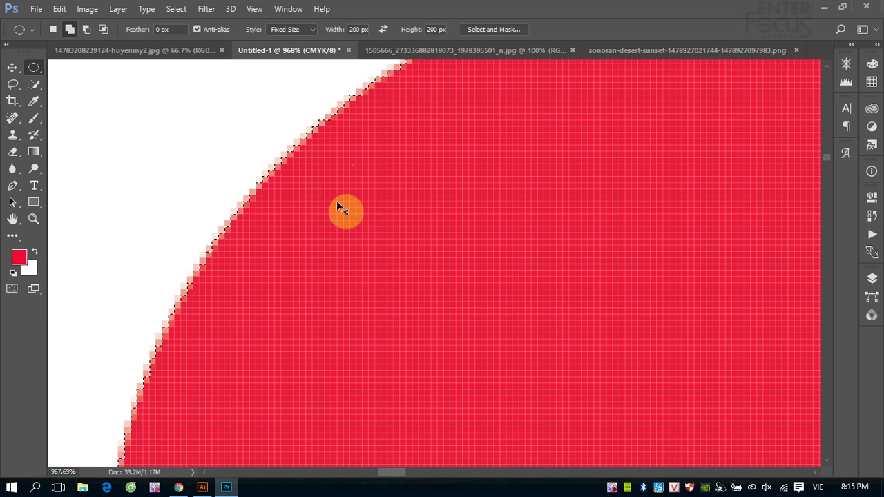
scroll(336, 201, "down", 2)
scroll(338, 196, "down", 1)
scroll(338, 196, "down", 2)
scroll(452, 225, "down", 1)
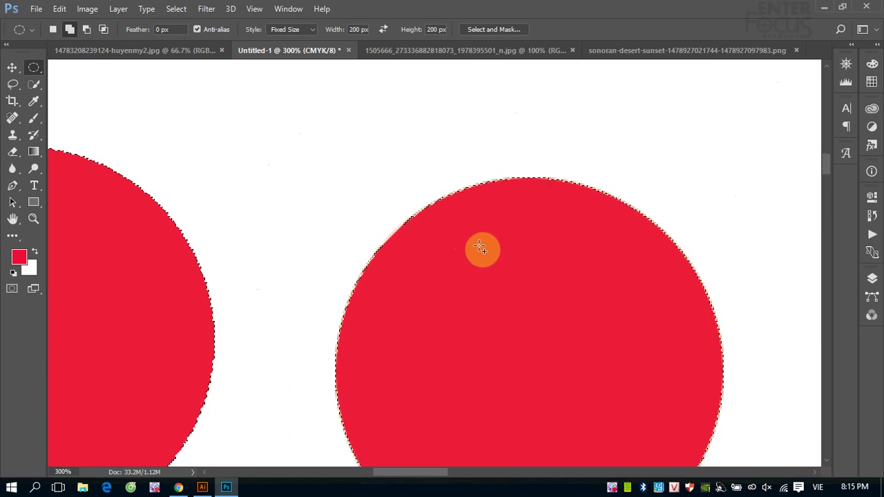
left_click_drag(353, 254, 391, 275)
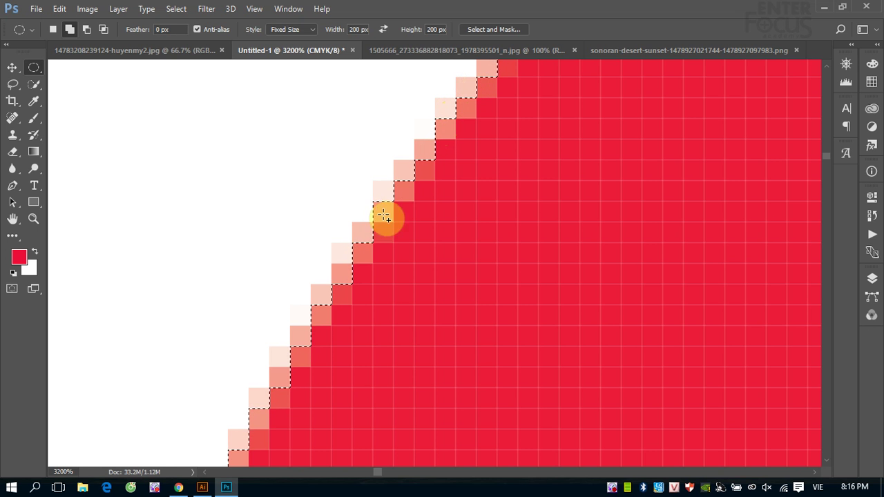
left_click_drag(310, 339, 271, 267)
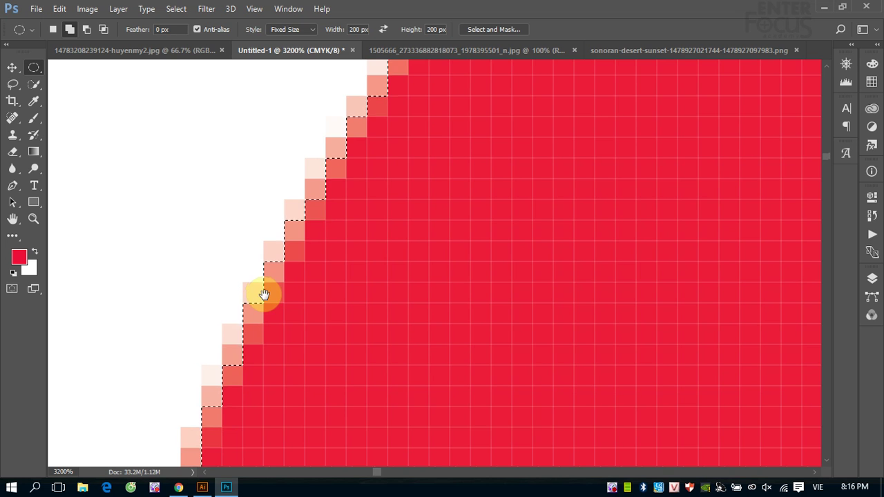
left_click_drag(247, 363, 189, 371)
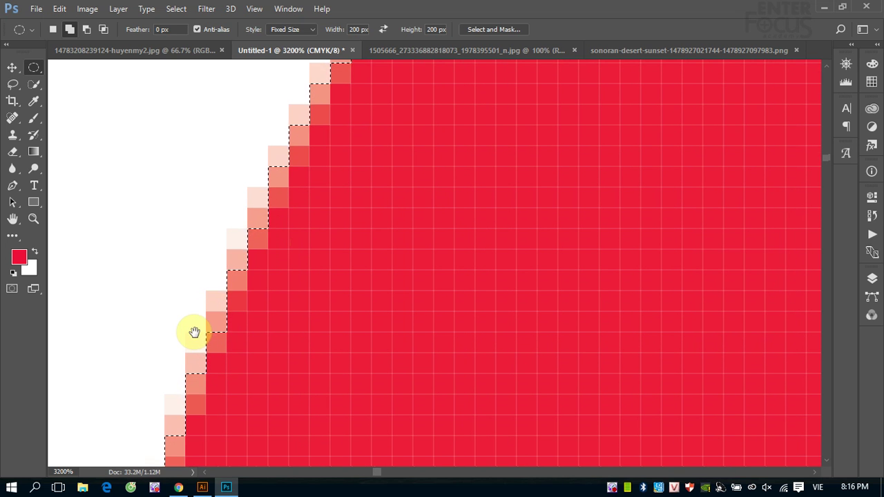
left_click_drag(196, 415, 234, 397)
key("ctrl+minus")
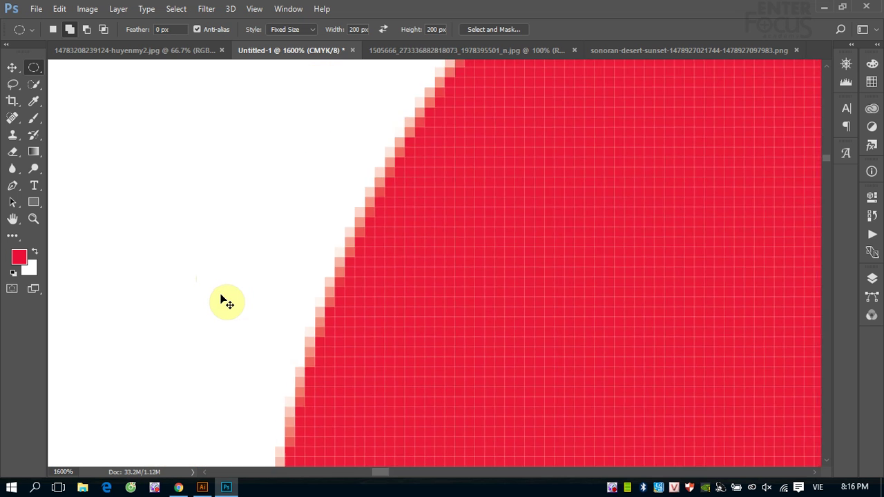
key("ctrl+minus")
key("ctrl+minus")
key("ctrl+minus")
key("ctrl+minus")
key("ctrl+minus")
key("ctrl+minus")
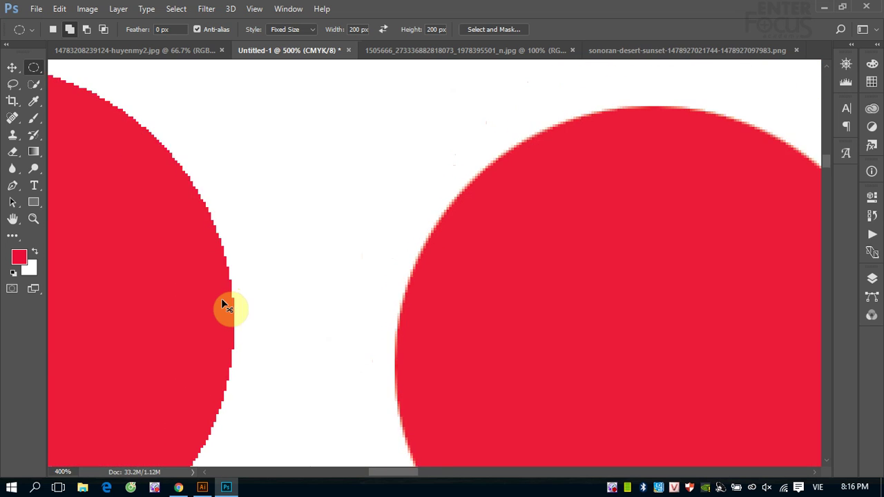
key("ctrl+minus")
left_click(221, 298)
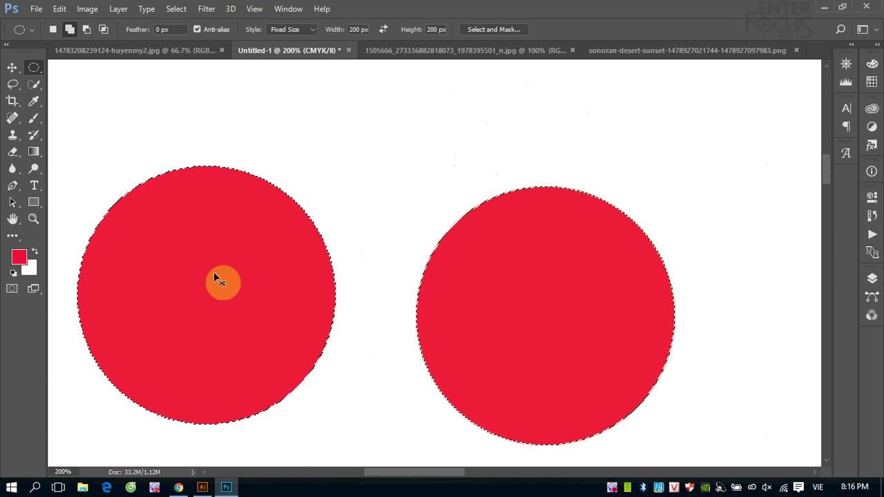
Deselect the red circles with Ctrl+D and zoom out to the whole Untitled-1 canvas
key("ctrl+d")
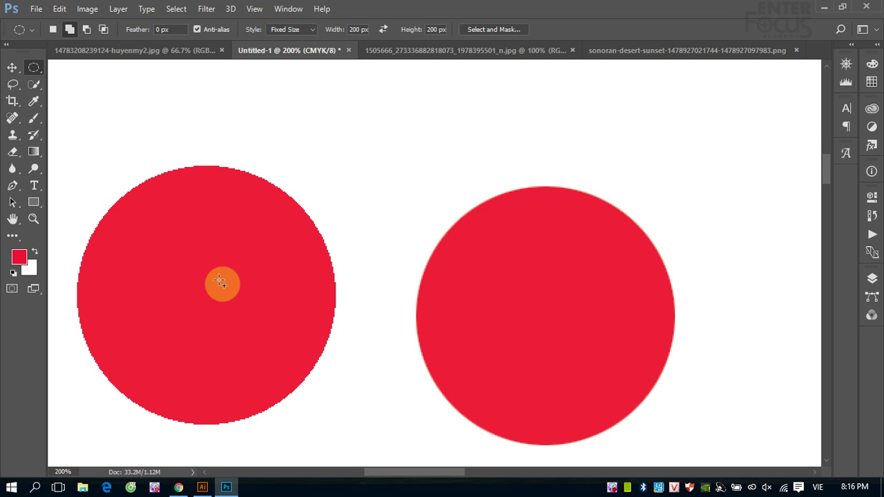
left_click(426, 279)
key("ctrl+minus")
key("ctrl+minus")
key("ctrl+minus")
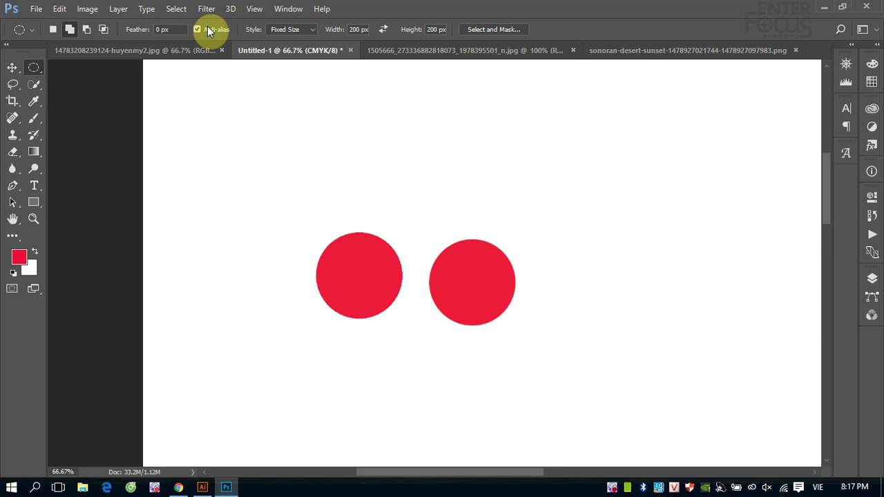
key("ctrl+minus")
key("ctrl+minus")
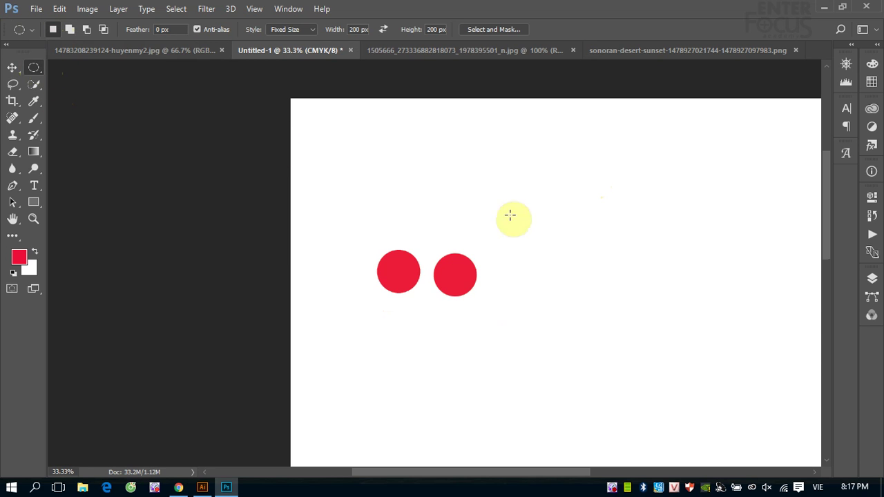
Change the marquee Style from fixed 200 px to Normal and drag a large free ellipse
left_click(657, 274)
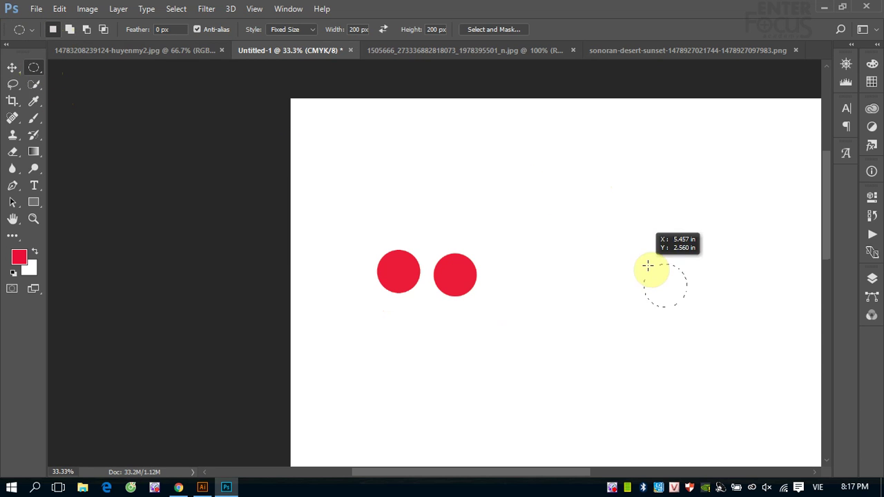
left_click(311, 29)
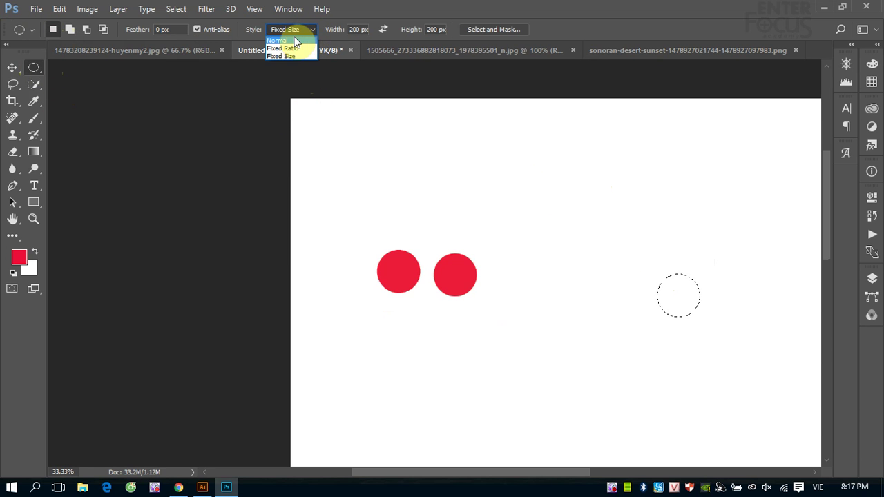
left_click(295, 40)
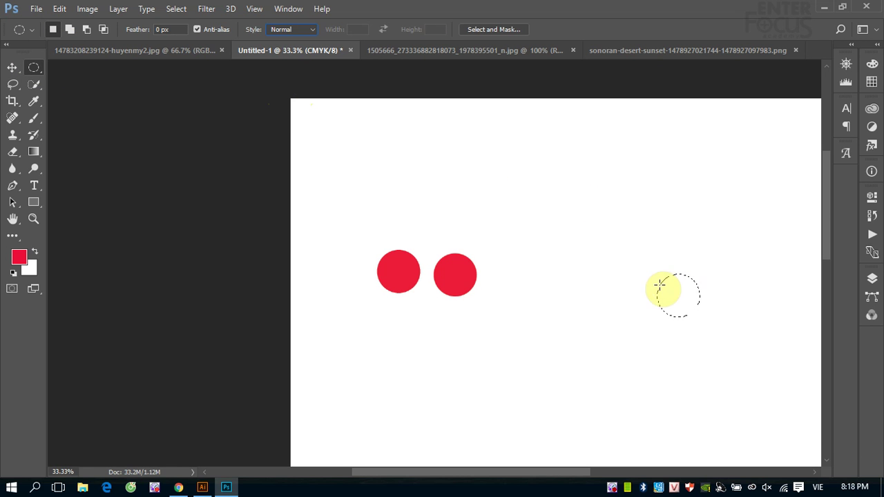
left_click_drag(505, 196, 649, 345)
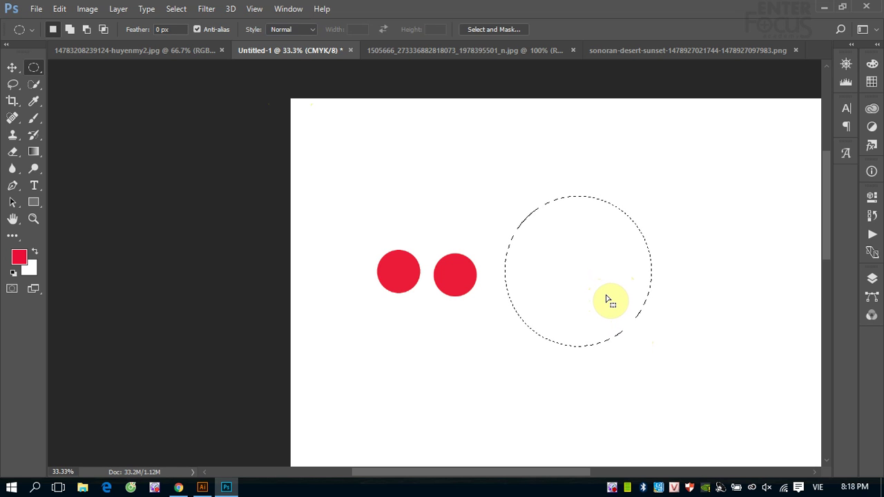
Switch to the Rectangular Marquee Tool and clear the elliptical selection
right_click(30, 63)
left_click(62, 67)
left_click(455, 158)
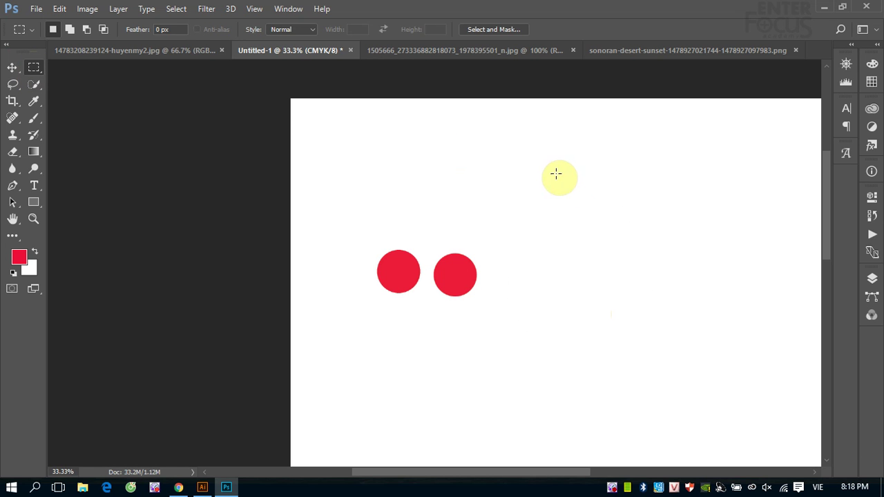
Fill a rectangle at the canvas's upper right with the red foreground colour, then deselect
left_click_drag(540, 155, 710, 254)
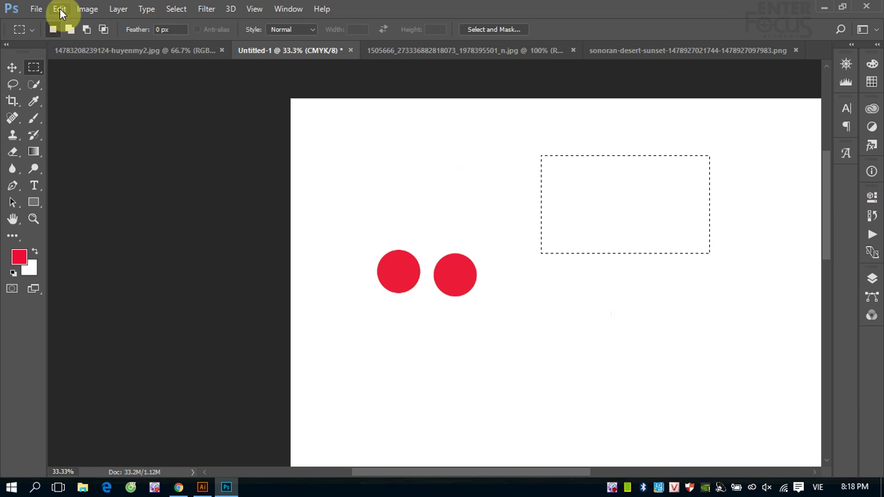
left_click(60, 9)
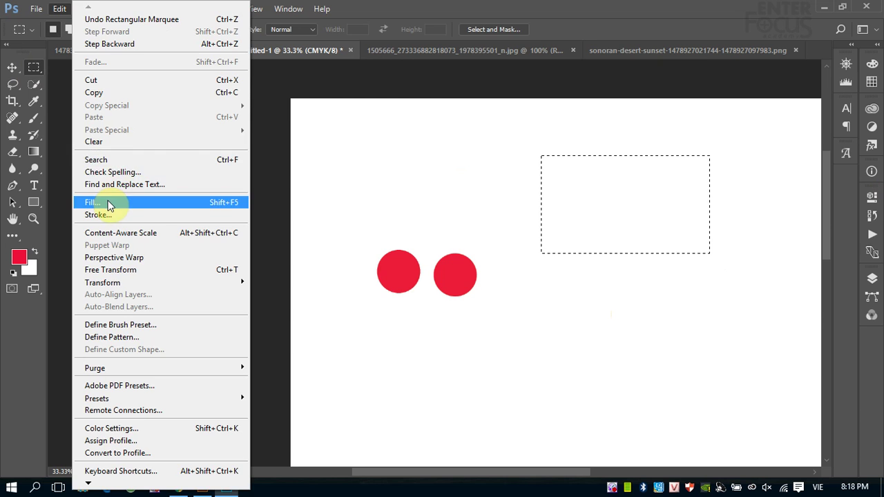
left_click(110, 203)
left_click(671, 131)
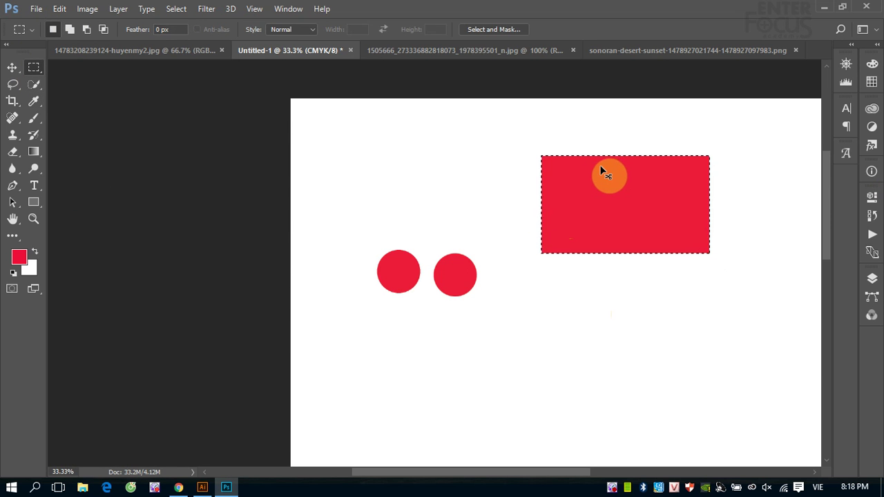
left_click(612, 176)
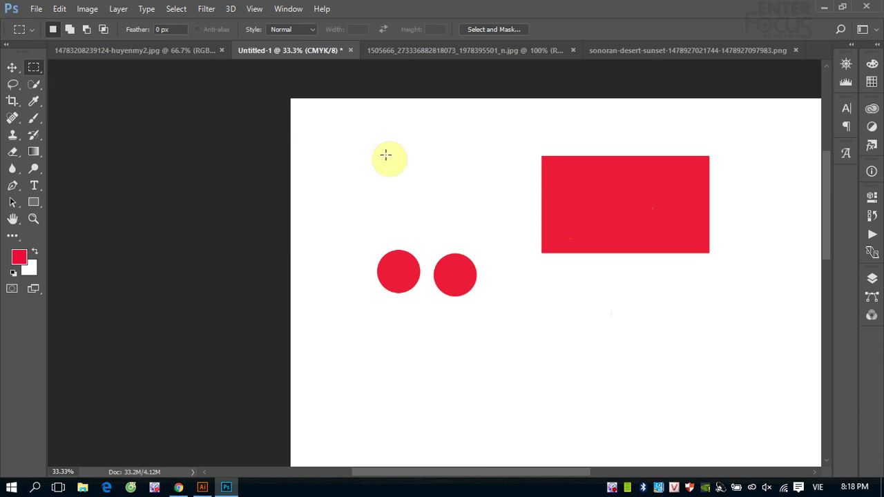
Zoom in and reselect the red rectangle corner to corner (about 2.597 × 1.500 in)
left_click(776, 281)
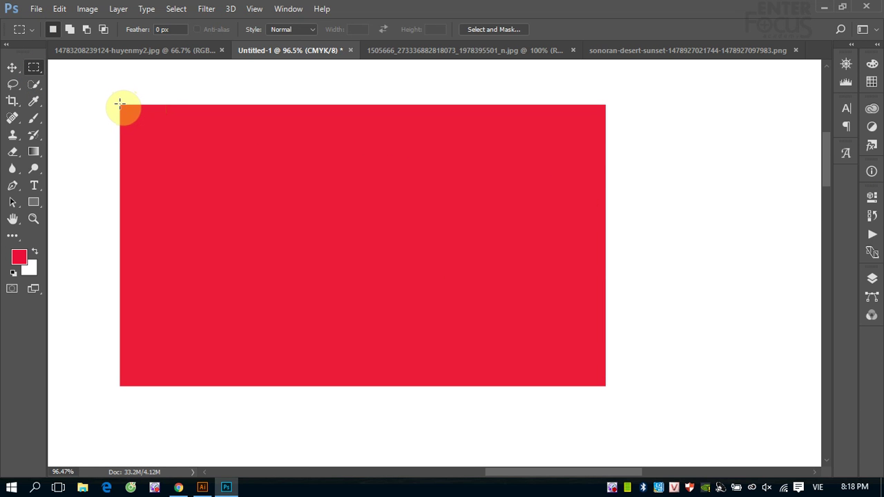
left_click_drag(119, 105, 605, 386)
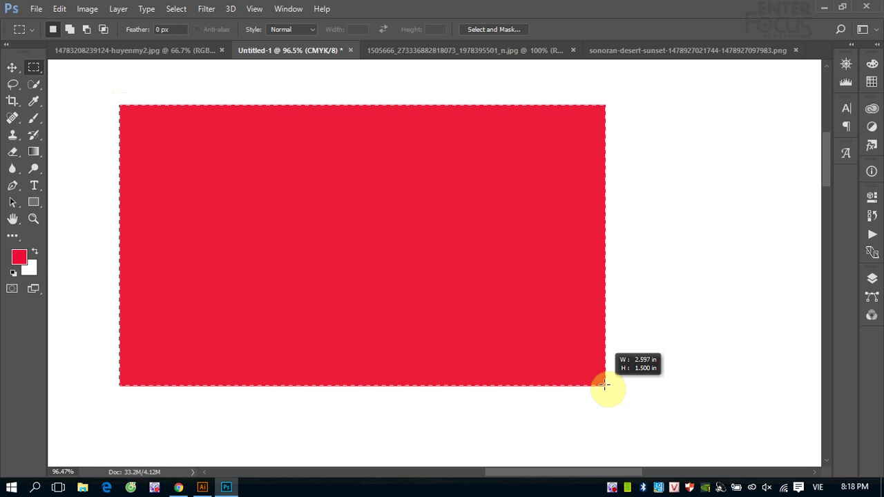
left_click_drag(605, 386, 605, 387)
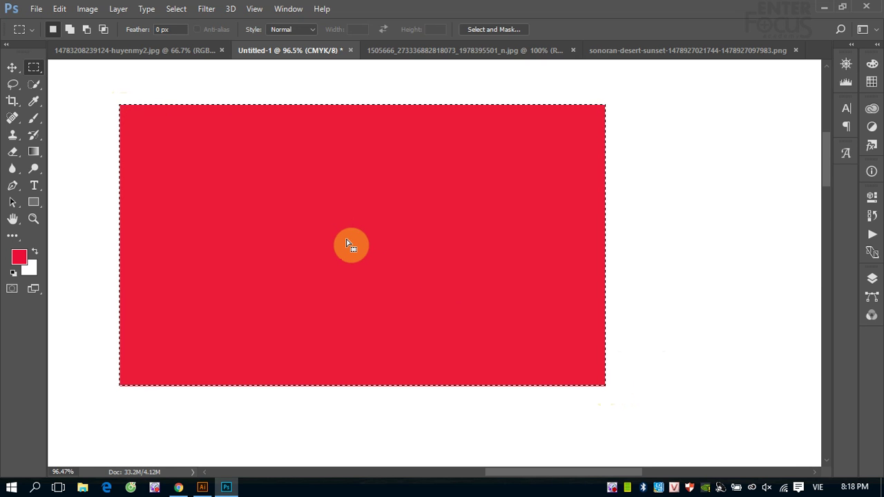
Zoom out to the full canvas, then zoom in on the two red circles
key("ctrl+d")
key("ctrl+minus")
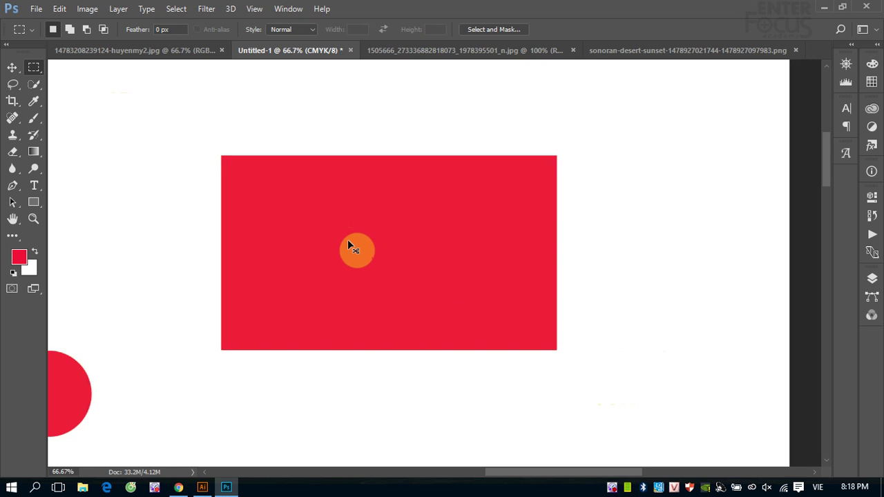
key("ctrl+minus")
key("ctrl+minus")
key("ctrl+z")
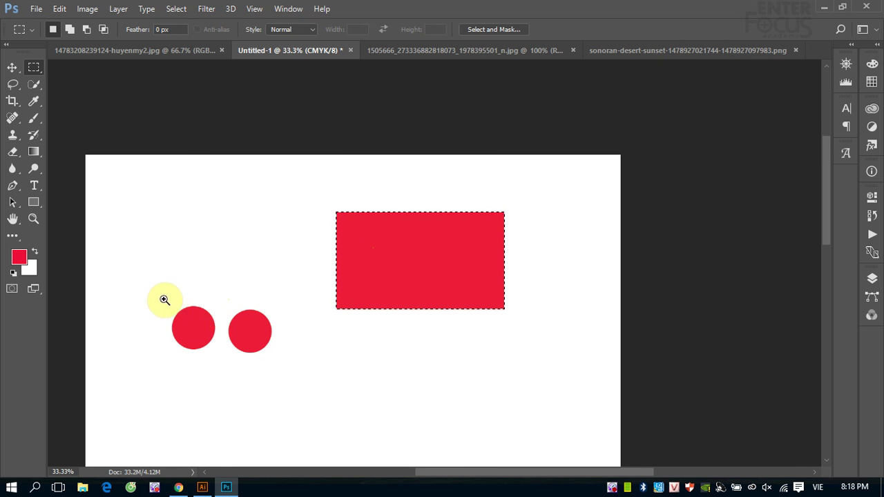
left_click_drag(165, 299, 385, 396)
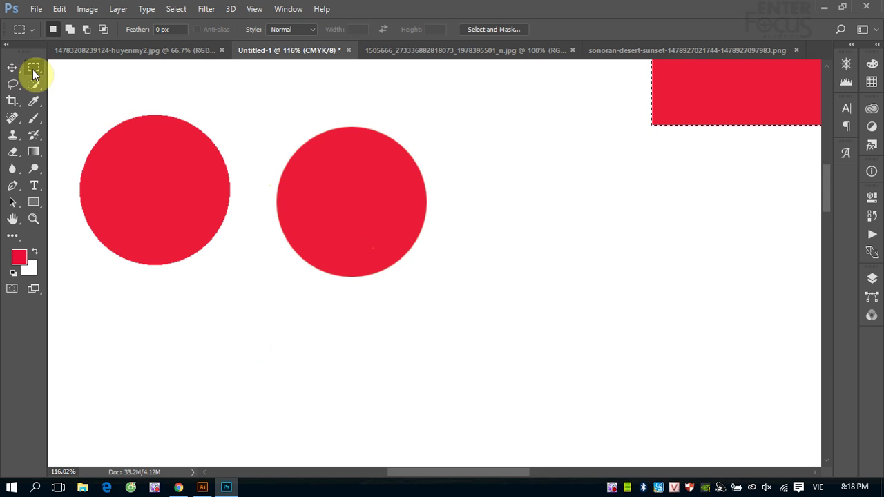
Use the Elliptical Marquee to try ellipses around the second circle, including one from its centre, then deselect
right_click(35, 74)
left_click(68, 83)
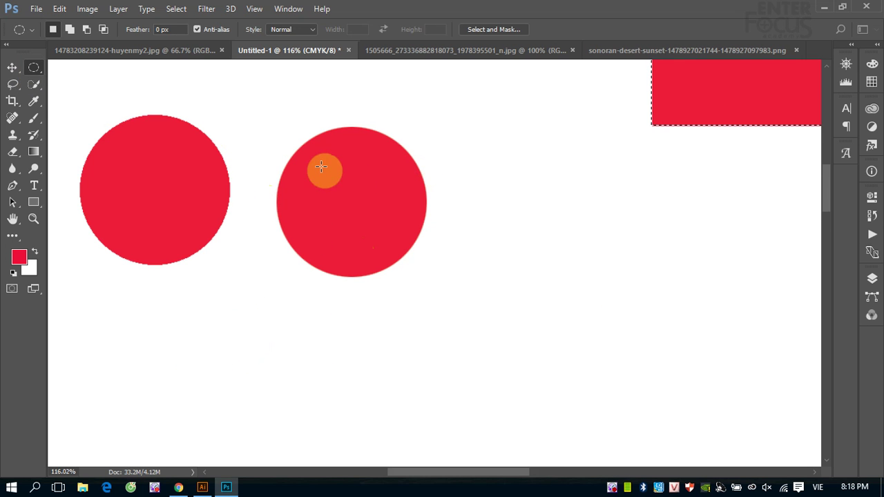
left_click_drag(292, 140, 426, 277)
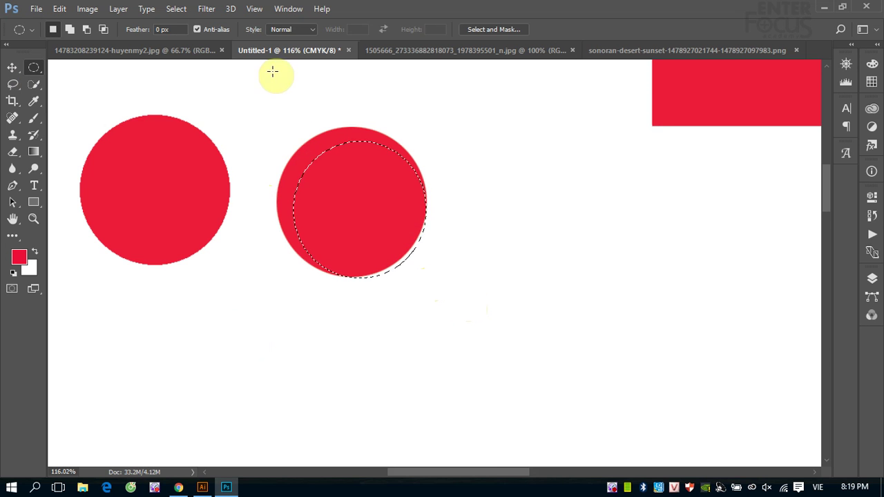
mouse_move(243, 90)
left_mouse_down()
mouse_move(371, 238)
mouse_move(434, 275)
left_mouse_up()
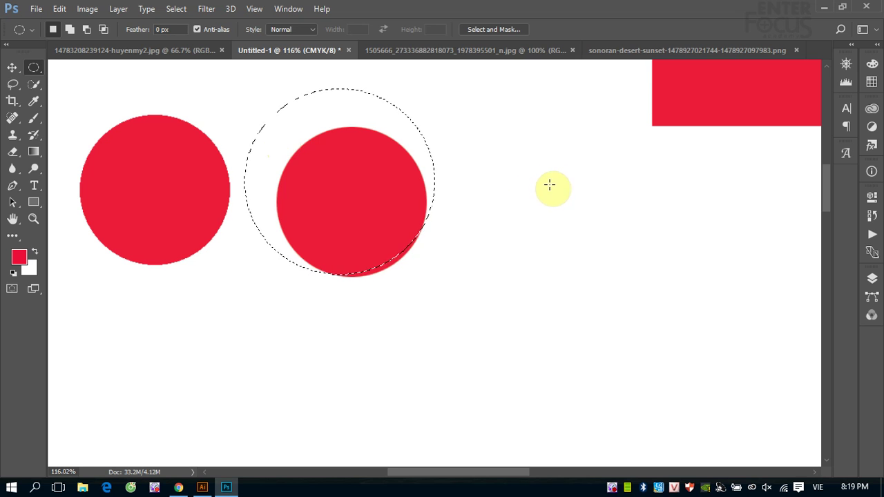
left_click(529, 184)
left_click(356, 204)
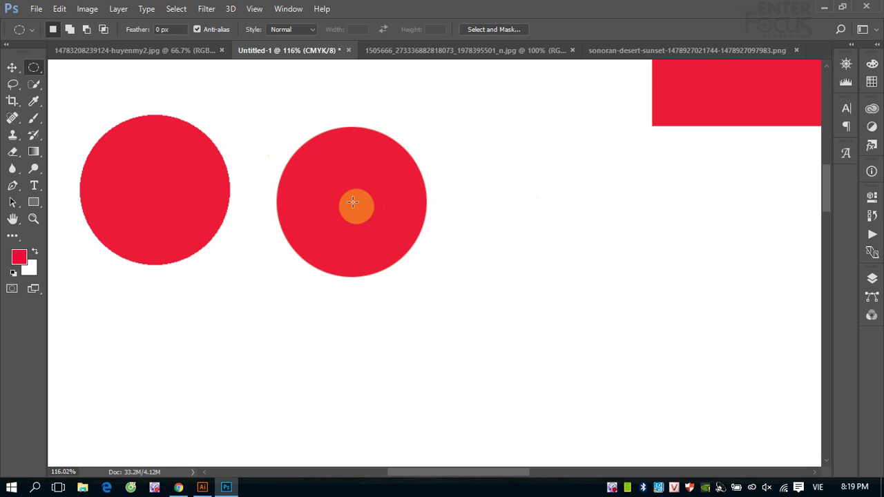
left_click_drag(353, 201, 274, 127)
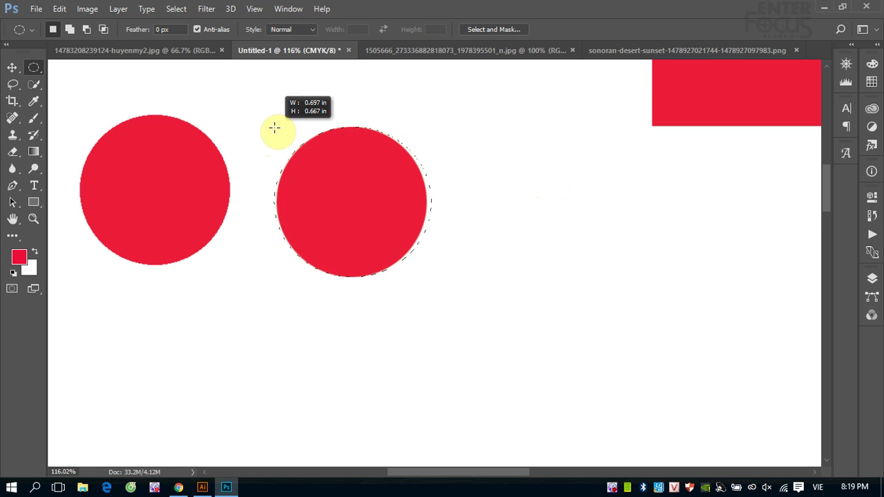
left_click_drag(274, 127, 276, 128)
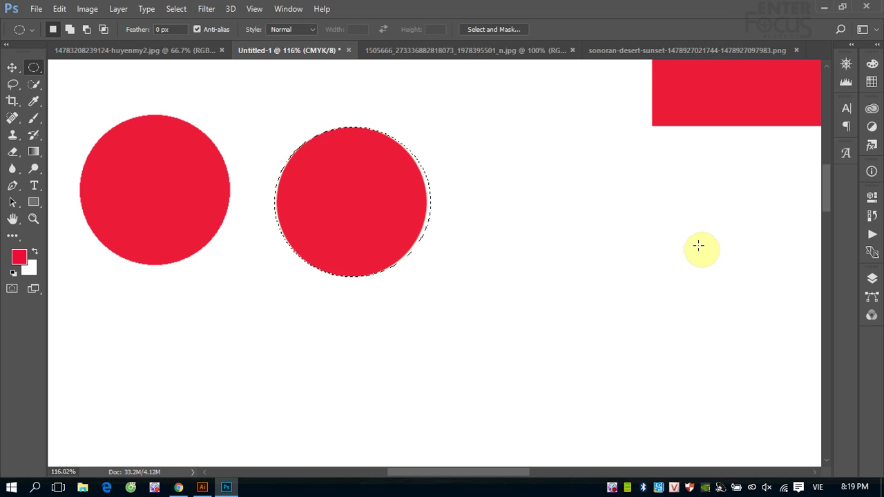
left_click(540, 170)
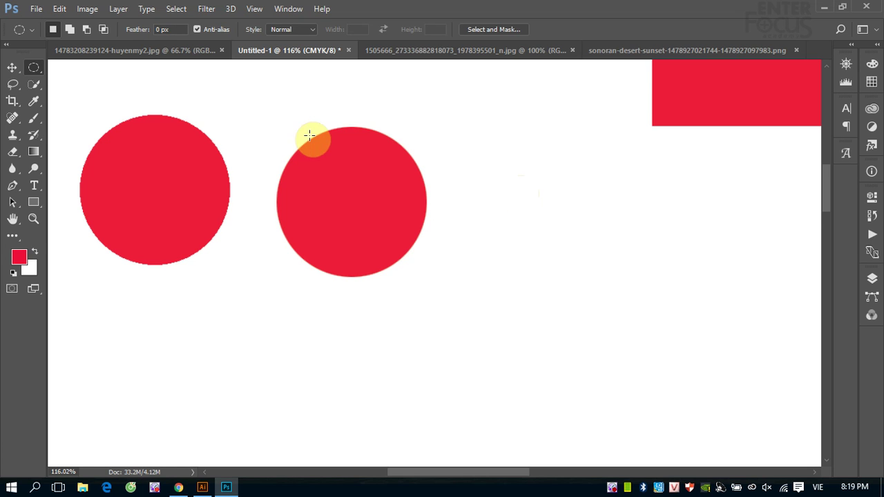
Drag and reposition a circular selection (about 0.677 × 0.693 in) onto the second red circle's outline
mouse_move(329, 148)
left_mouse_down()
mouse_move(368, 196)
mouse_move(400, 217)
left_mouse_up()
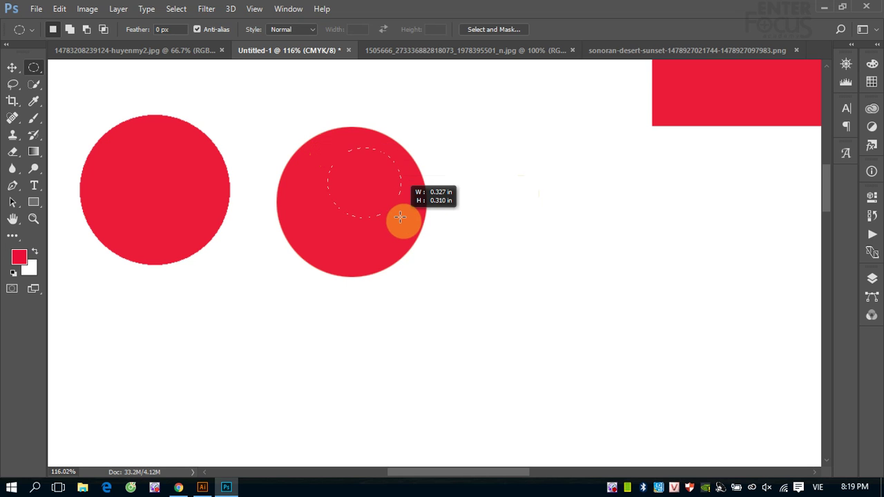
left_click_drag(400, 217, 437, 258)
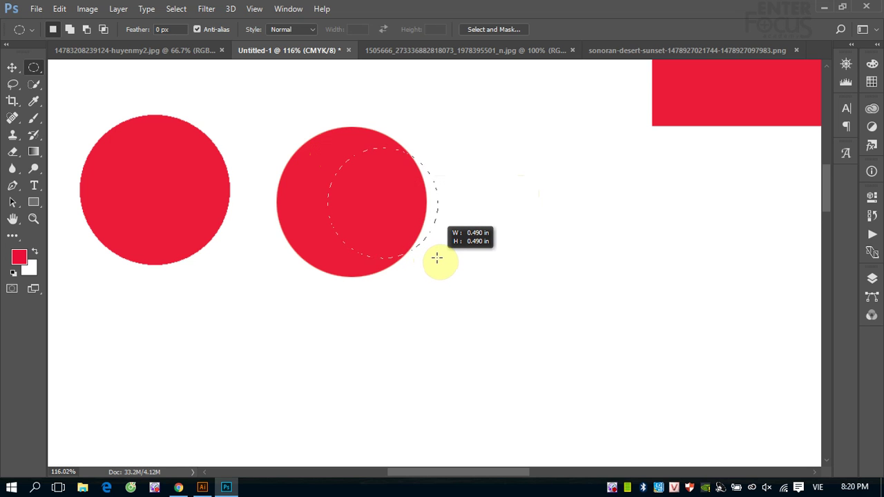
mouse_move(436, 258)
left_mouse_down()
mouse_move(596, 192)
mouse_move(722, 227)
mouse_move(714, 247)
mouse_move(574, 254)
mouse_move(426, 207)
mouse_move(301, 199)
mouse_move(223, 207)
mouse_move(365, 196)
mouse_move(549, 200)
mouse_move(573, 209)
mouse_move(570, 233)
mouse_move(503, 252)
mouse_move(405, 237)
left_mouse_up()
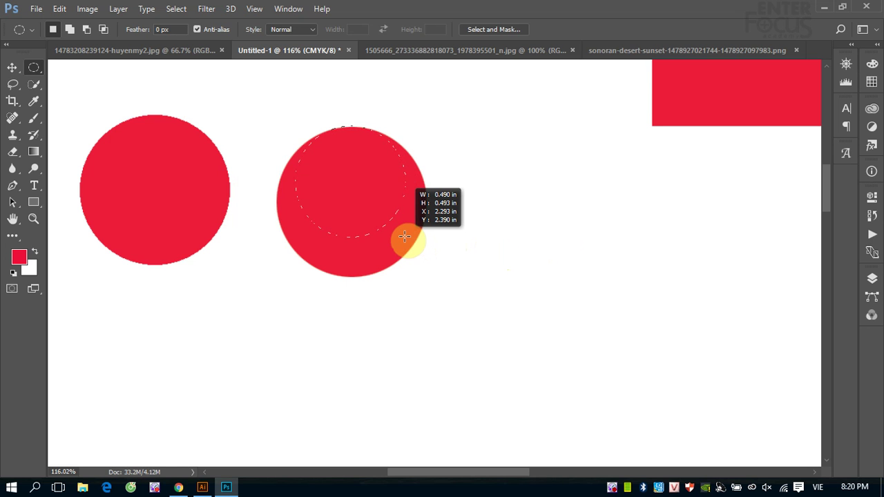
left_click_drag(405, 237, 386, 236)
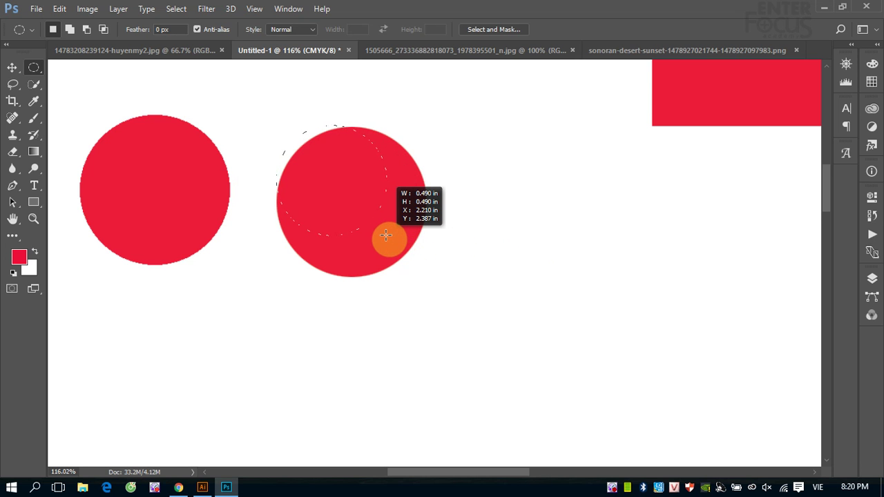
left_click_drag(385, 235, 427, 280)
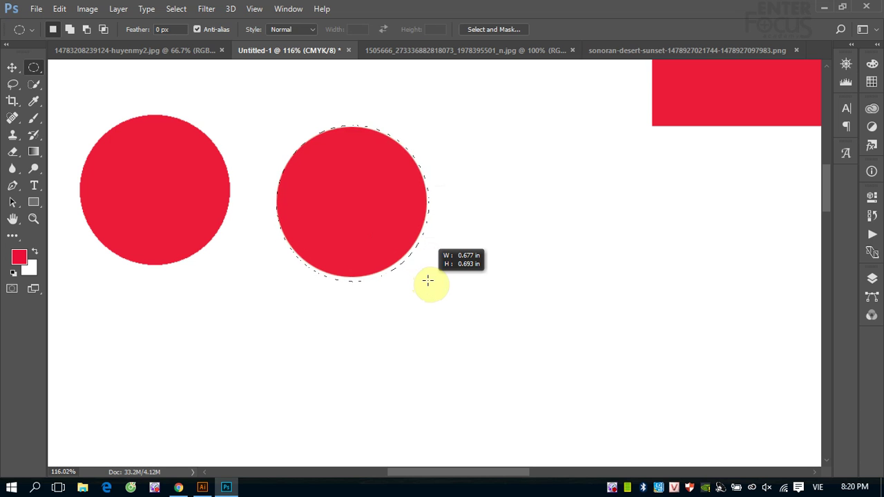
key("space")
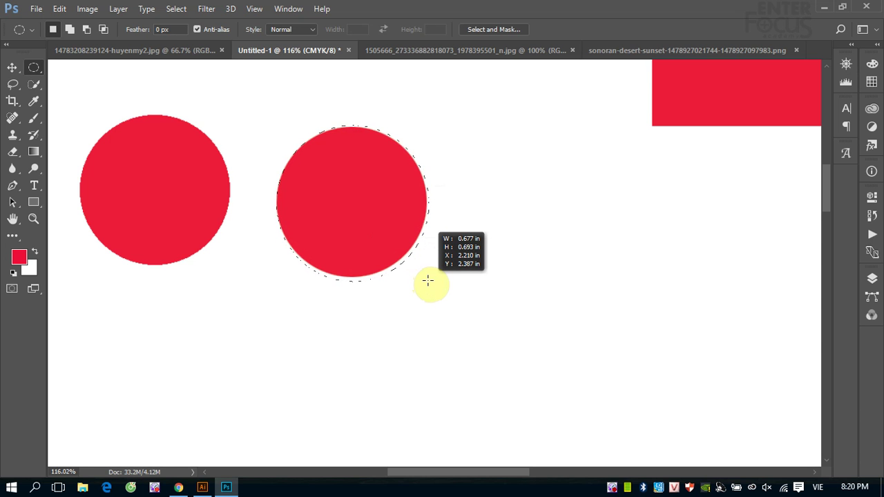
left_click_drag(427, 279, 427, 281)
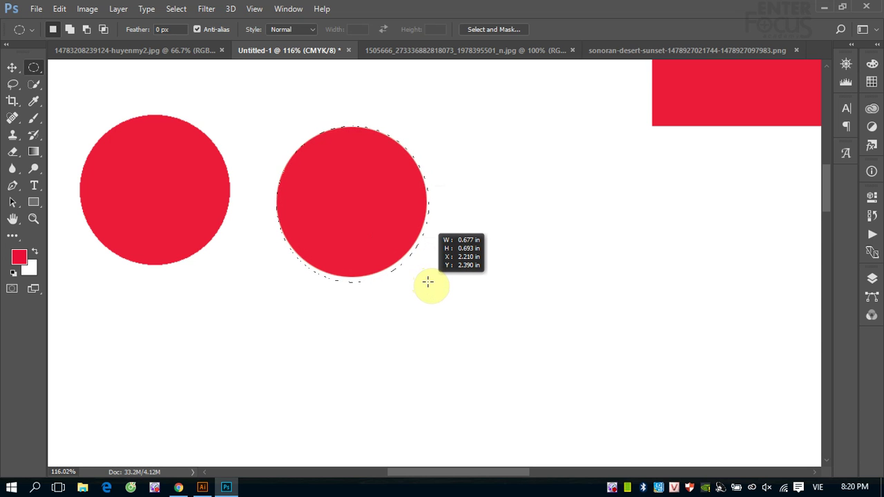
Finish the circular selection on the second circle and open the marquee tool flyout
left_click_drag(427, 281, 426, 276)
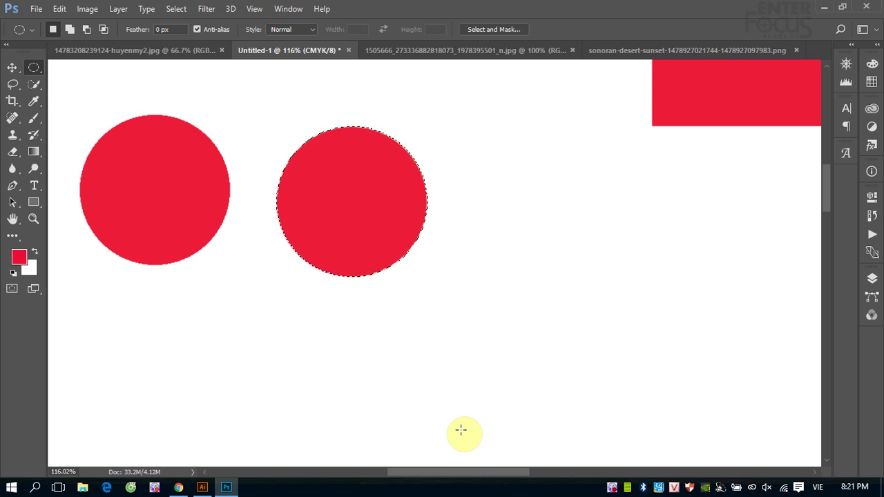
right_click(31, 70)
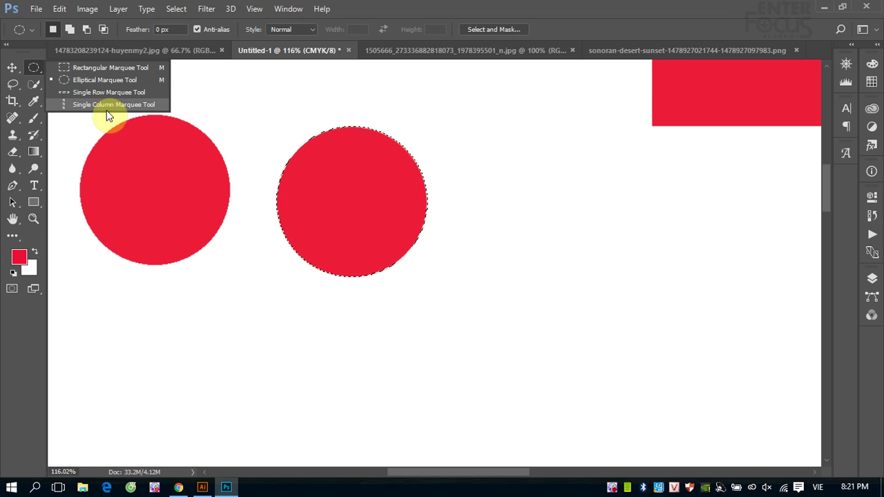
On the sonoran-desert-sunset photo, select a one-pixel row across the sky with Single Row Marquee
left_click(601, 55)
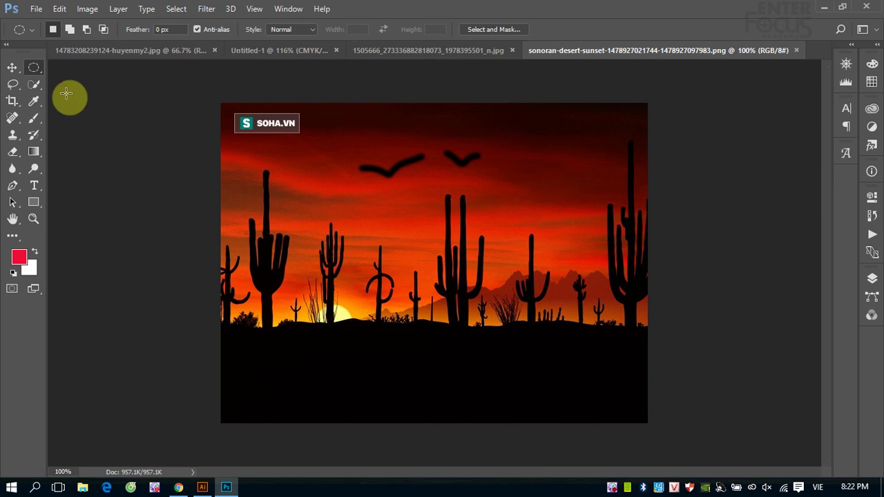
right_click(38, 74)
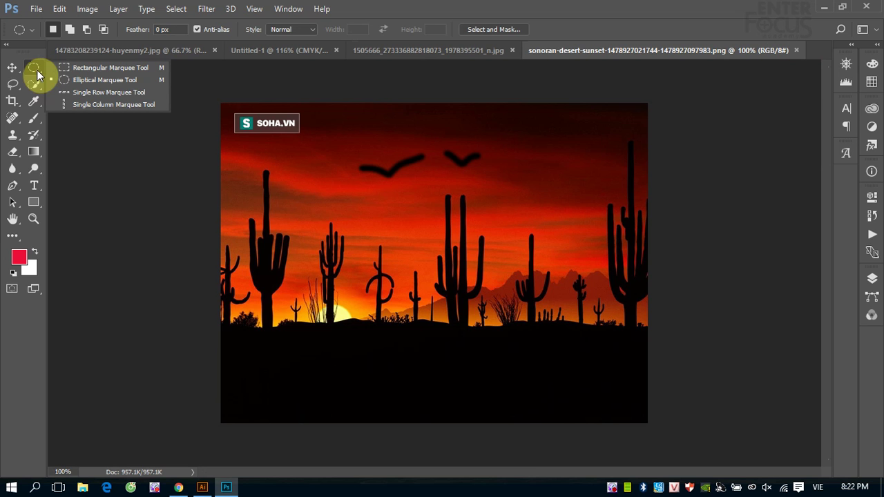
left_click(73, 93)
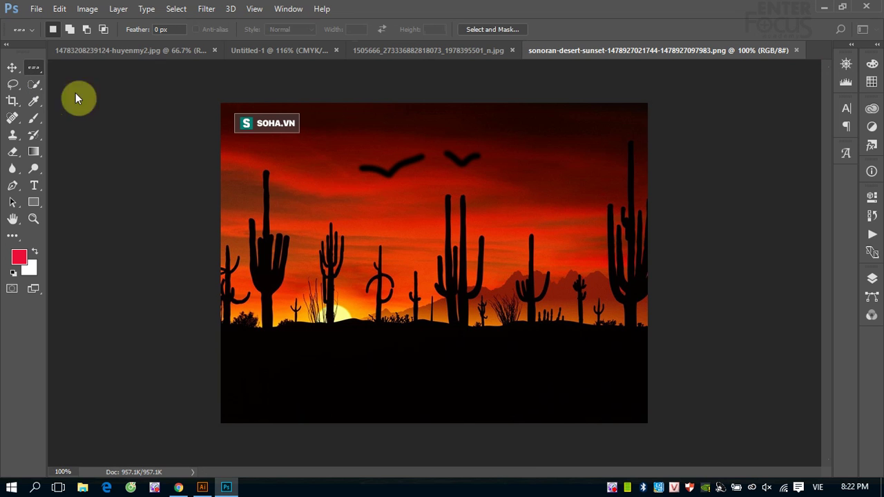
left_click(335, 148)
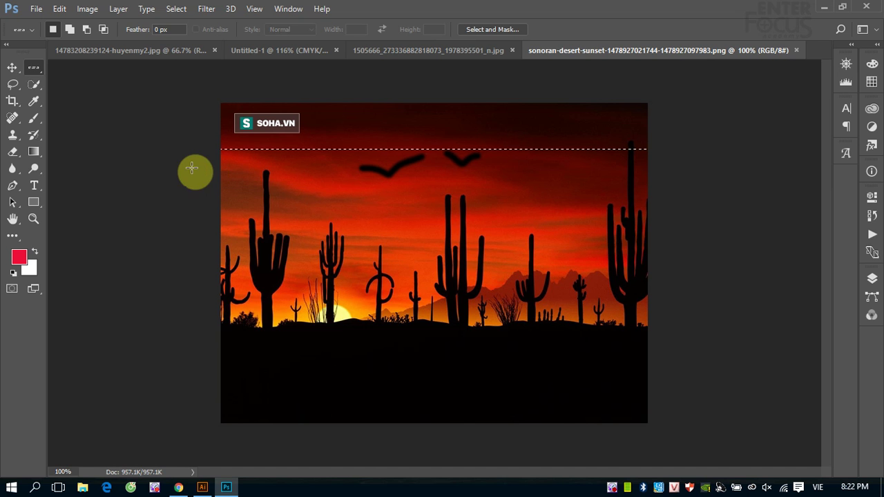
Select a one-pixel column through the image's middle with the Single Column Marquee Tool
right_click(34, 65)
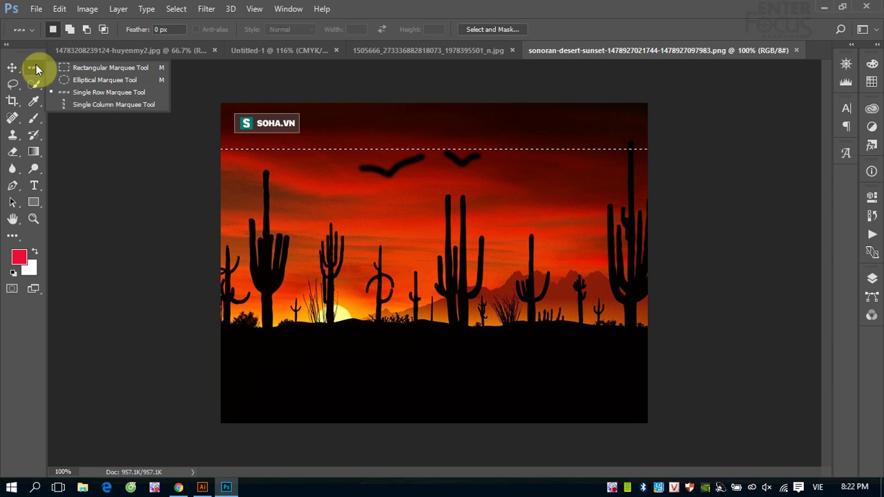
left_click(92, 106)
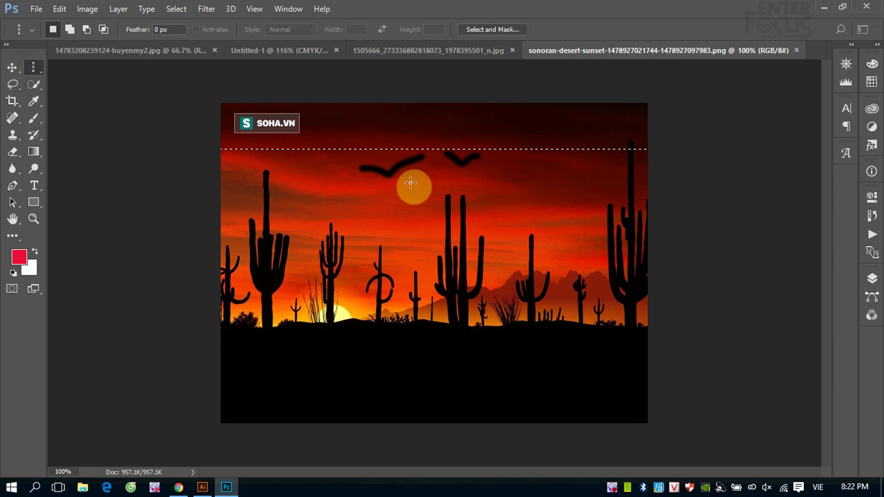
left_click(358, 211)
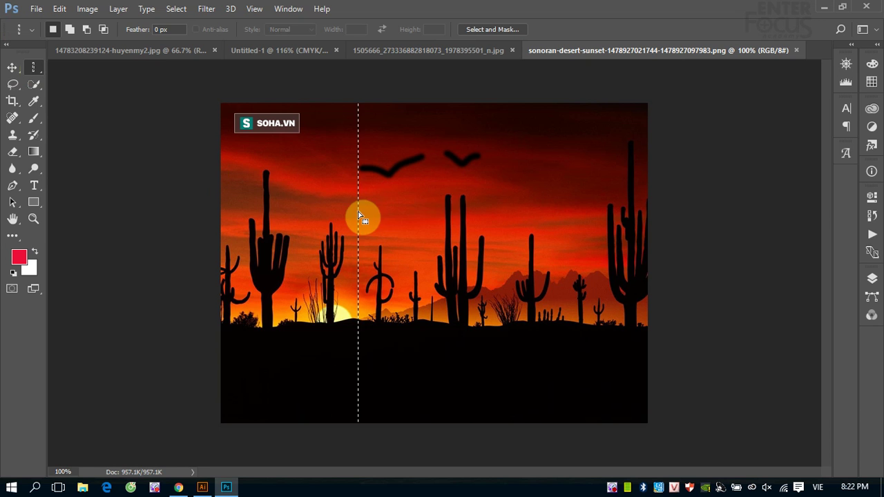
left_click(429, 196)
left_click_drag(429, 196, 430, 183)
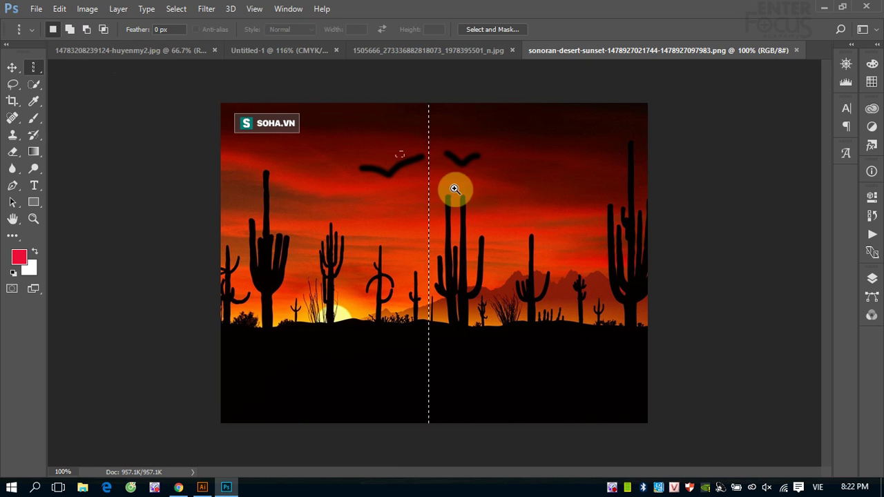
Zoom into the sky and add three more one-pixel columns beside the selected one
left_click_drag(454, 188, 467, 247)
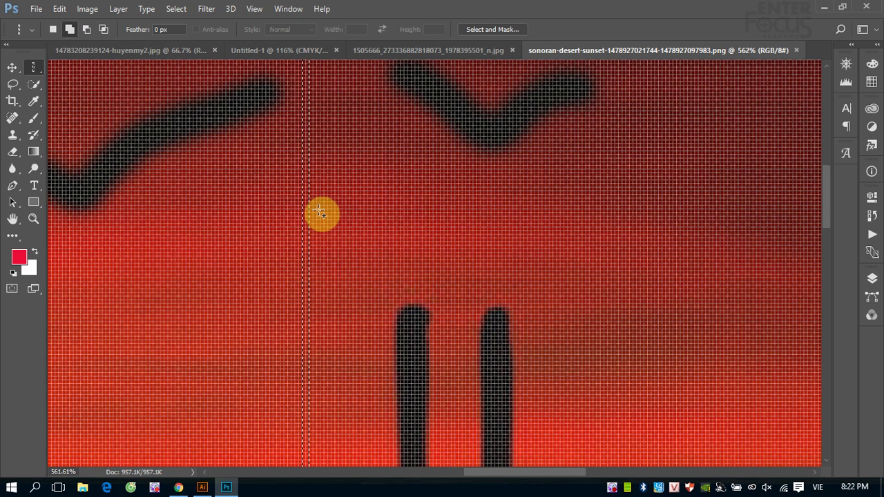
left_click(318, 211, "shift")
left_click(327, 211, "shift")
left_click(337, 211, "shift")
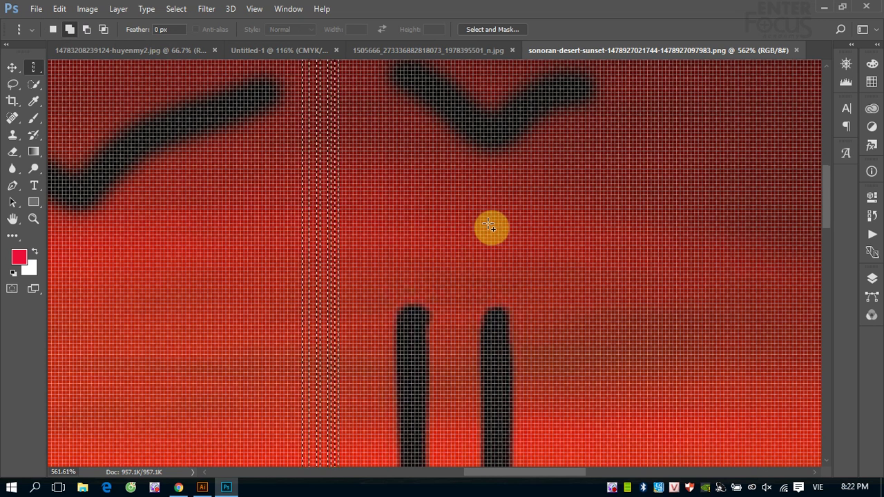
Subtract the three extra columns so one remains, and check the Feather field at 0 px
key("shift+alt")
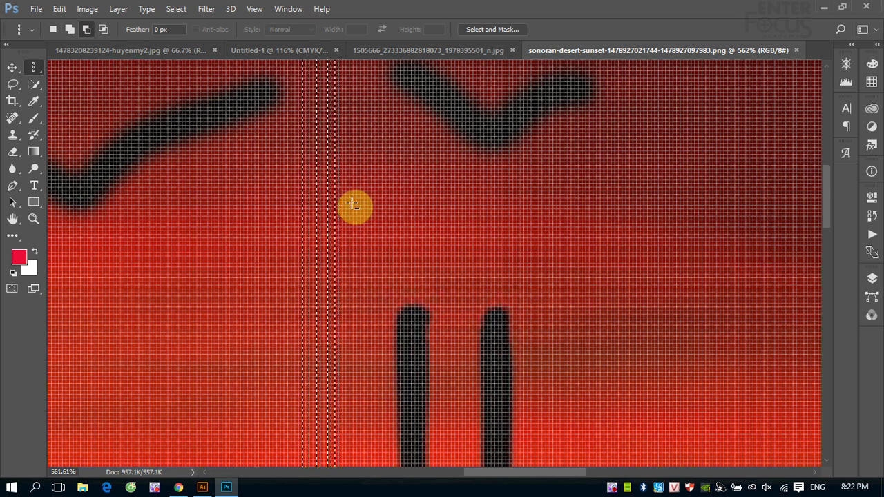
left_click(337, 206, "alt")
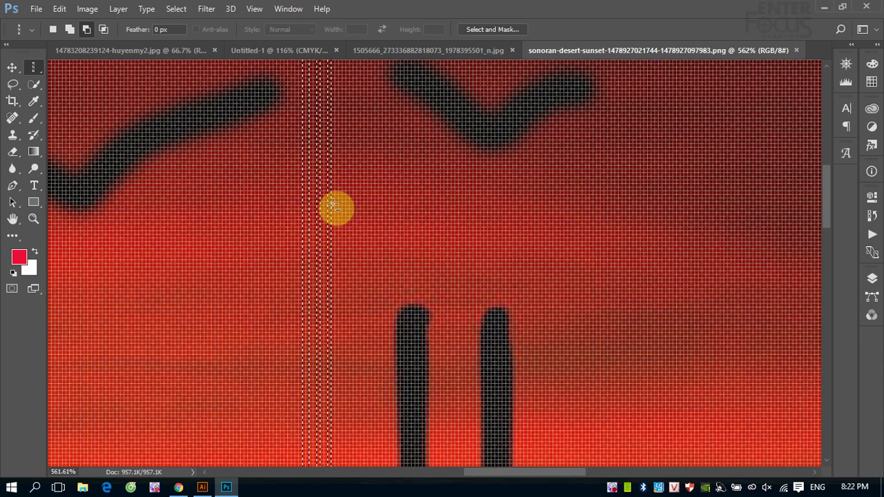
left_click(332, 205, "alt")
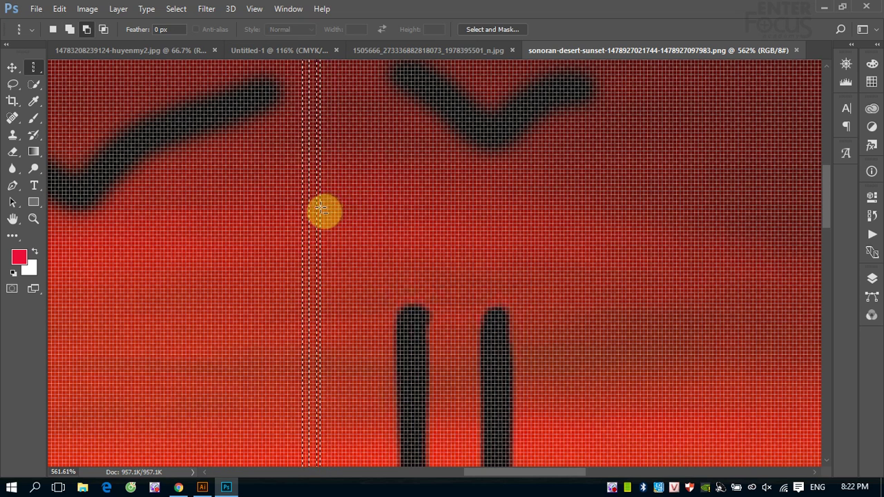
left_click(319, 208, "alt")
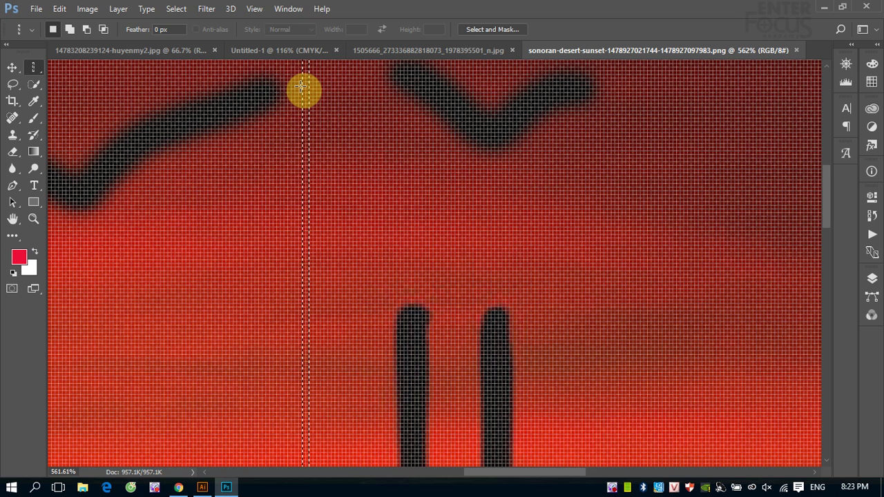
left_click(160, 29)
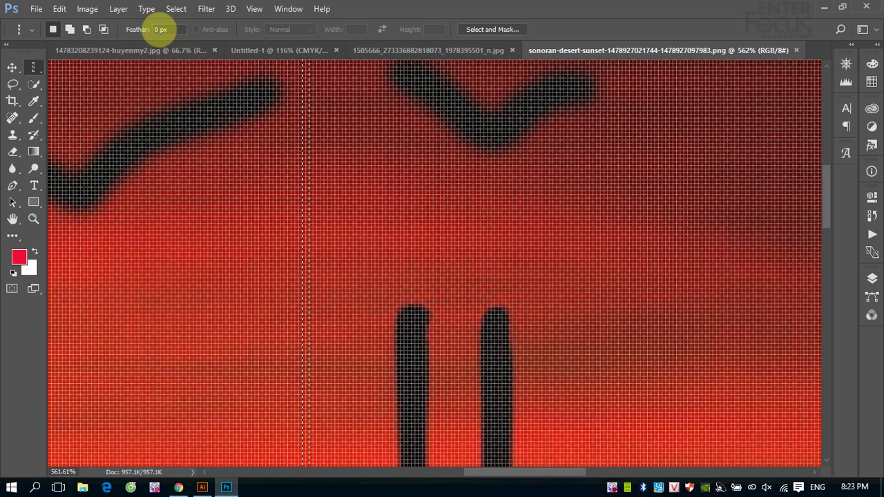